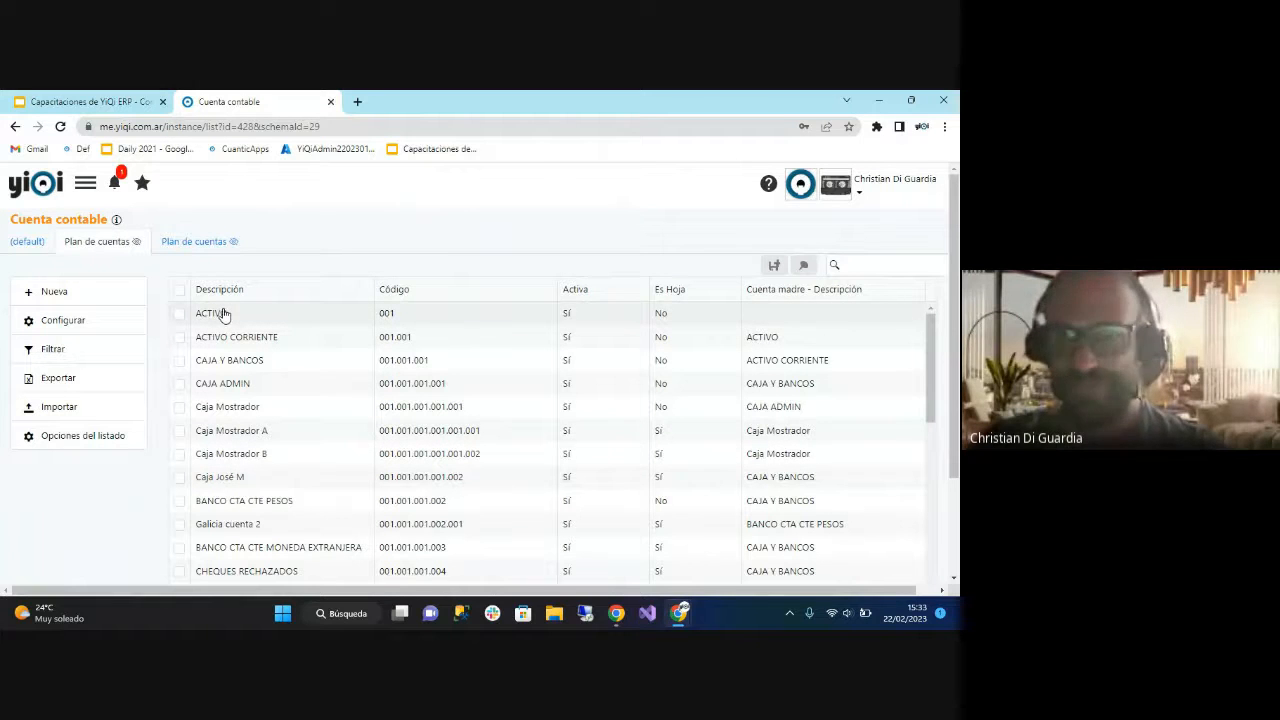
Browse the Plan de cuentas list and open the Caja Mostrador A account record.
{"action": "left_click_drag", "start_coordinate": [957, 290], "coordinate": [954, 261]}
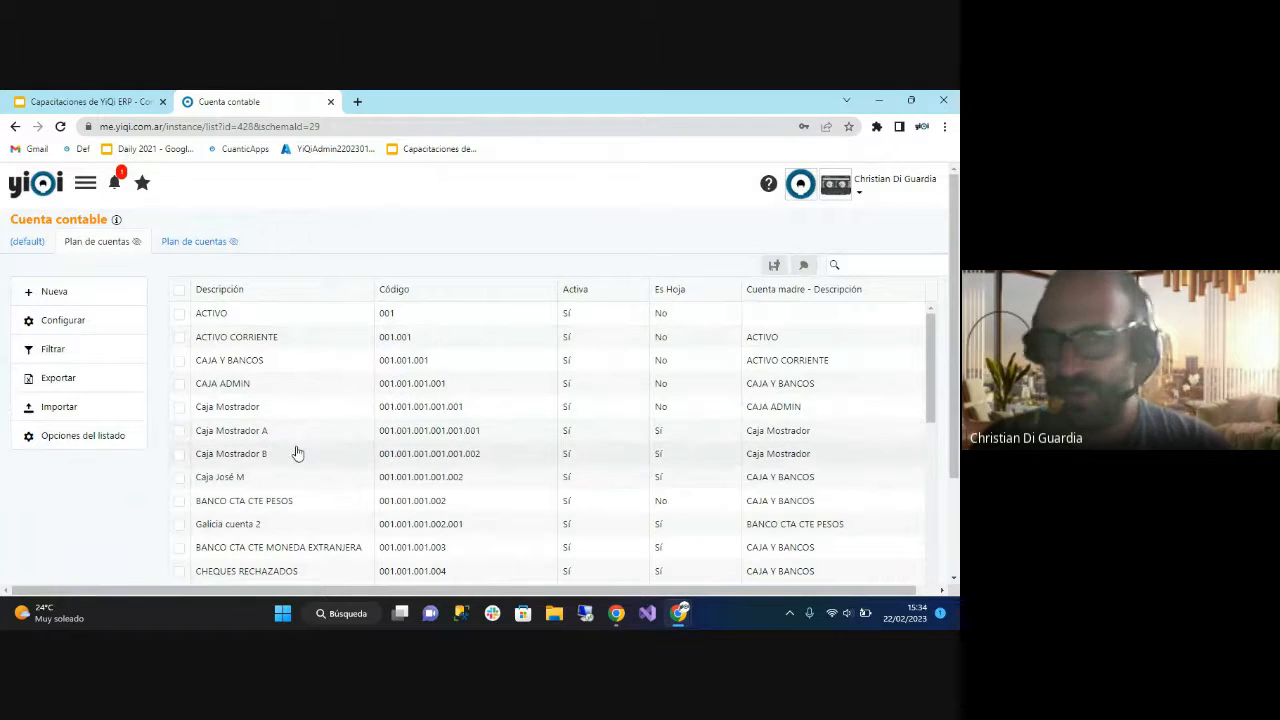
{"action": "scroll", "coordinate": [336, 423], "scroll_direction": "down", "scroll_amount": 2}
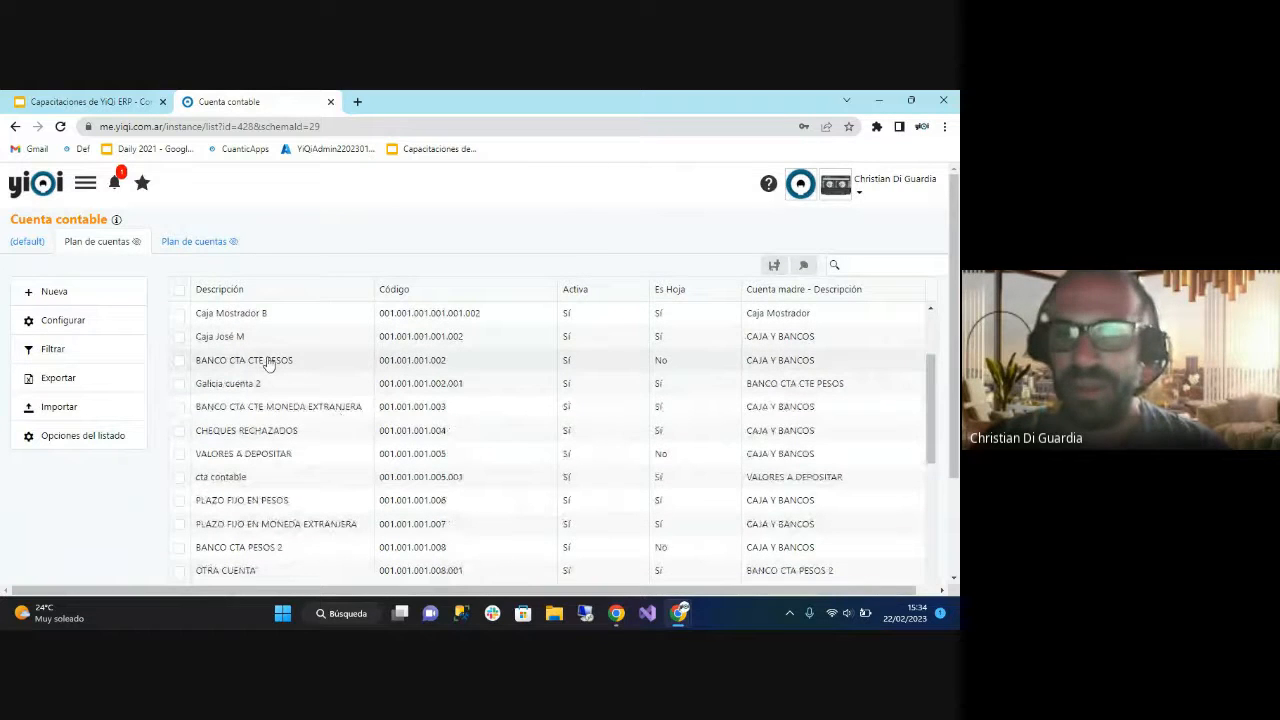
{"action": "scroll", "coordinate": [603, 437], "scroll_direction": "down", "scroll_amount": 10}
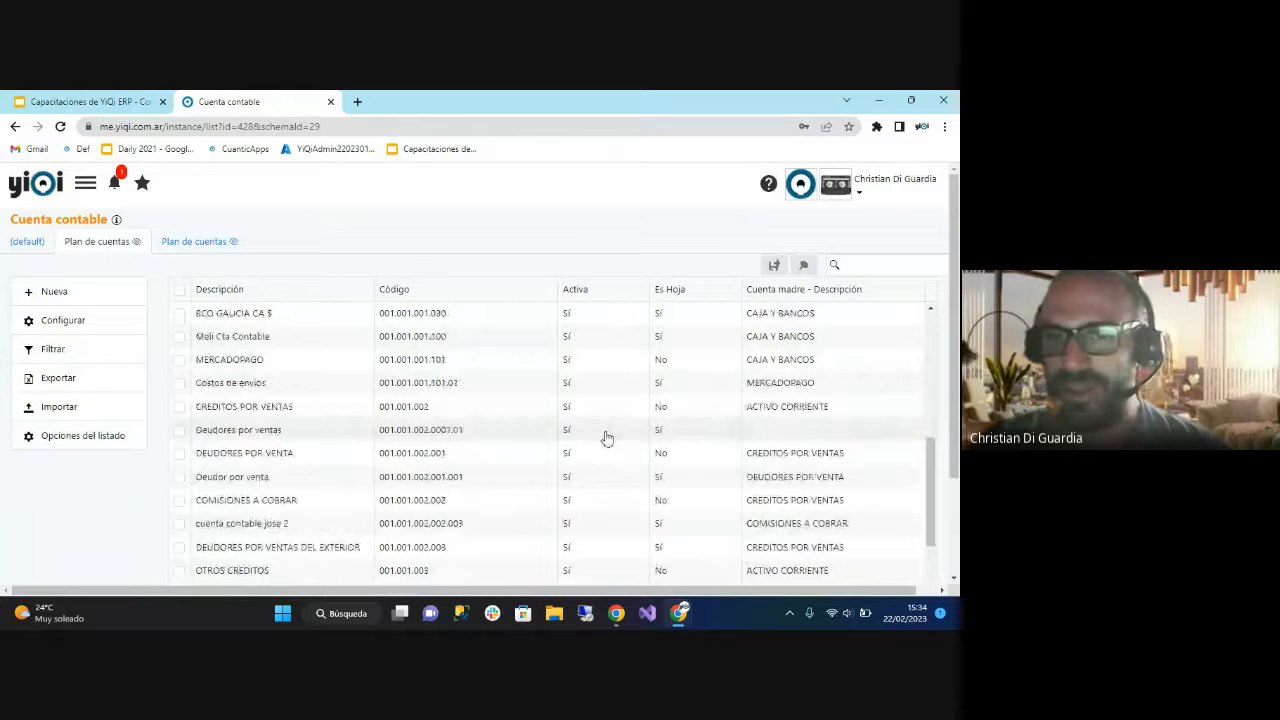
{"action": "scroll", "coordinate": [463, 437], "scroll_direction": "down", "scroll_amount": 2}
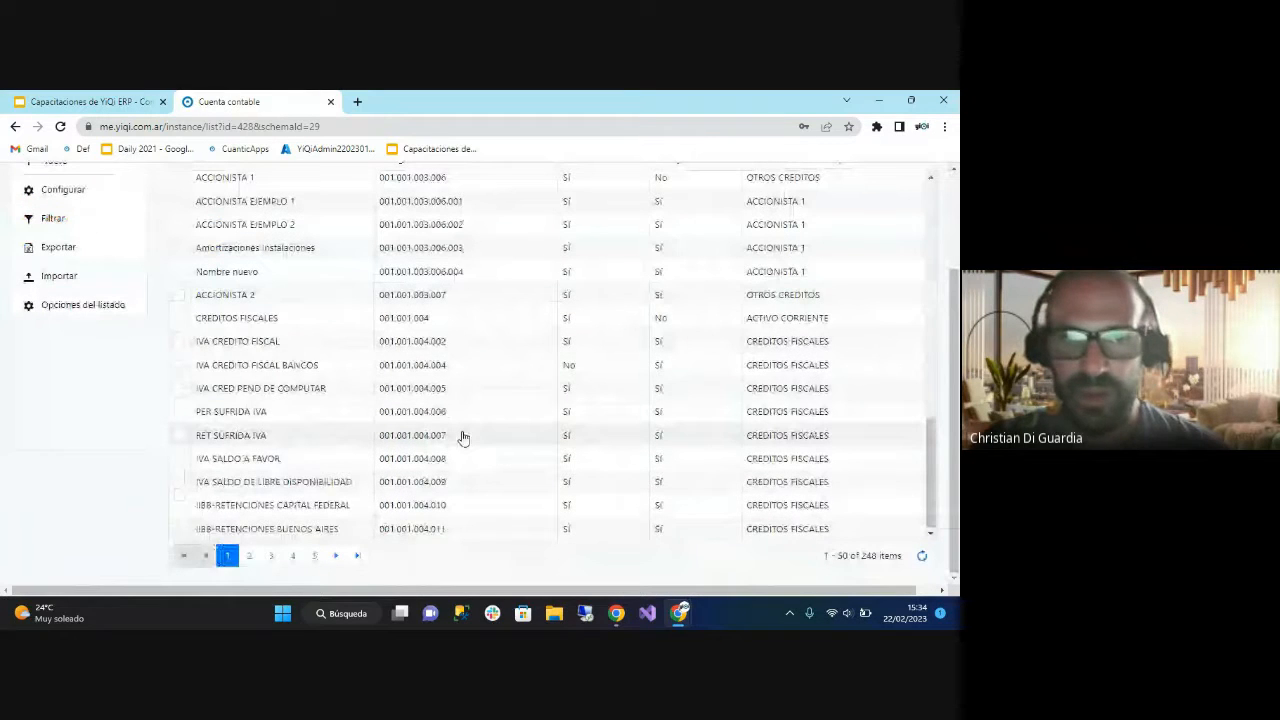
{"action": "scroll", "coordinate": [233, 317], "scroll_direction": "up", "scroll_amount": 10}
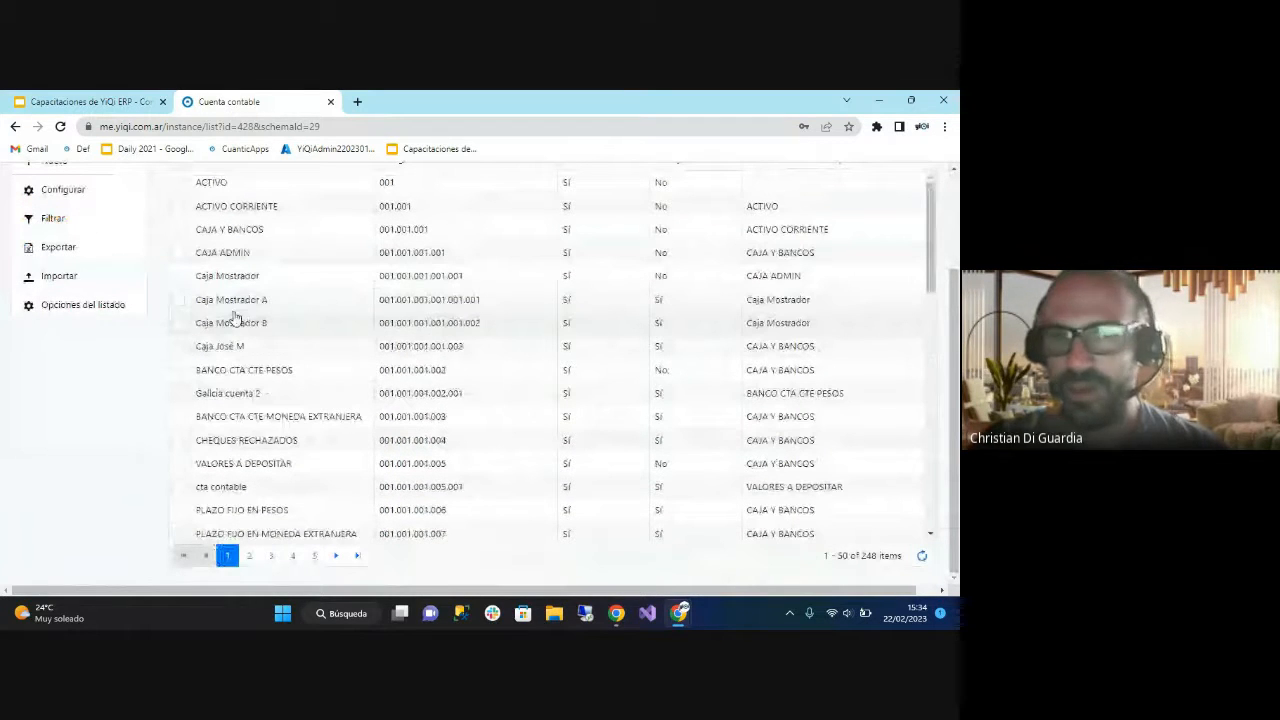
{"action": "scroll", "coordinate": [233, 317], "scroll_direction": "up", "scroll_amount": 2}
{"action": "left_click", "coordinate": [280, 310]}
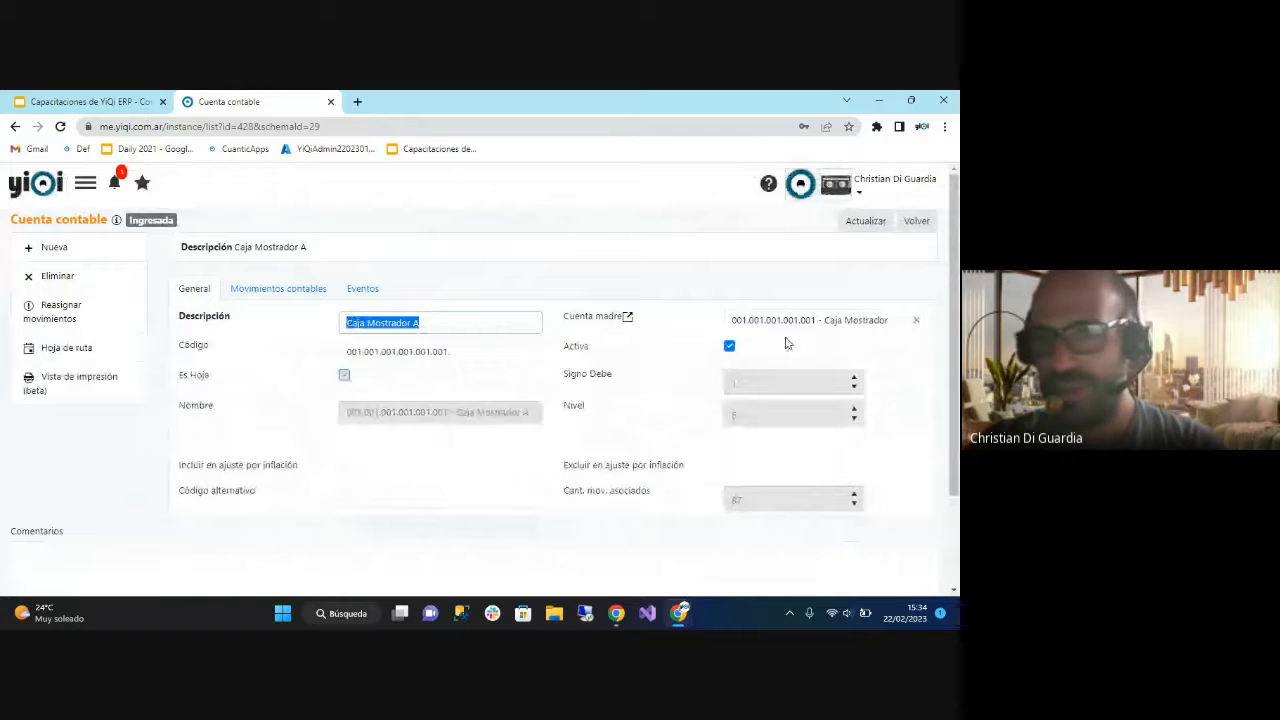
Deactivate the Caja Mostrador A account and reactivate it without saving.
{"action": "left_click", "coordinate": [470, 350]}
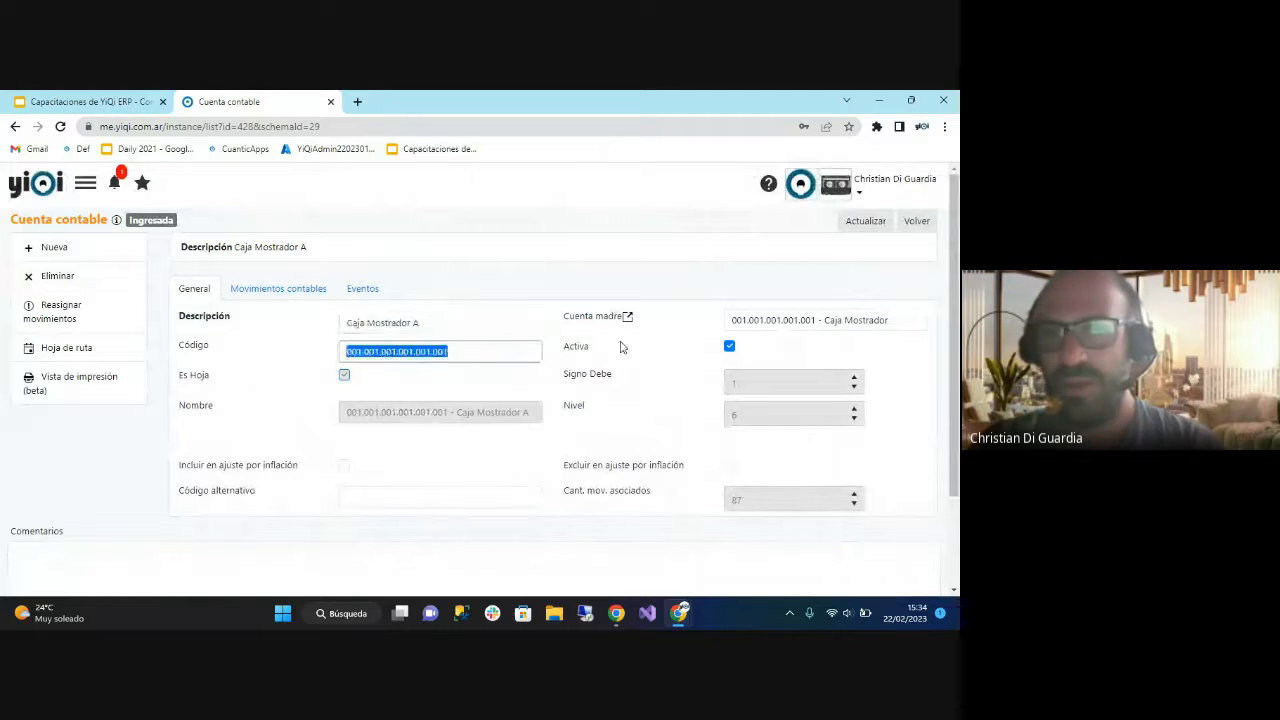
{"action": "left_click", "coordinate": [731, 347]}
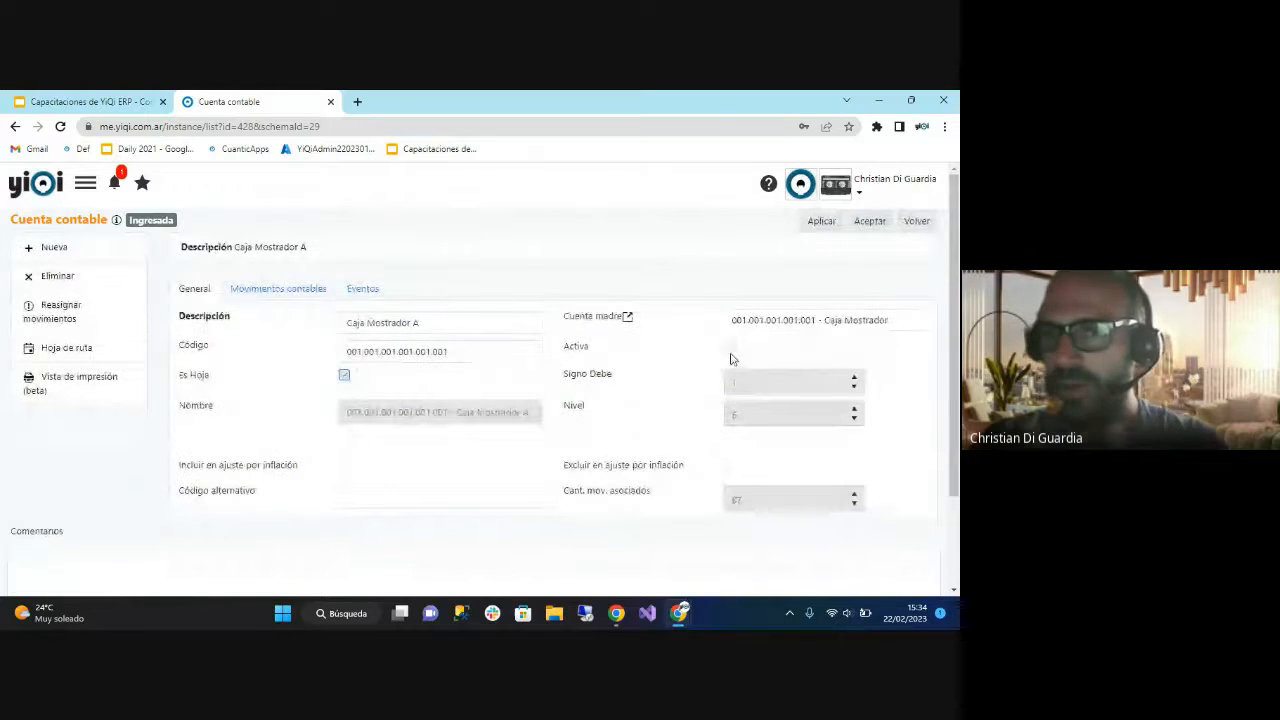
{"action": "left_click", "coordinate": [730, 346]}
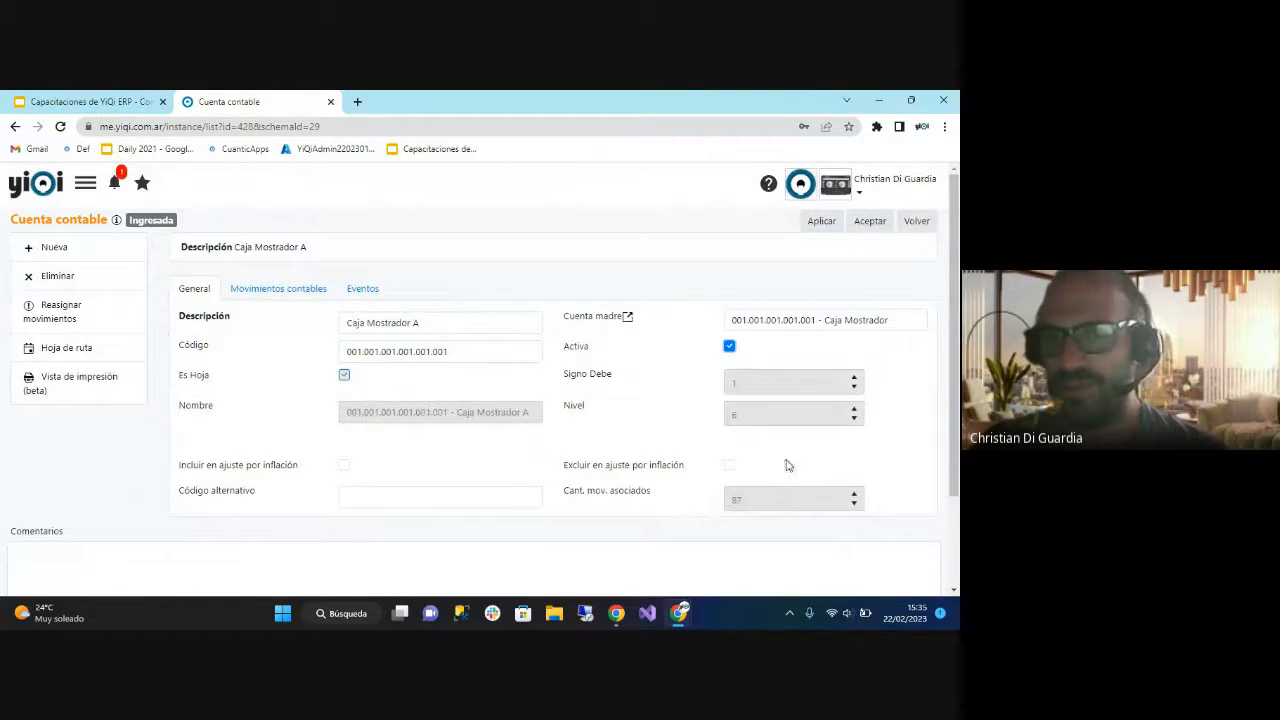
Review the accounting movements recorded for Caja Mostrador A.
{"action": "left_click", "coordinate": [276, 289]}
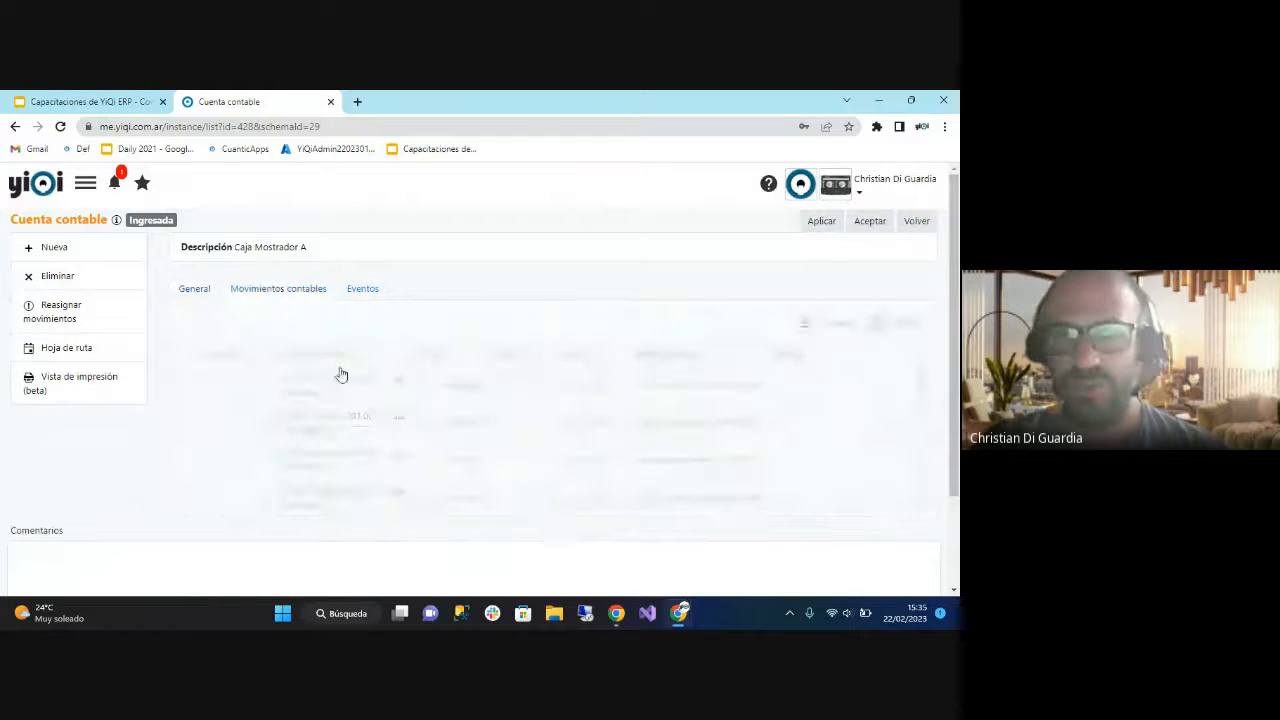
{"action": "scroll", "coordinate": [360, 405], "scroll_direction": "down", "scroll_amount": 3}
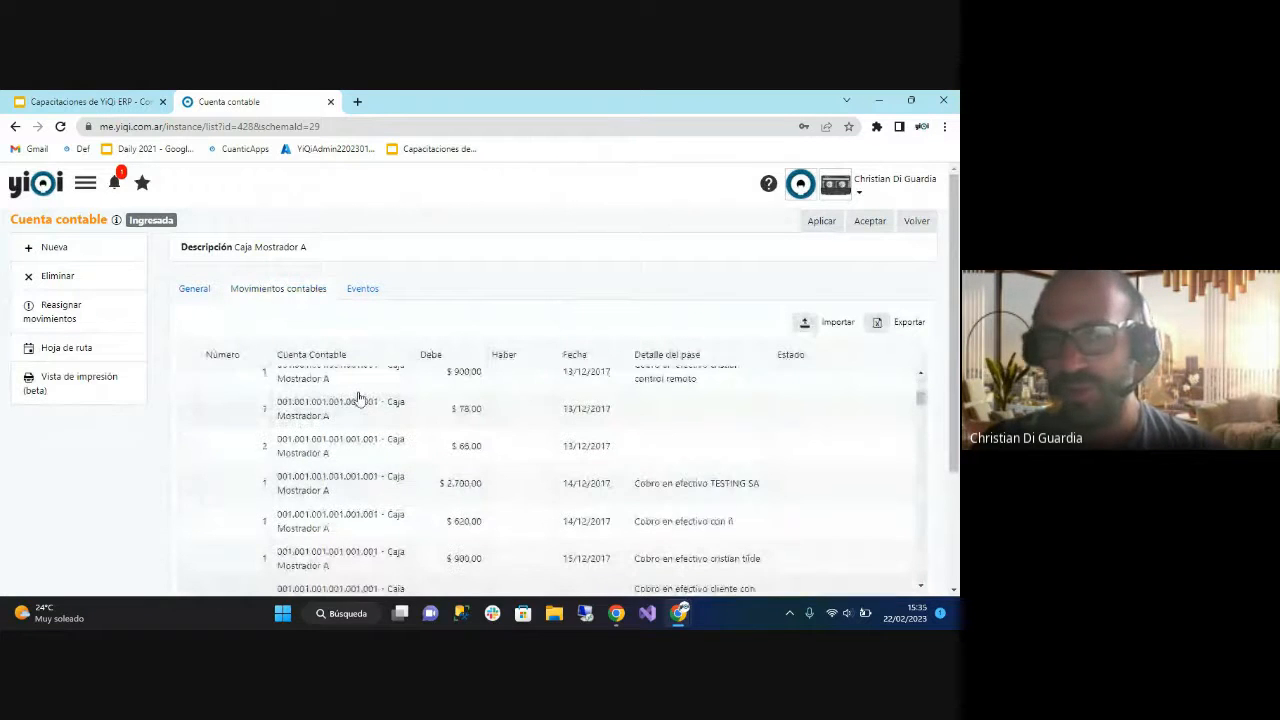
{"action": "scroll", "coordinate": [360, 399], "scroll_direction": "up", "scroll_amount": 3}
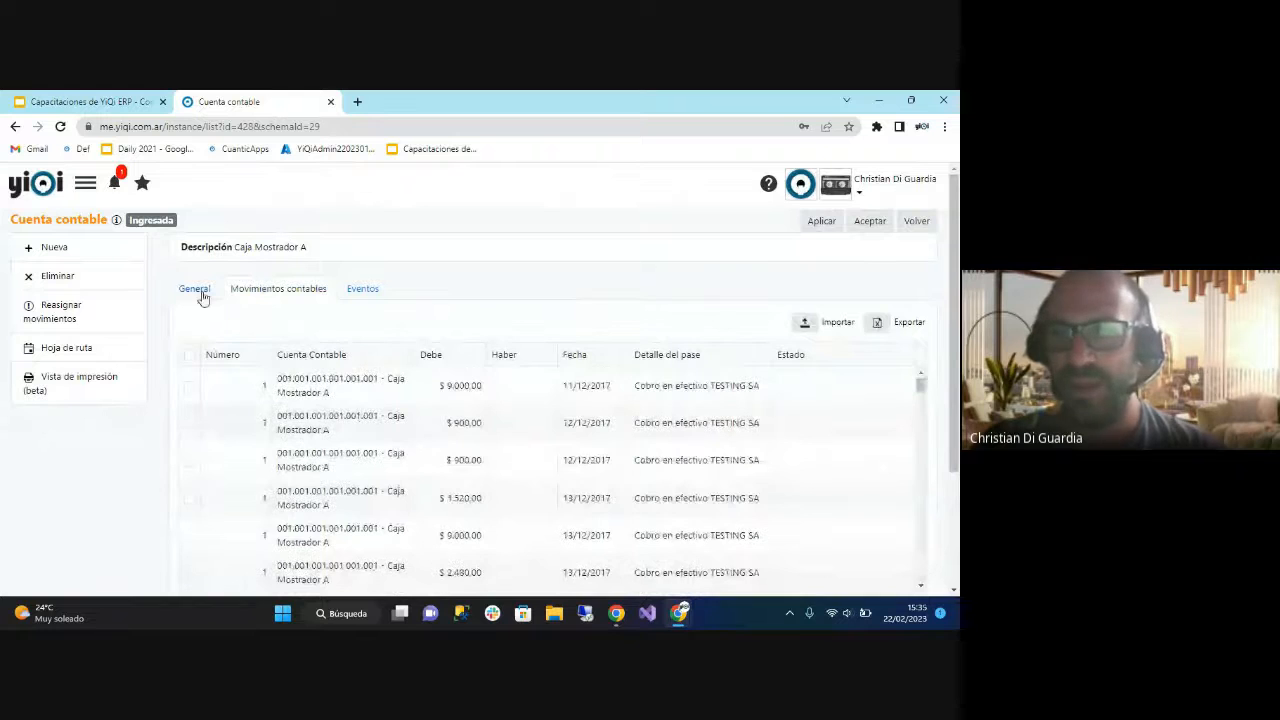
Return to the general data of Caja Mostrador A and highlight its account code.
{"action": "left_click", "coordinate": [197, 289]}
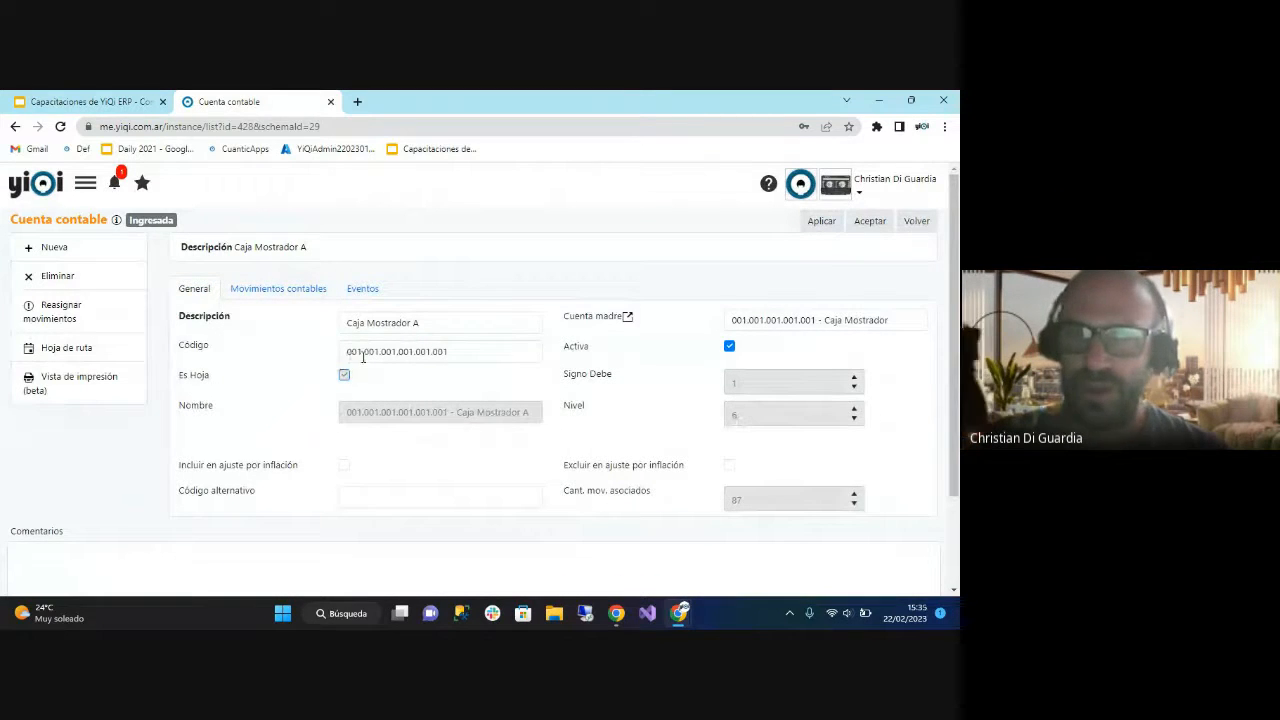
{"action": "left_click", "coordinate": [443, 352]}
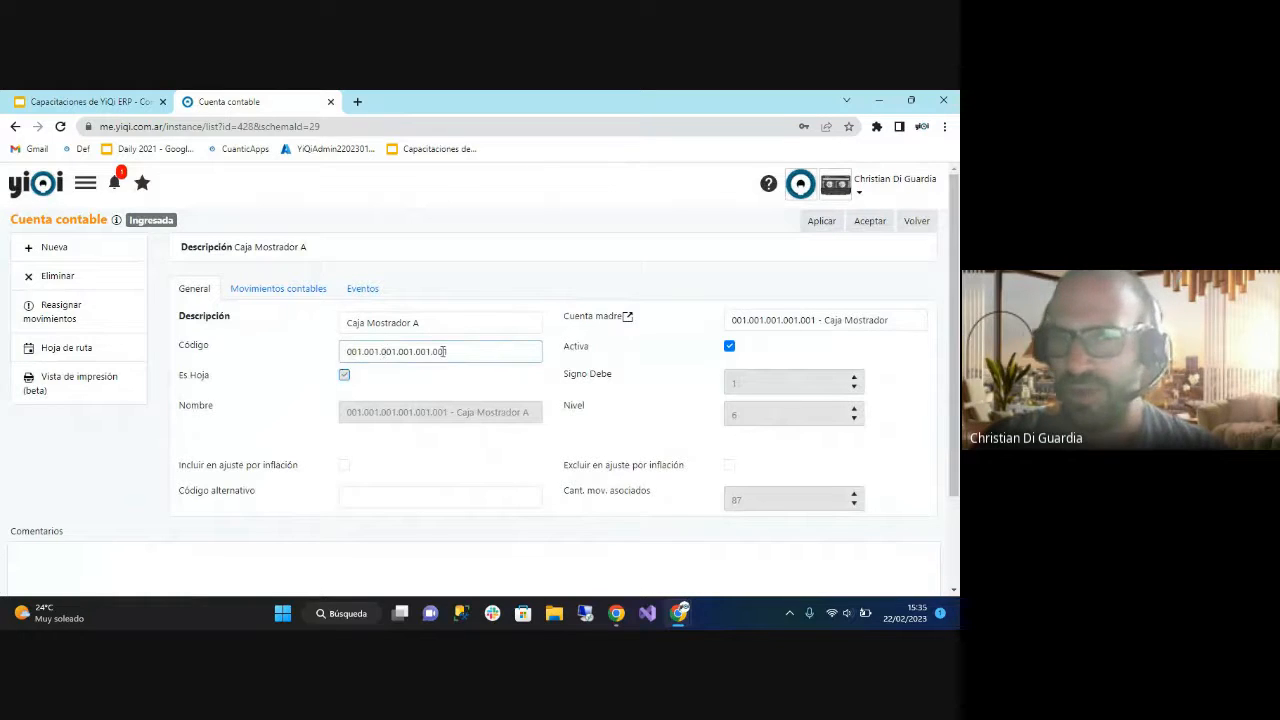
{"action": "left_click_drag", "start_coordinate": [466, 351], "coordinate": [272, 350]}
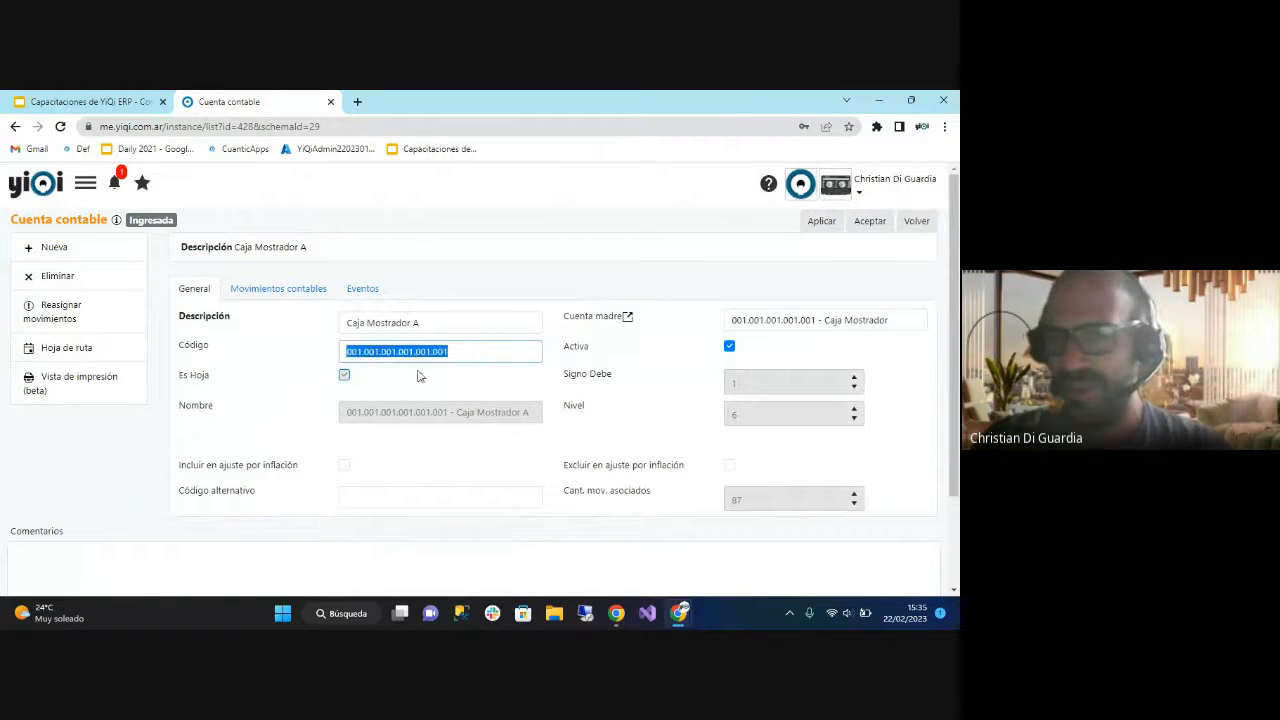
{"action": "left_click", "coordinate": [633, 411]}
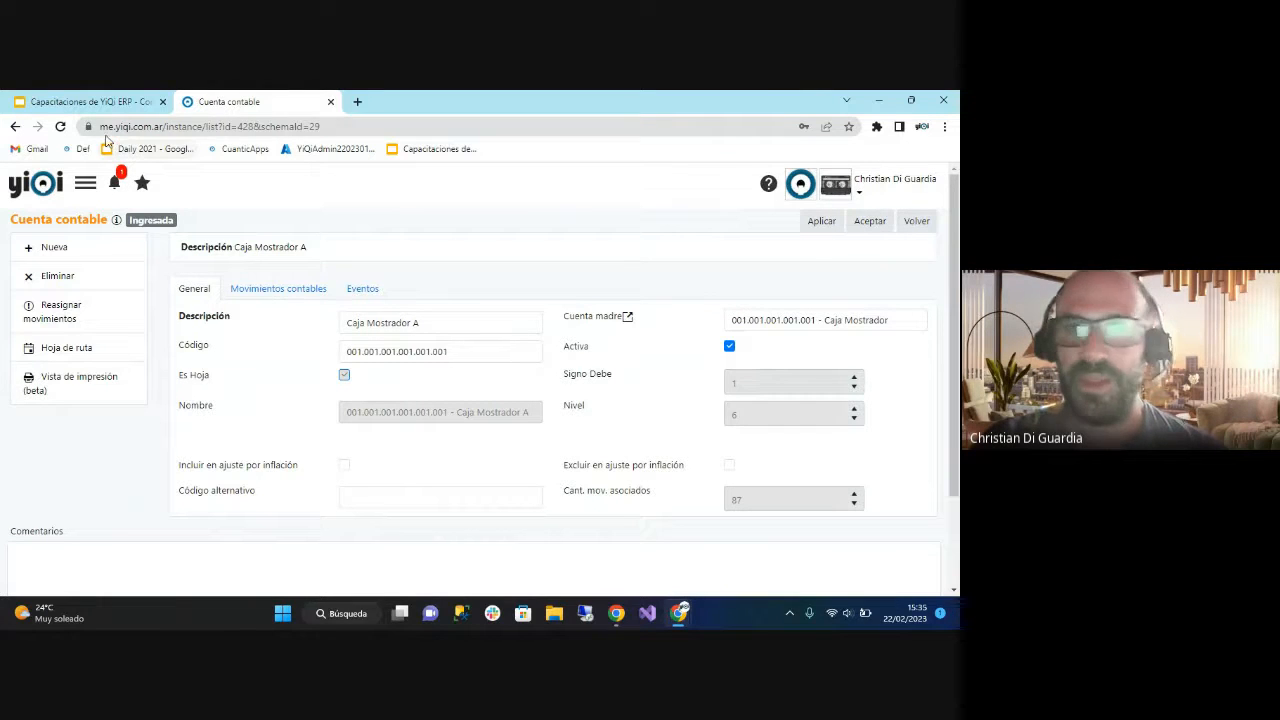
Return to the account list and view the new account form, closing it without creating anything.
{"action": "left_click", "coordinate": [916, 223]}
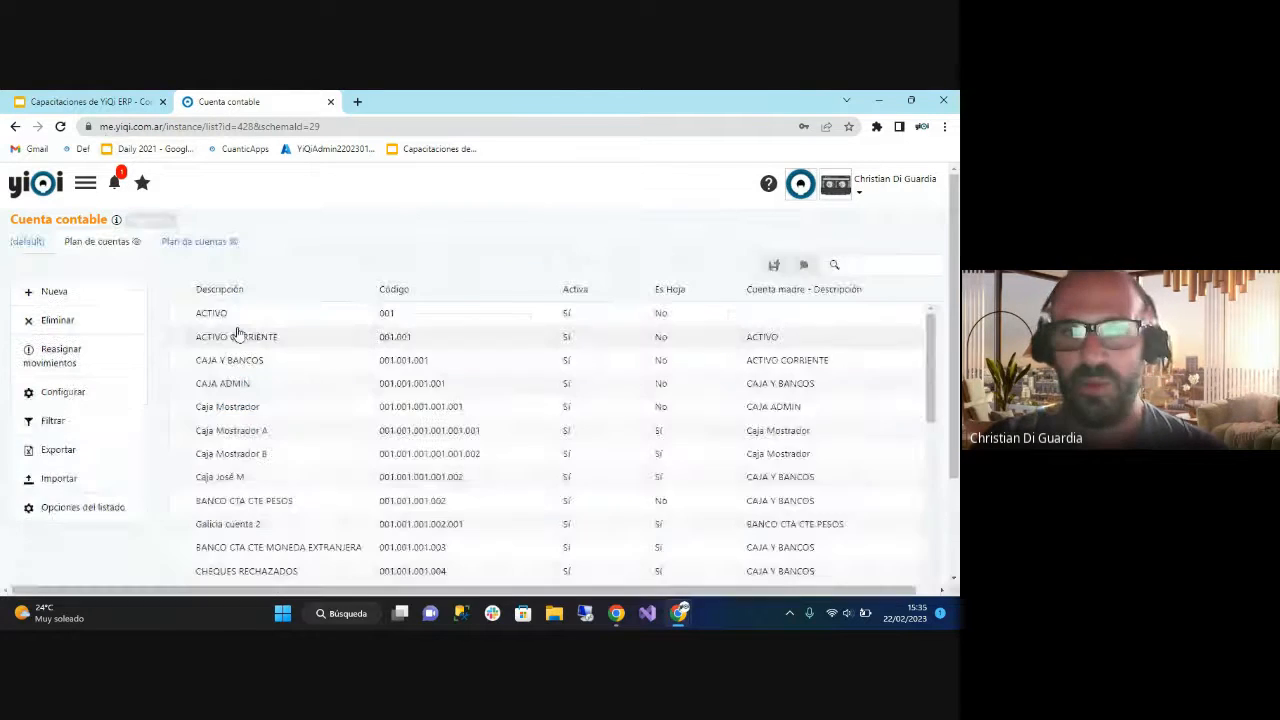
{"action": "left_click", "coordinate": [65, 297]}
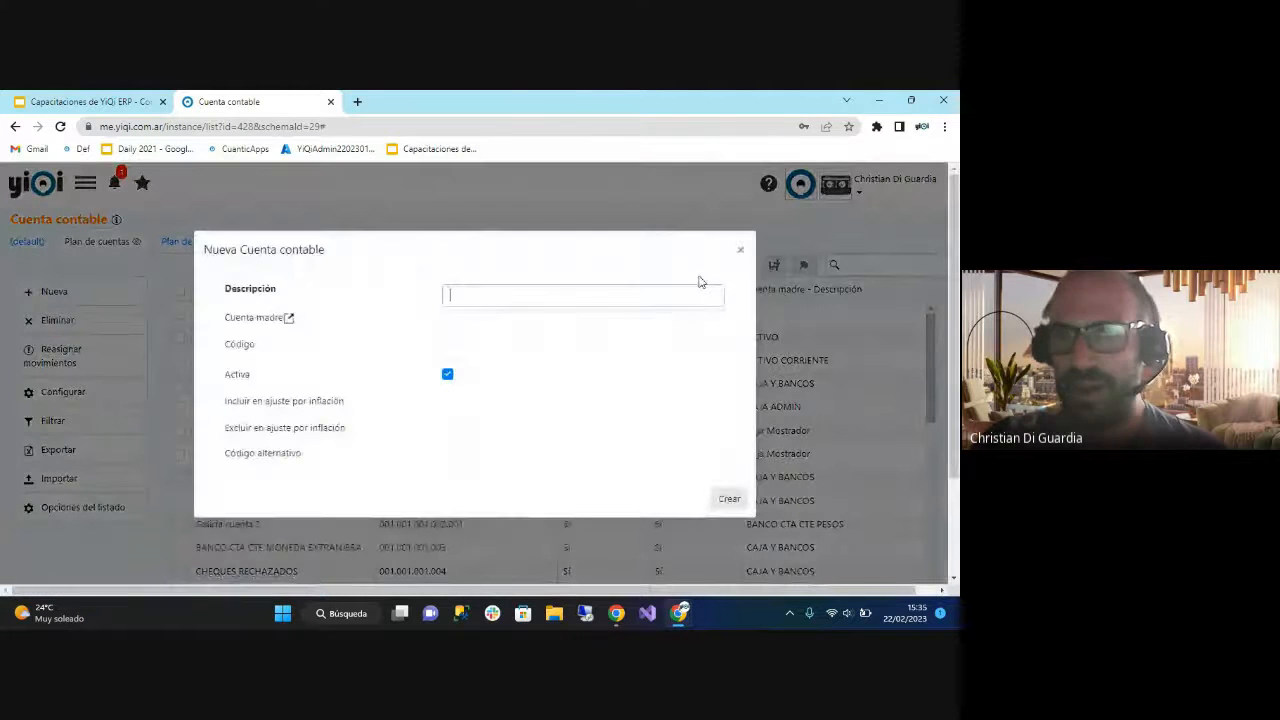
{"action": "left_click", "coordinate": [740, 250]}
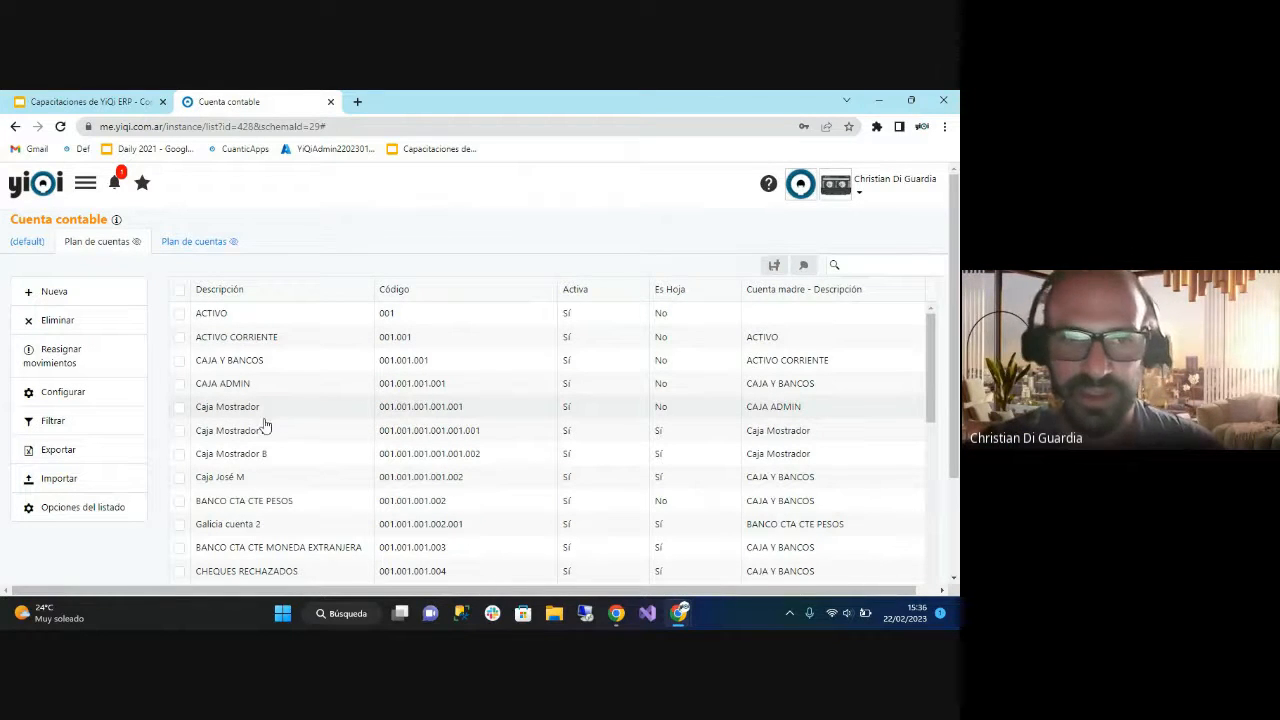
View the Caja Mostrador B record, and reopen Caja Mostrador A to check its accounting movements and general data.
{"action": "left_click", "coordinate": [250, 453]}
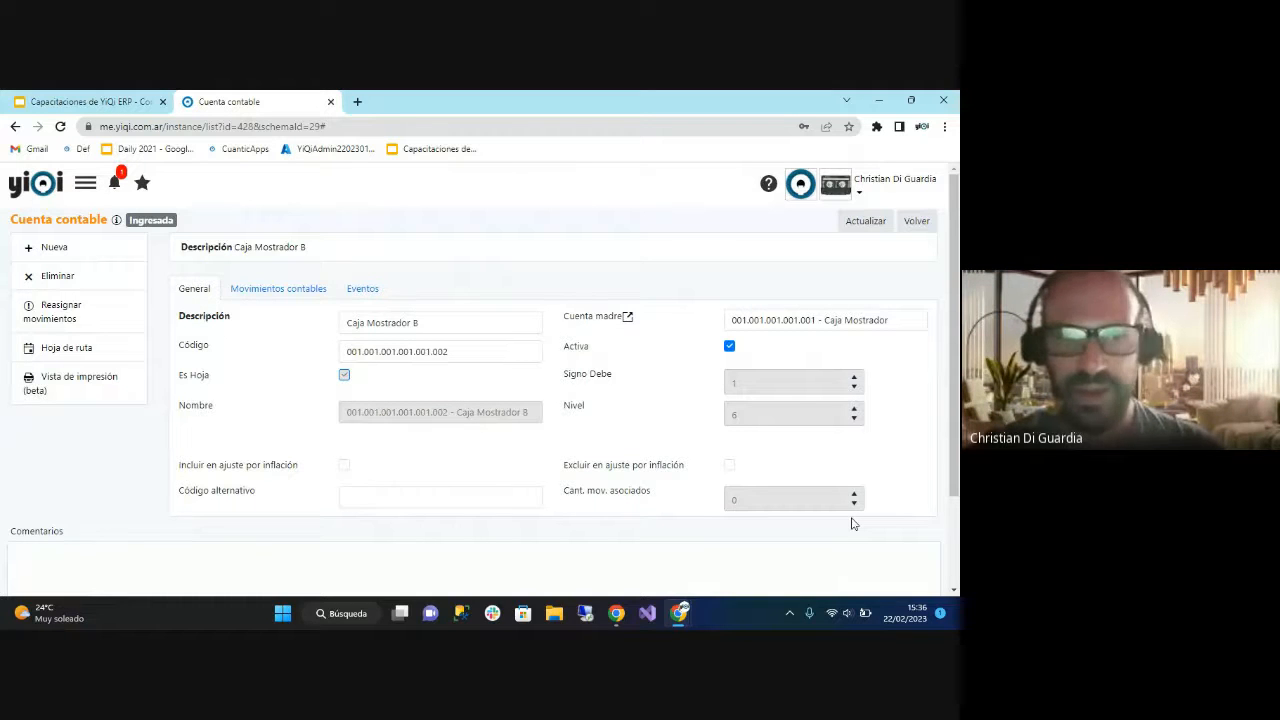
{"action": "left_click", "coordinate": [916, 221]}
{"action": "left_click", "coordinate": [245, 437]}
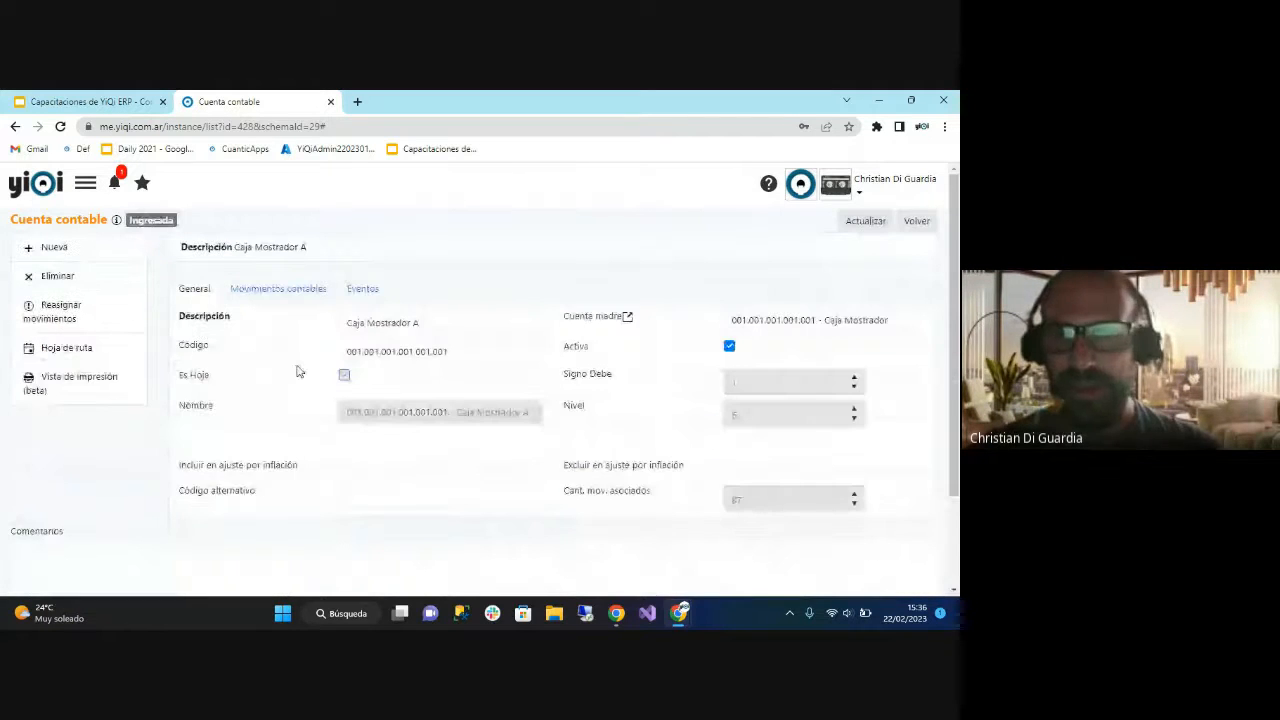
{"action": "left_click", "coordinate": [280, 289]}
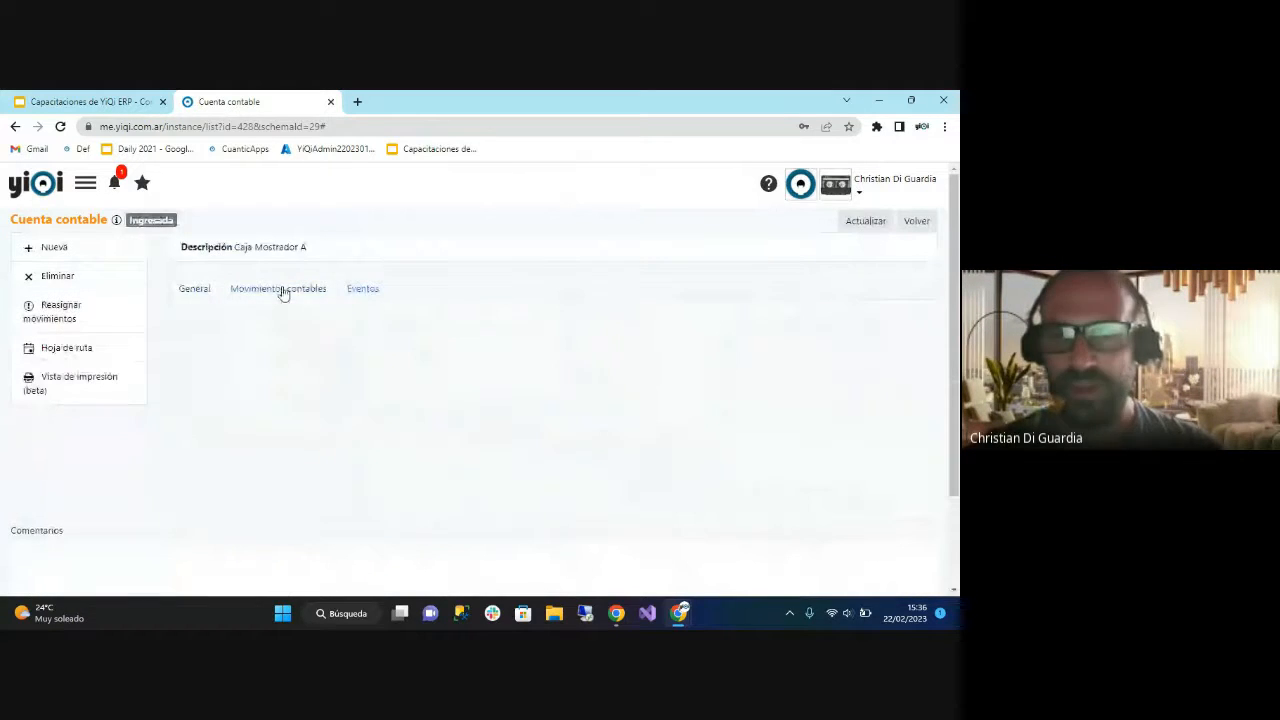
{"action": "left_click", "coordinate": [195, 290]}
{"action": "scroll", "coordinate": [400, 350], "scroll_direction": "down", "scroll_amount": 3}
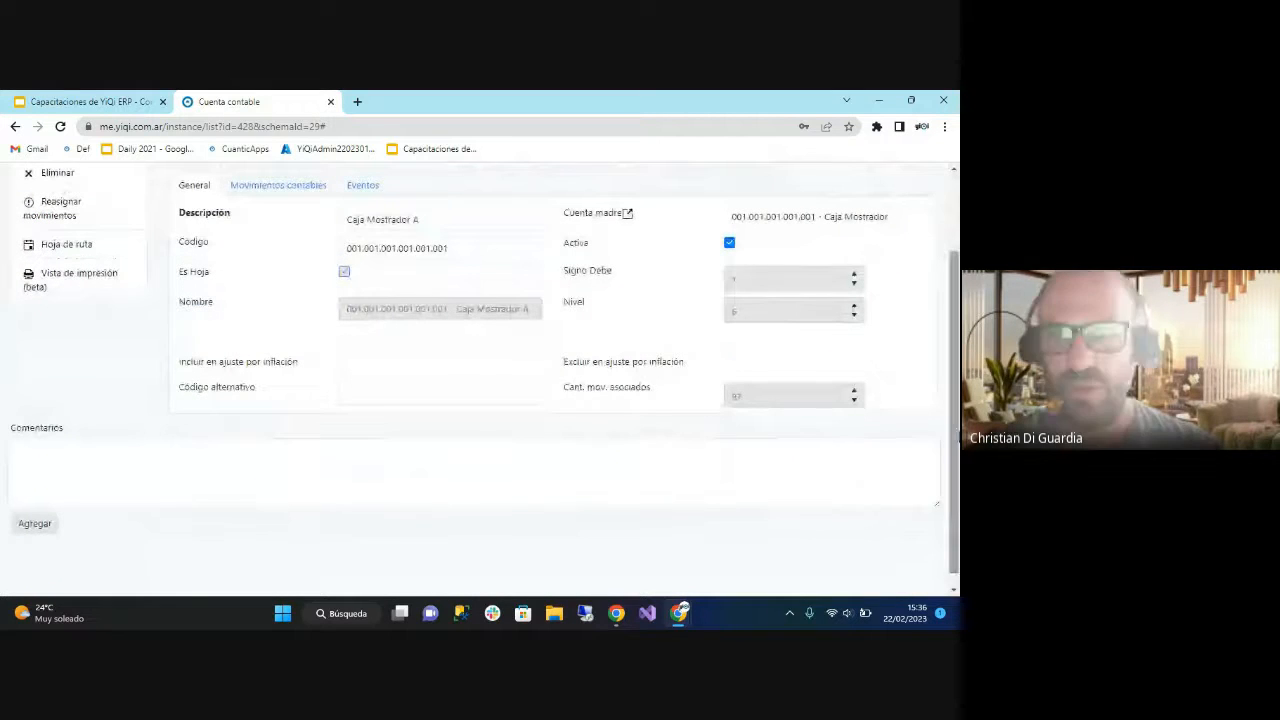
{"action": "scroll", "coordinate": [577, 430], "scroll_direction": "up", "scroll_amount": 1}
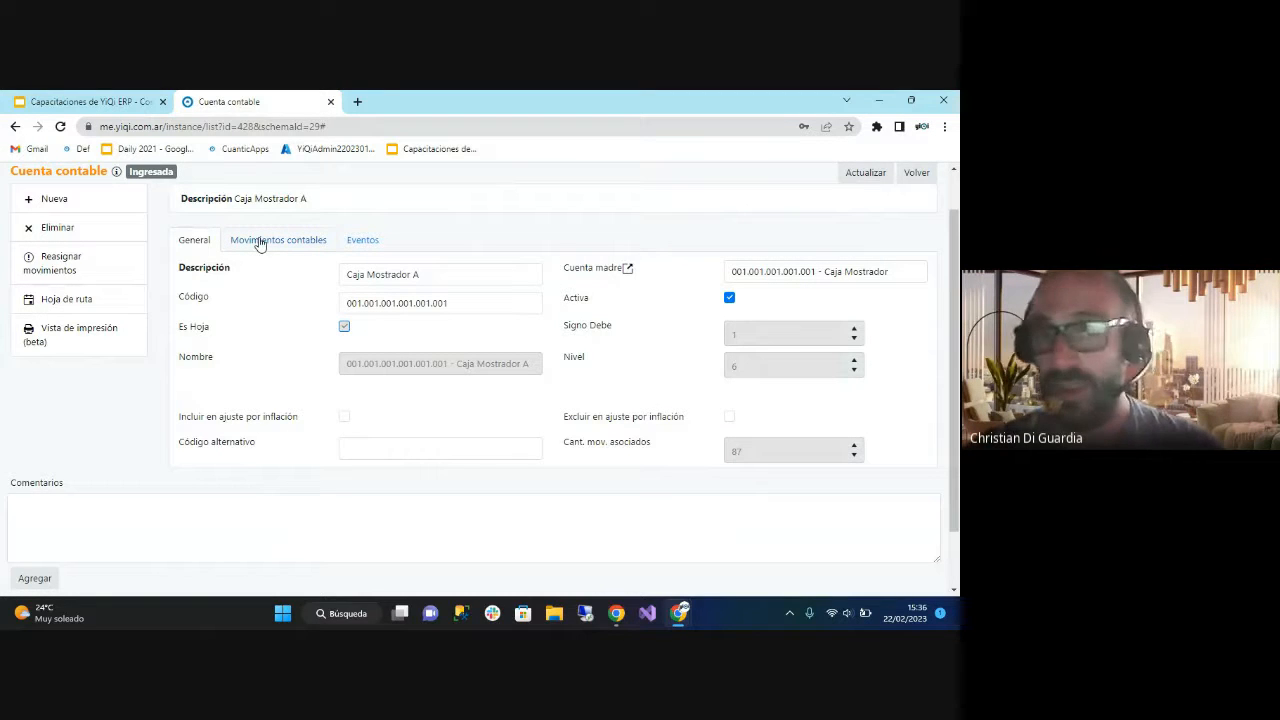
Set up a reassignment of Caja Mostrador A's movements with Caja Mostrador B as destination account, and close it without accepting.
{"action": "left_click", "coordinate": [57, 263]}
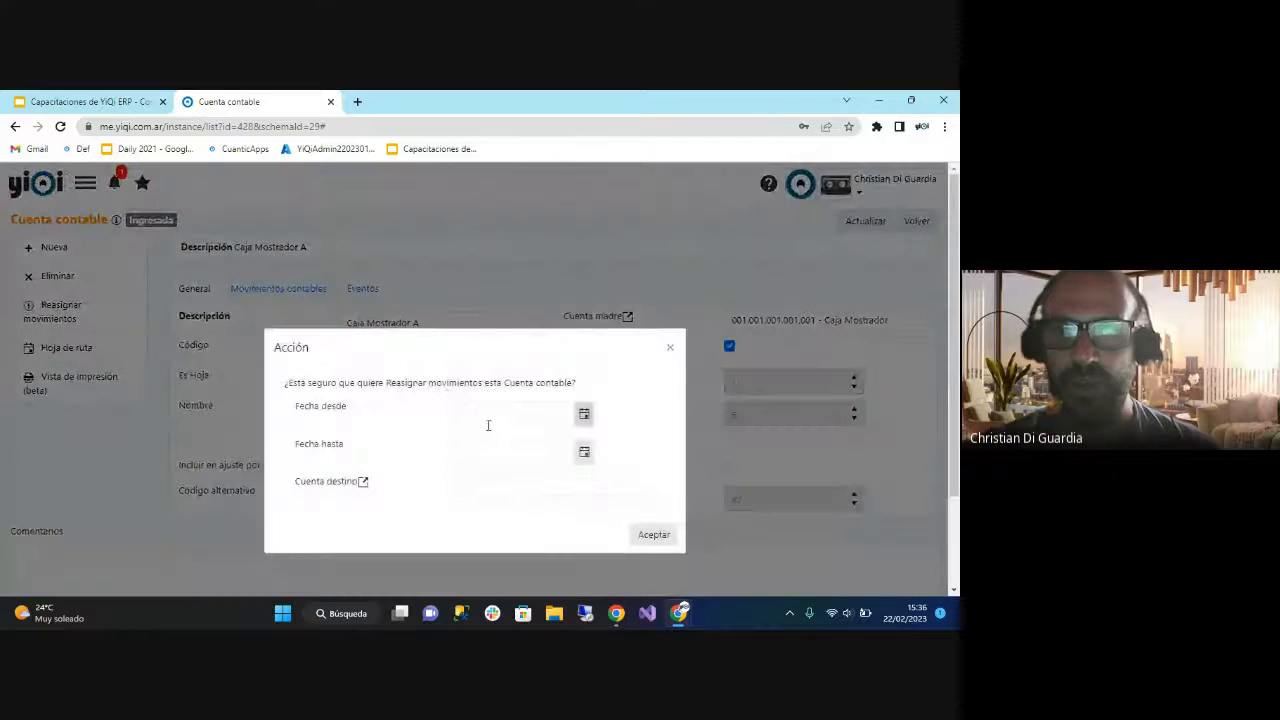
{"action": "left_click", "coordinate": [491, 417]}
{"action": "left_click", "coordinate": [503, 456]}
{"action": "left_click", "coordinate": [502, 488]}
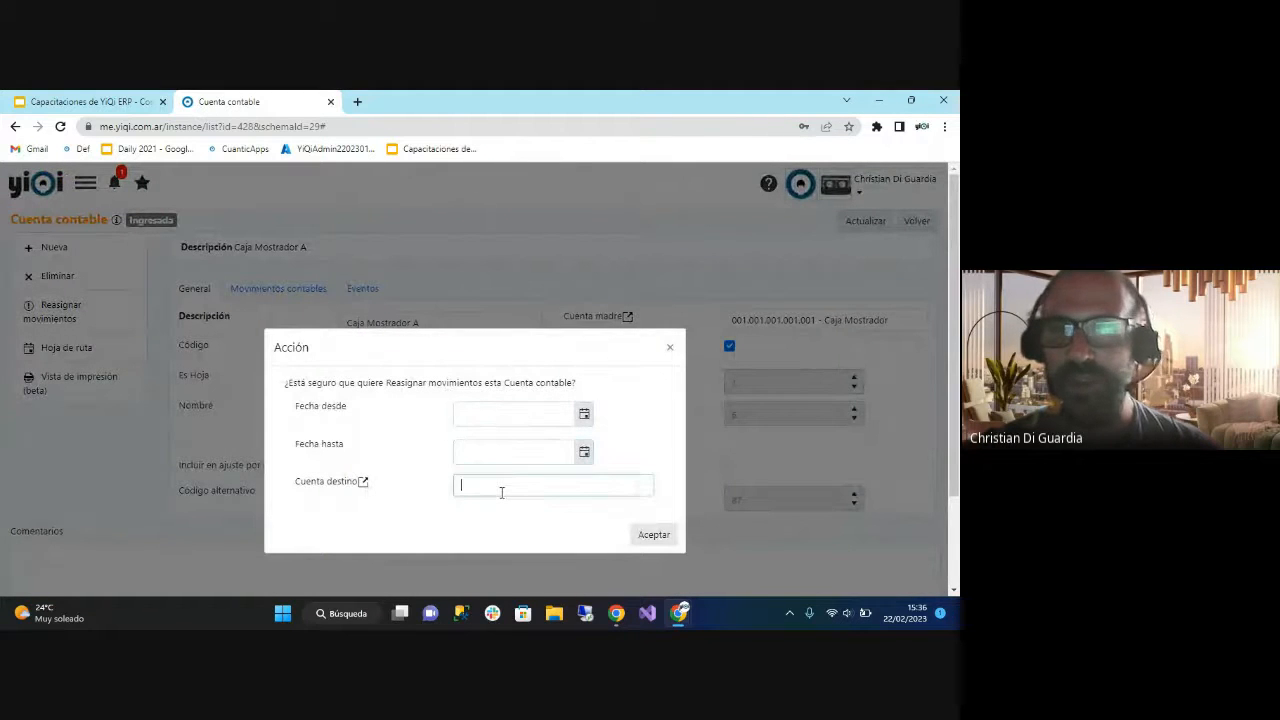
{"action": "type", "text": "mostrador"}
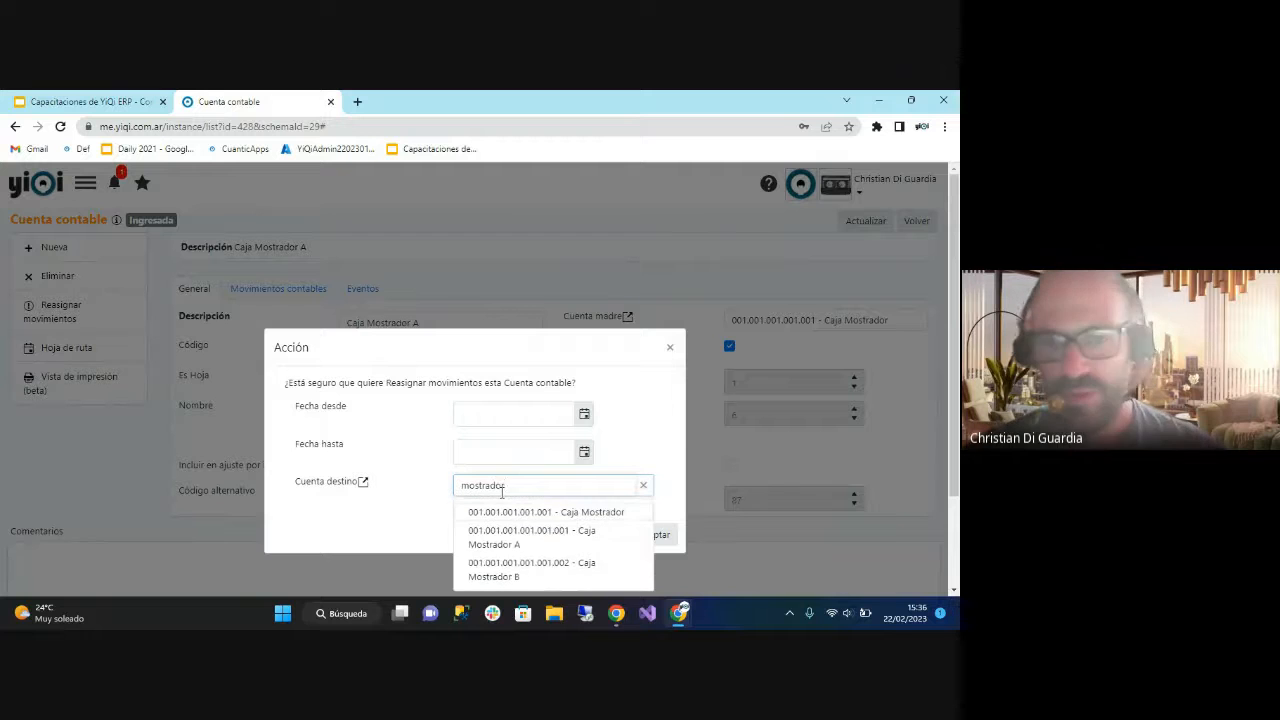
{"action": "left_click", "coordinate": [523, 570]}
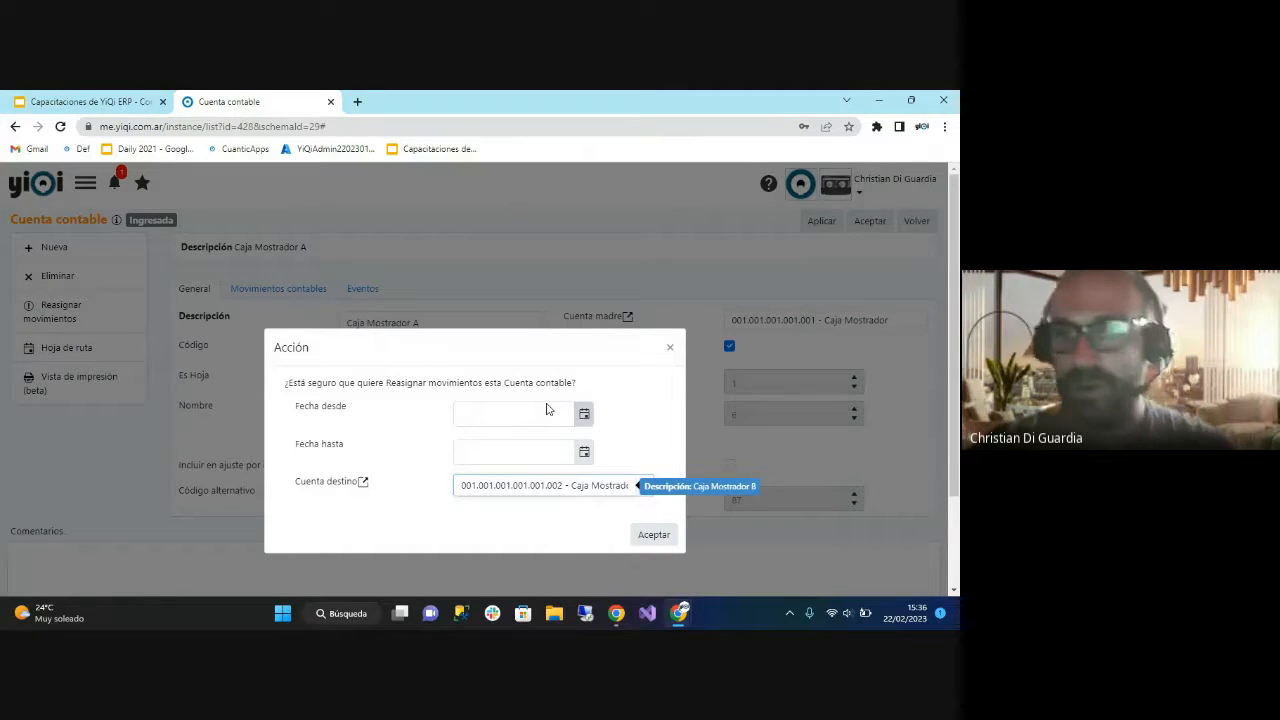
{"action": "left_click", "coordinate": [669, 350]}
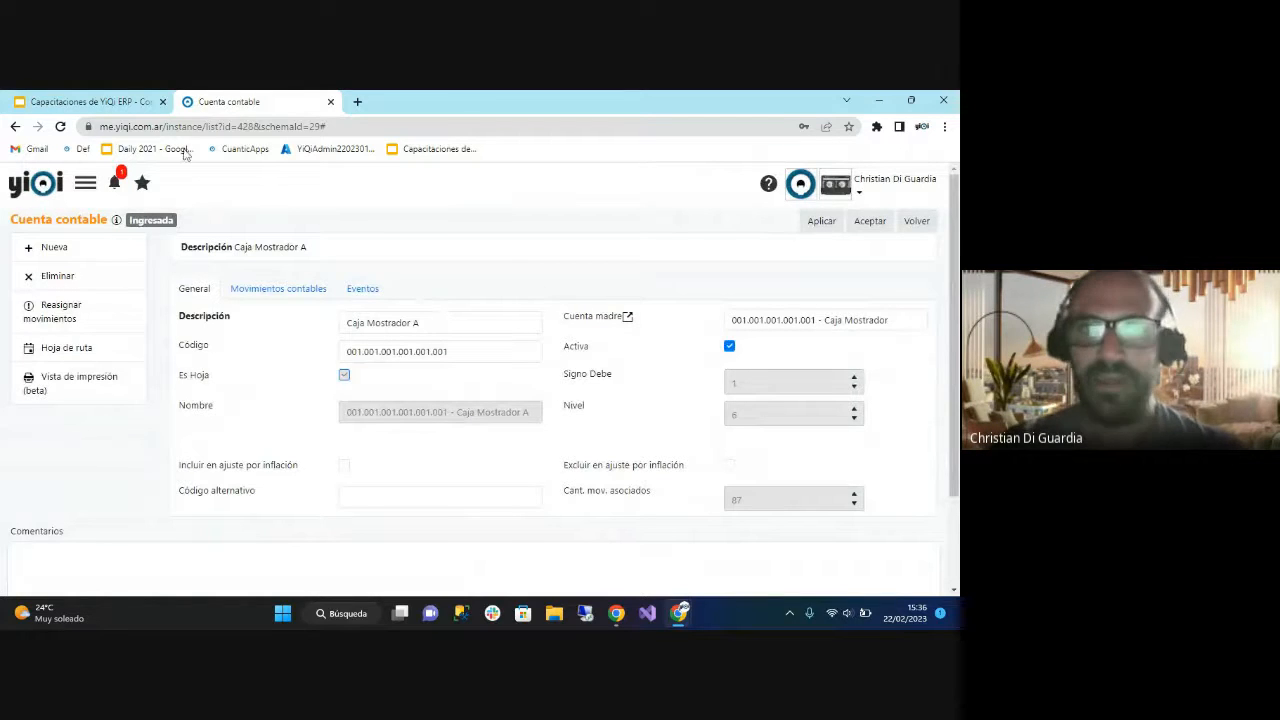
Switch to the Google Slides training deck and view the account plan rules slide and the Asientos contables slide.
{"action": "left_click", "coordinate": [124, 104]}
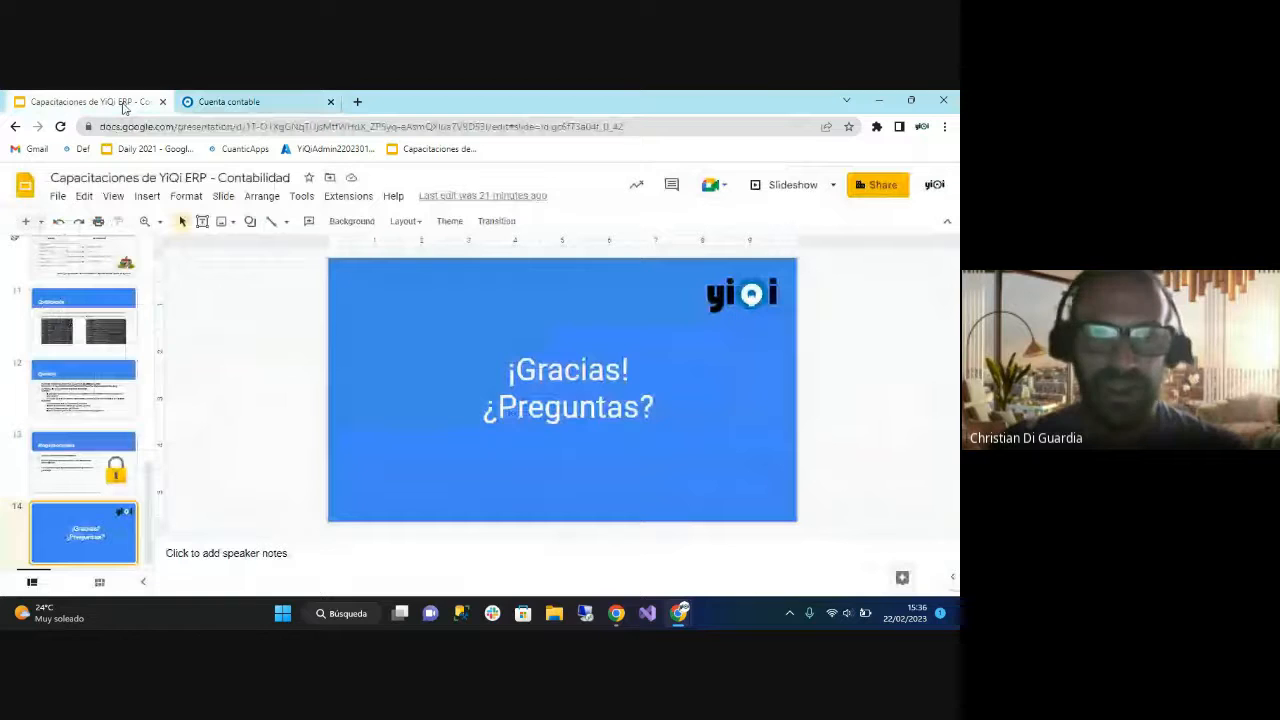
{"action": "scroll", "coordinate": [85, 400], "scroll_direction": "up", "scroll_amount": 5}
{"action": "left_click", "coordinate": [107, 421]}
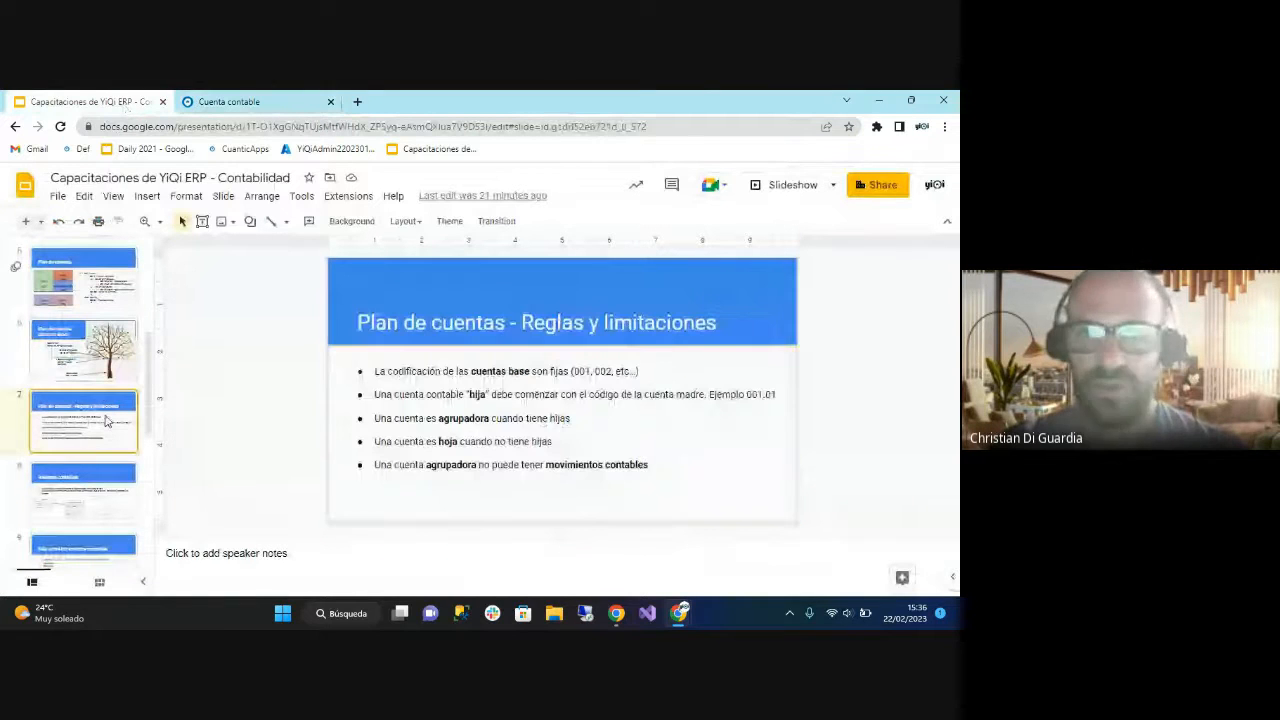
{"action": "left_click", "coordinate": [142, 466]}
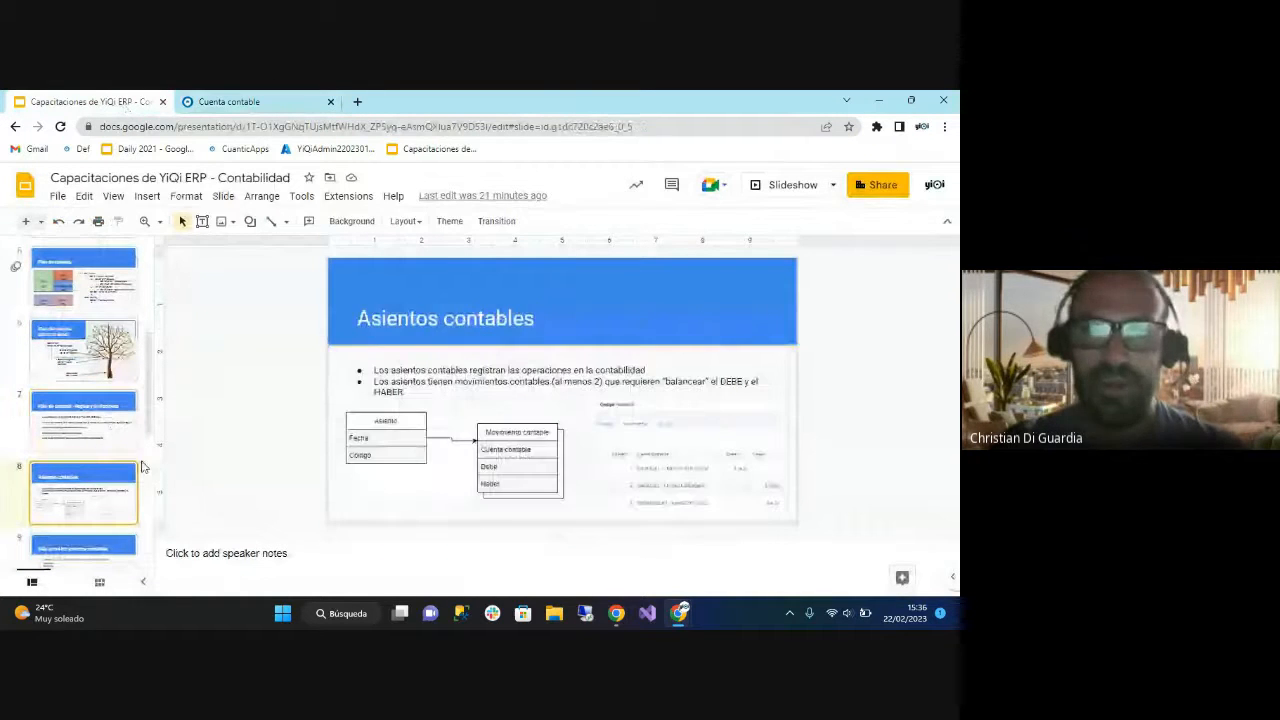
Switch back to YiQi ERP and open the Asiento list from the Contabilidad module.
{"action": "left_click", "coordinate": [230, 102]}
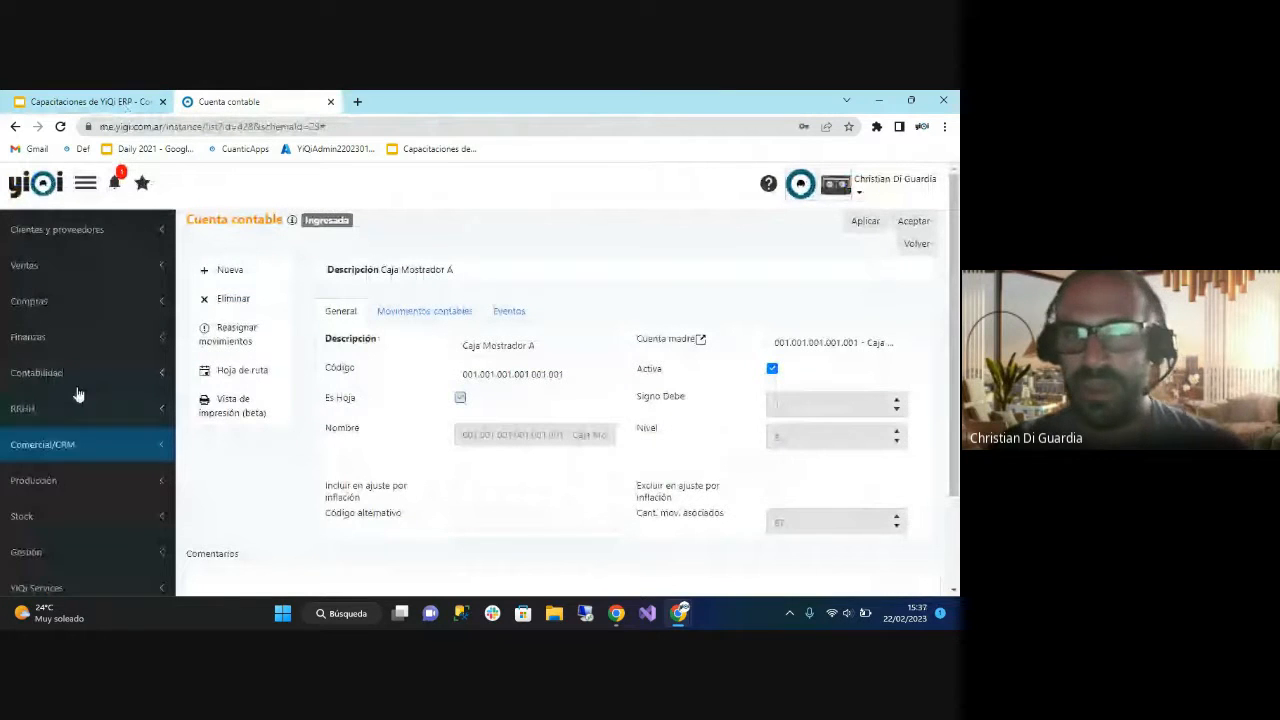
{"action": "left_click", "coordinate": [84, 373]}
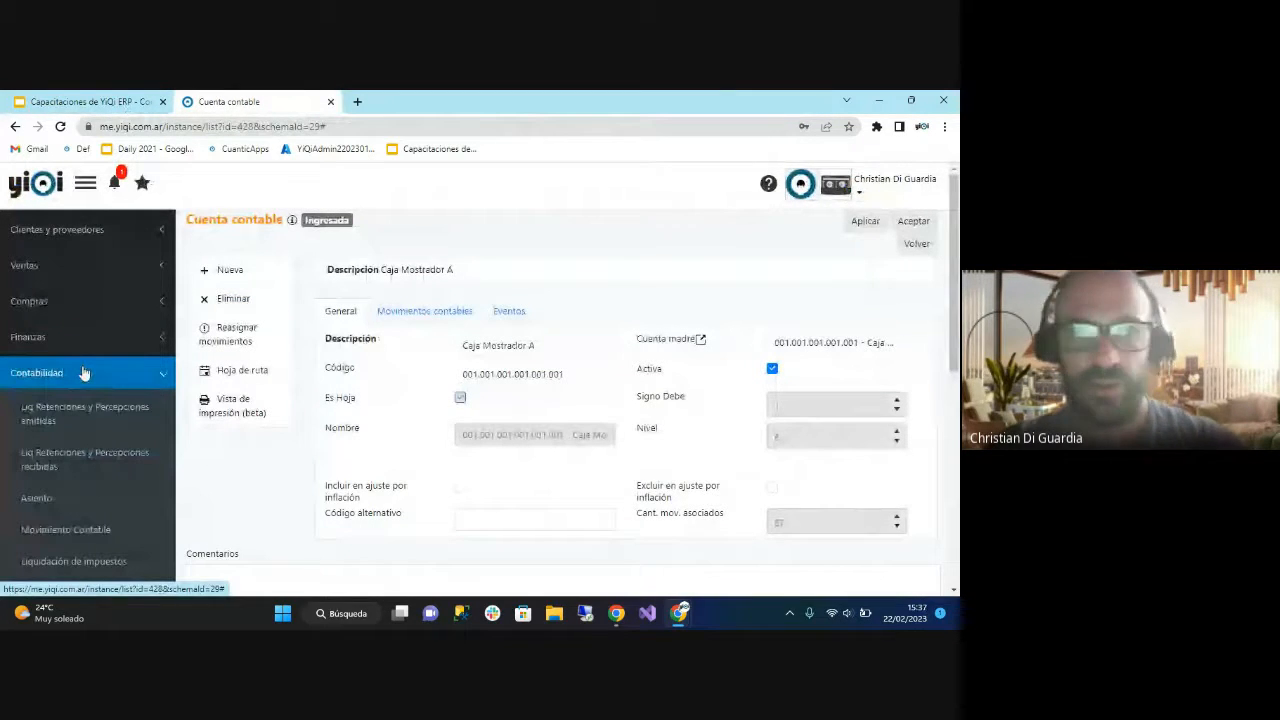
{"action": "scroll", "coordinate": [75, 365], "scroll_direction": "down", "scroll_amount": 3}
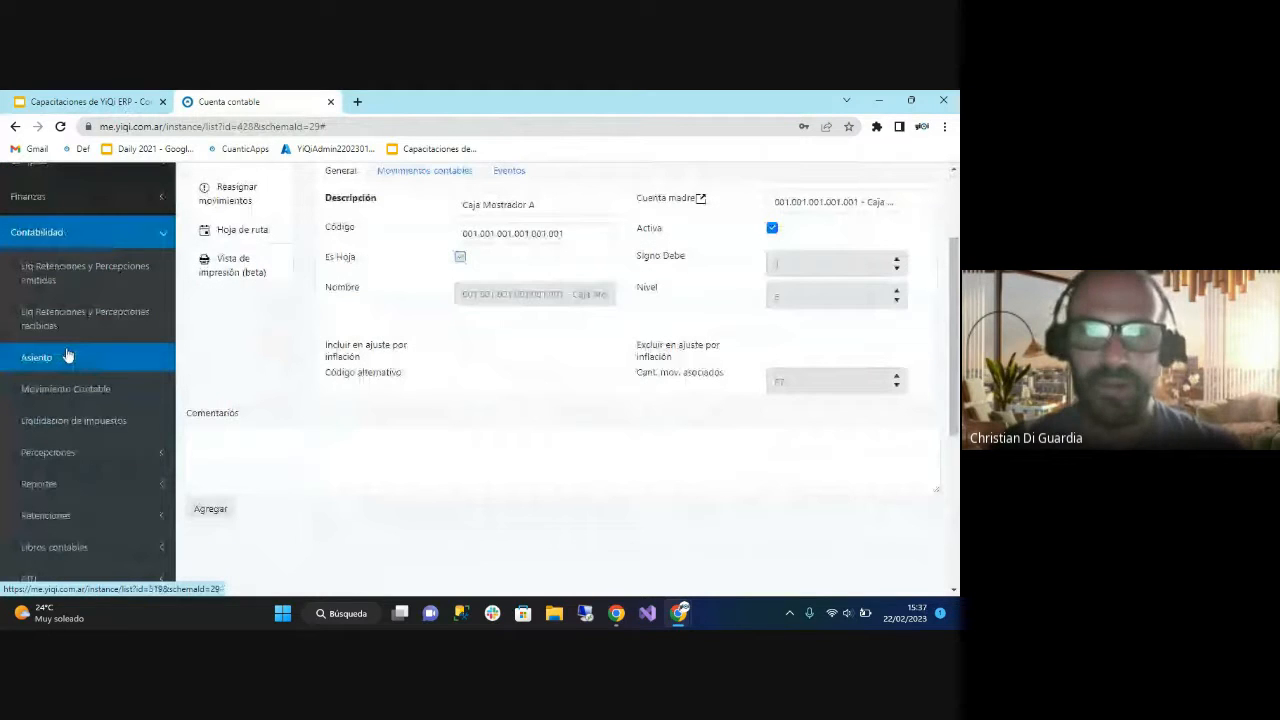
{"action": "left_click", "coordinate": [67, 368]}
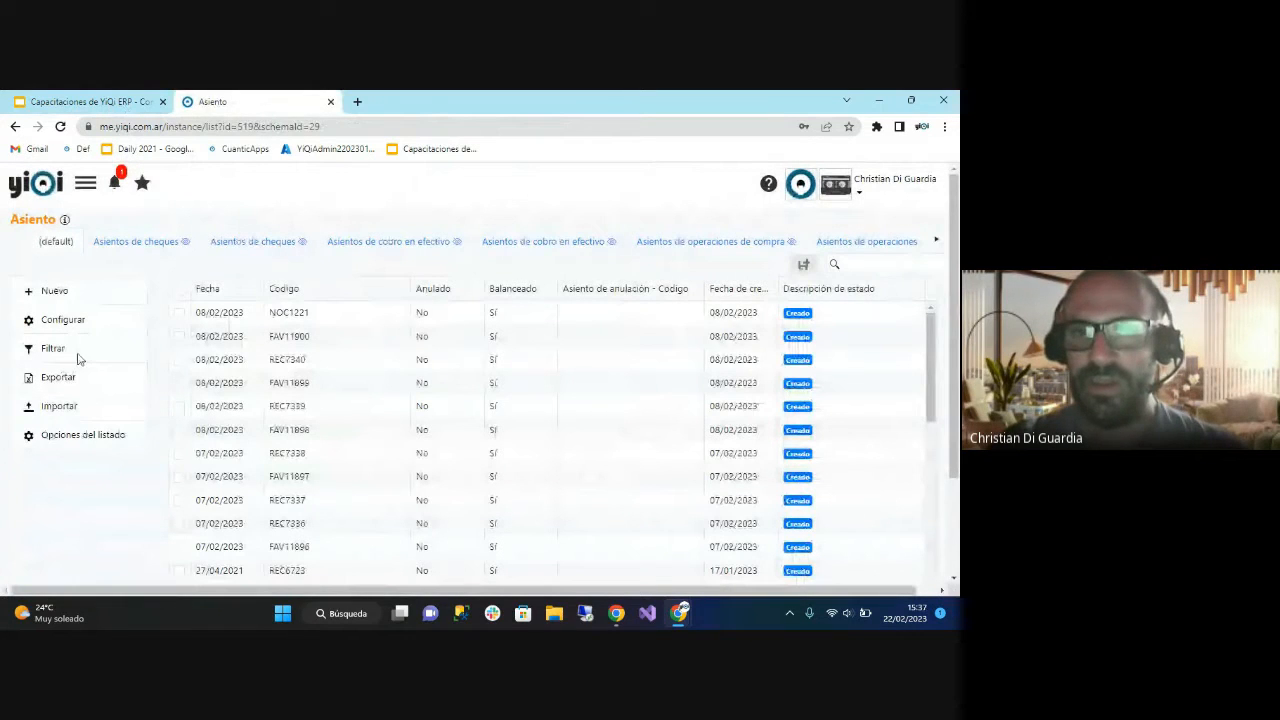
Open accounting entry FAV11900, examine its code, movements and general data, and return to the entries list.
{"action": "left_click", "coordinate": [251, 340]}
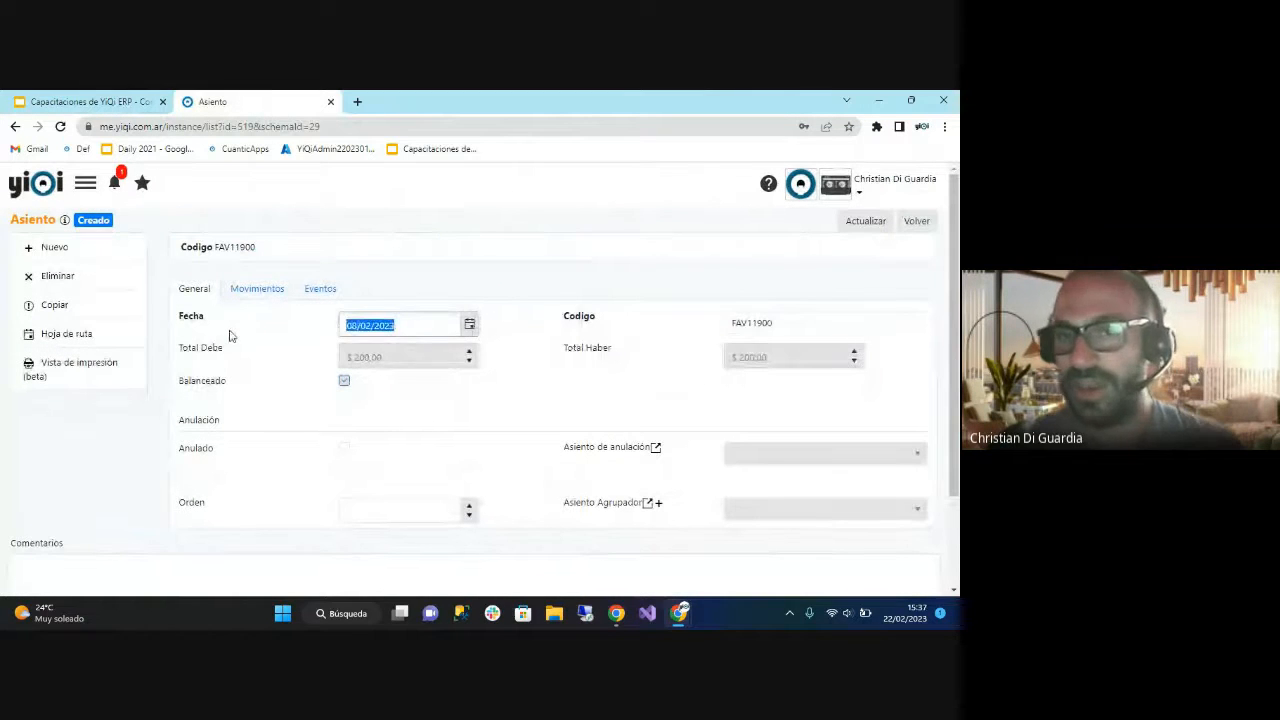
{"action": "left_click", "coordinate": [811, 320]}
{"action": "left_click", "coordinate": [810, 322]}
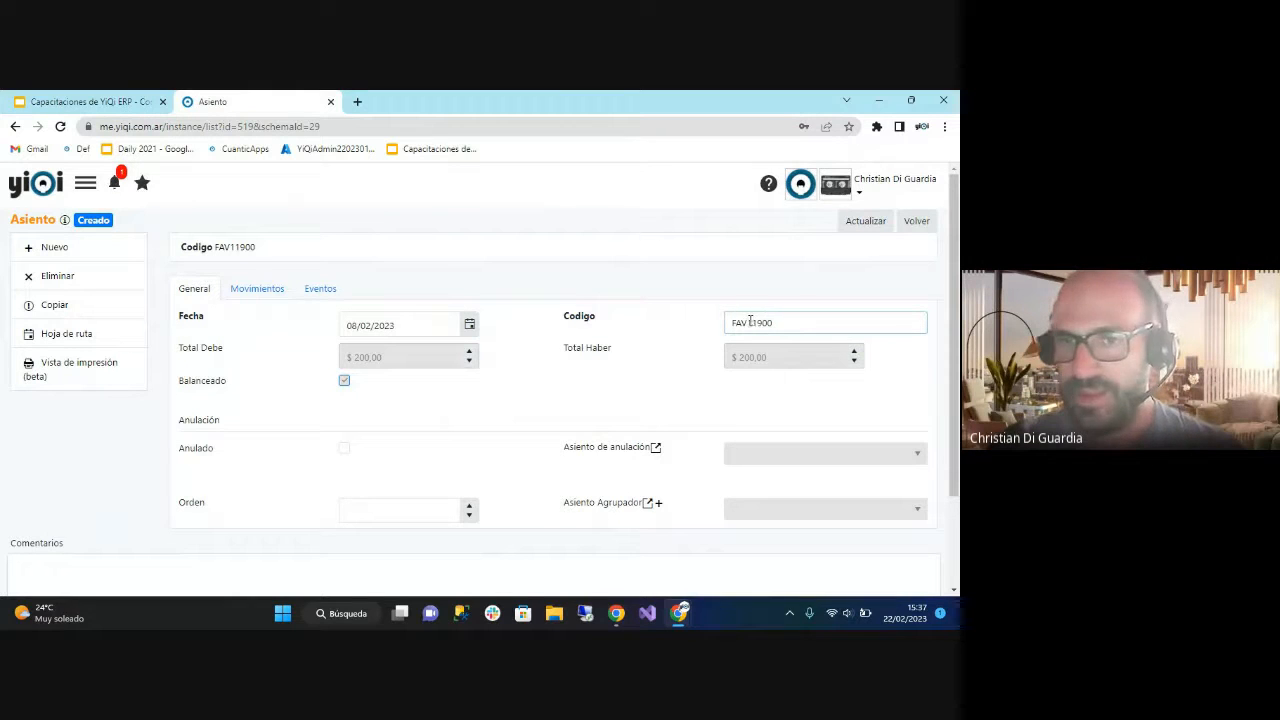
{"action": "left_click_drag", "start_coordinate": [747, 322], "coordinate": [683, 335]}
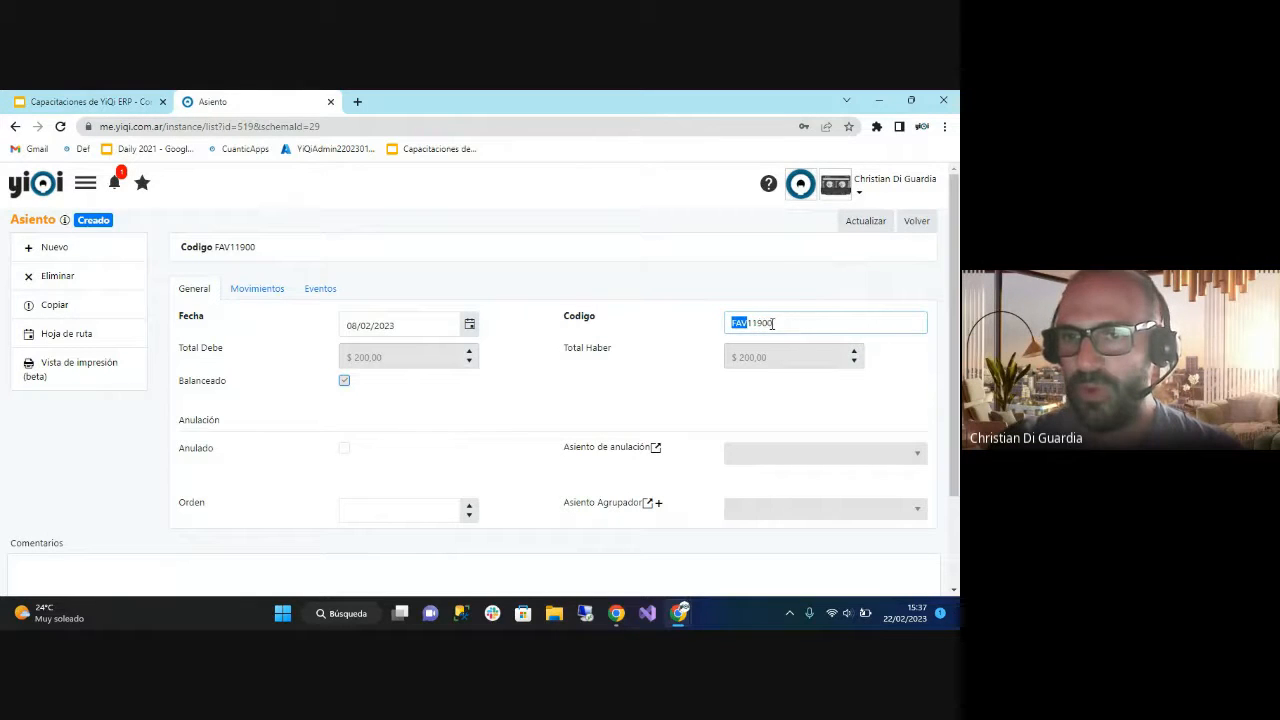
{"action": "left_click_drag", "start_coordinate": [770, 322], "coordinate": [752, 322]}
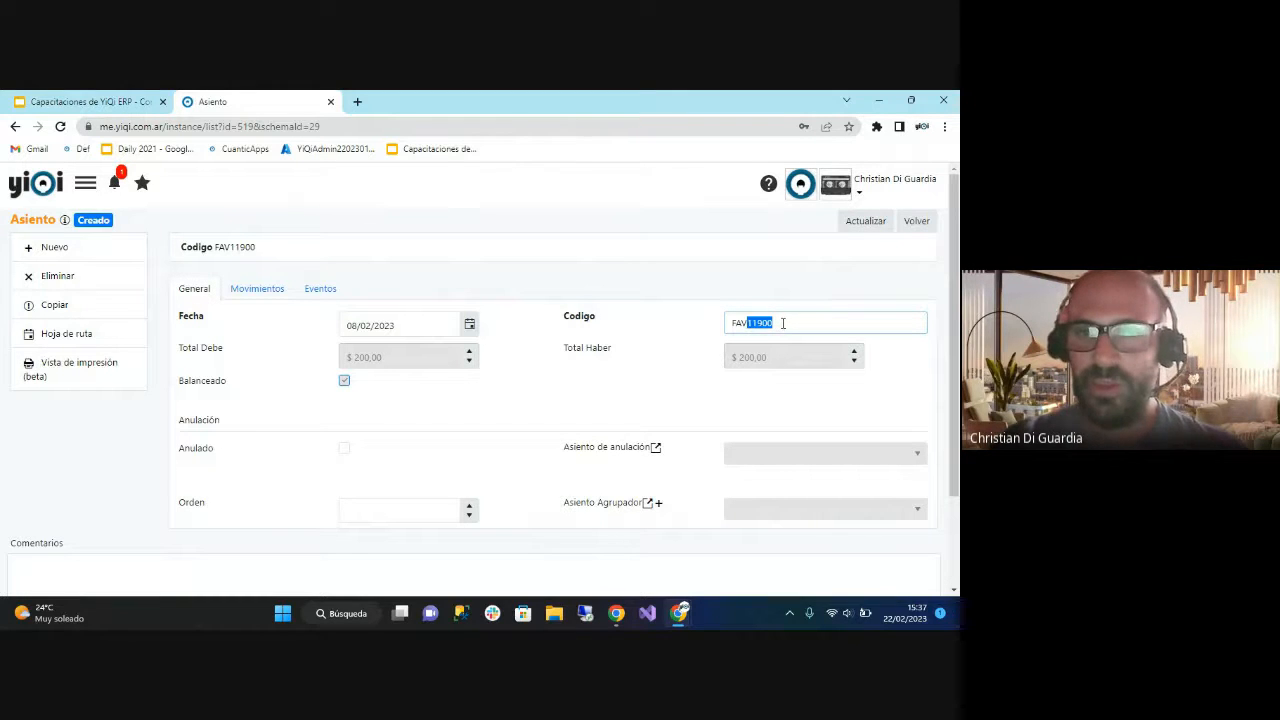
{"action": "left_click", "coordinate": [504, 362]}
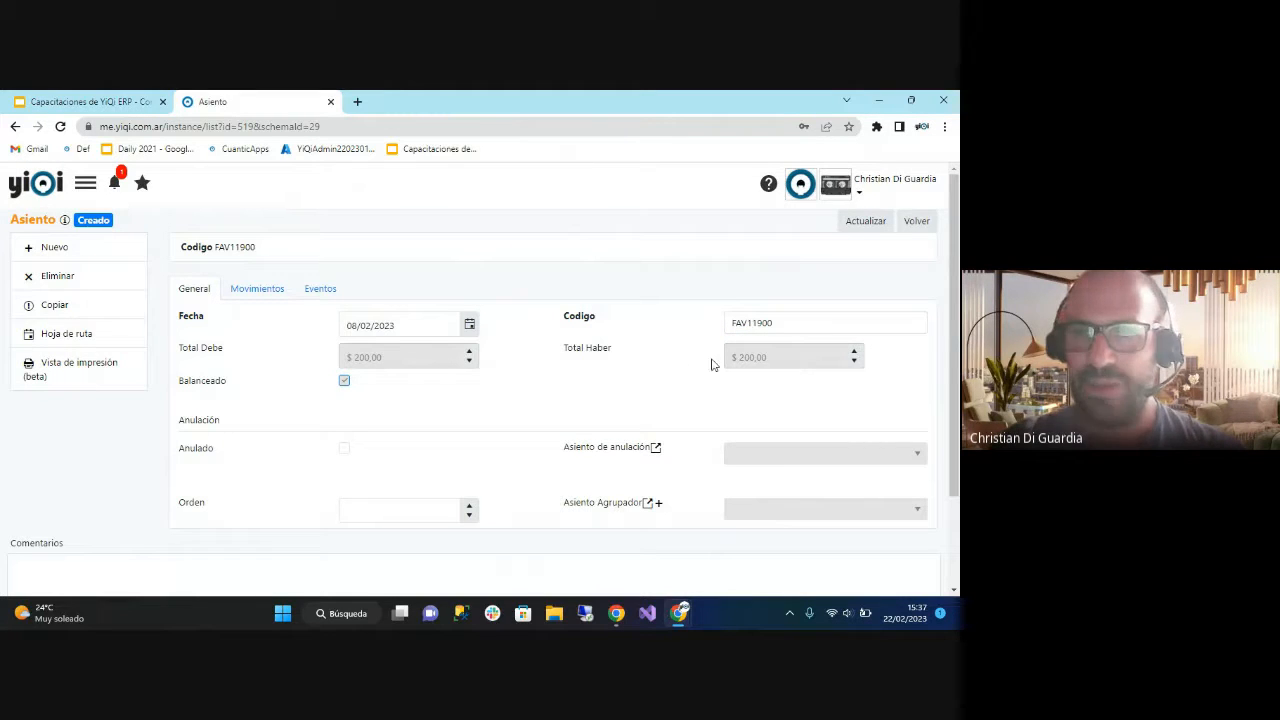
{"action": "left_click", "coordinate": [250, 289]}
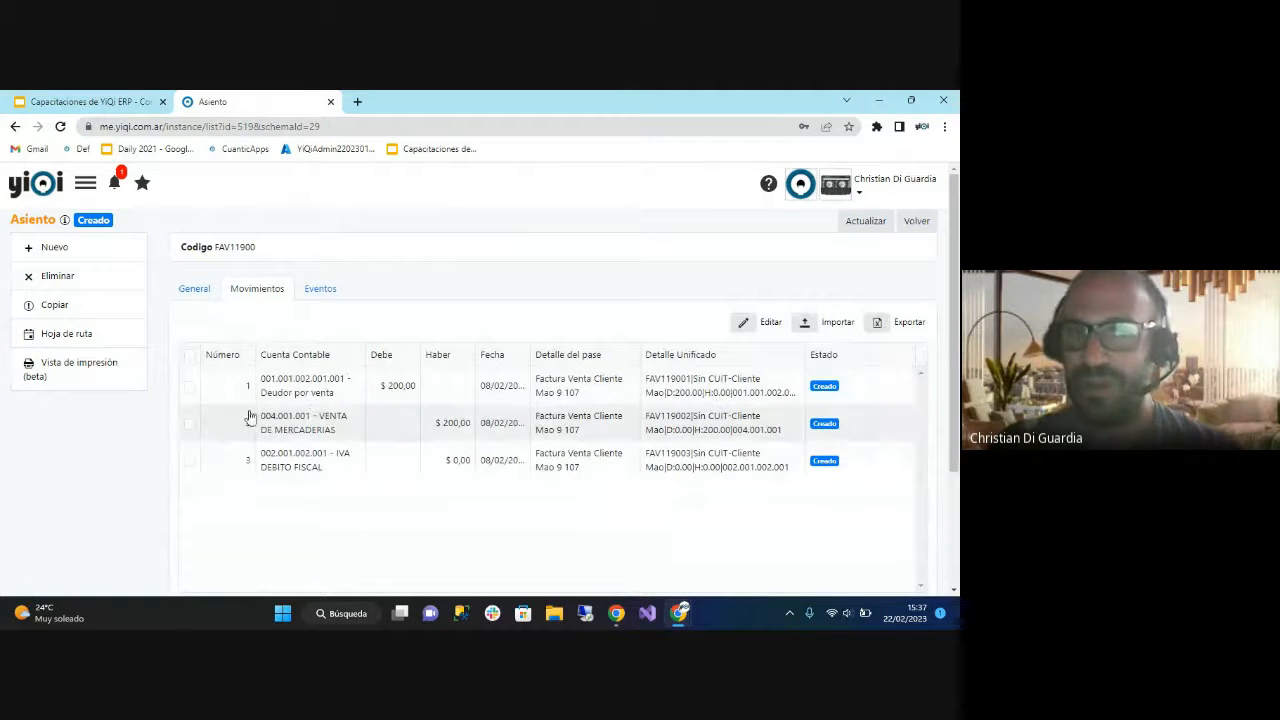
{"action": "left_click", "coordinate": [194, 288]}
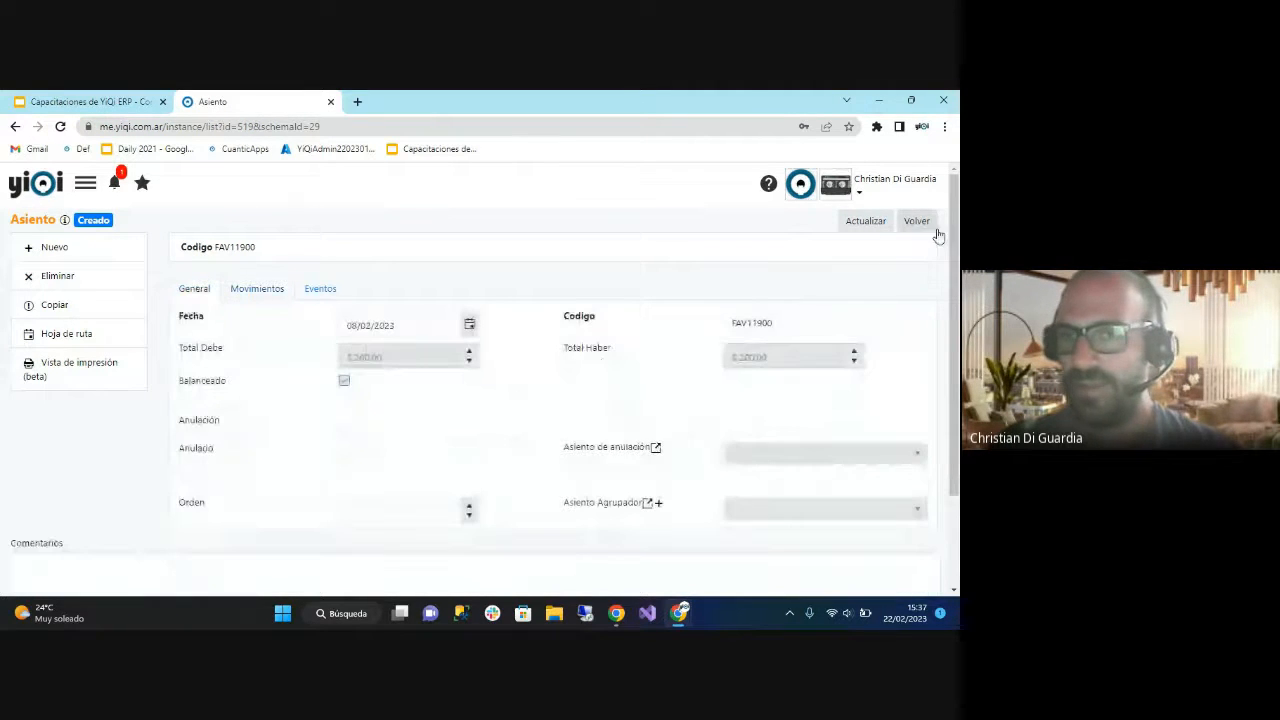
{"action": "left_click", "coordinate": [925, 223]}
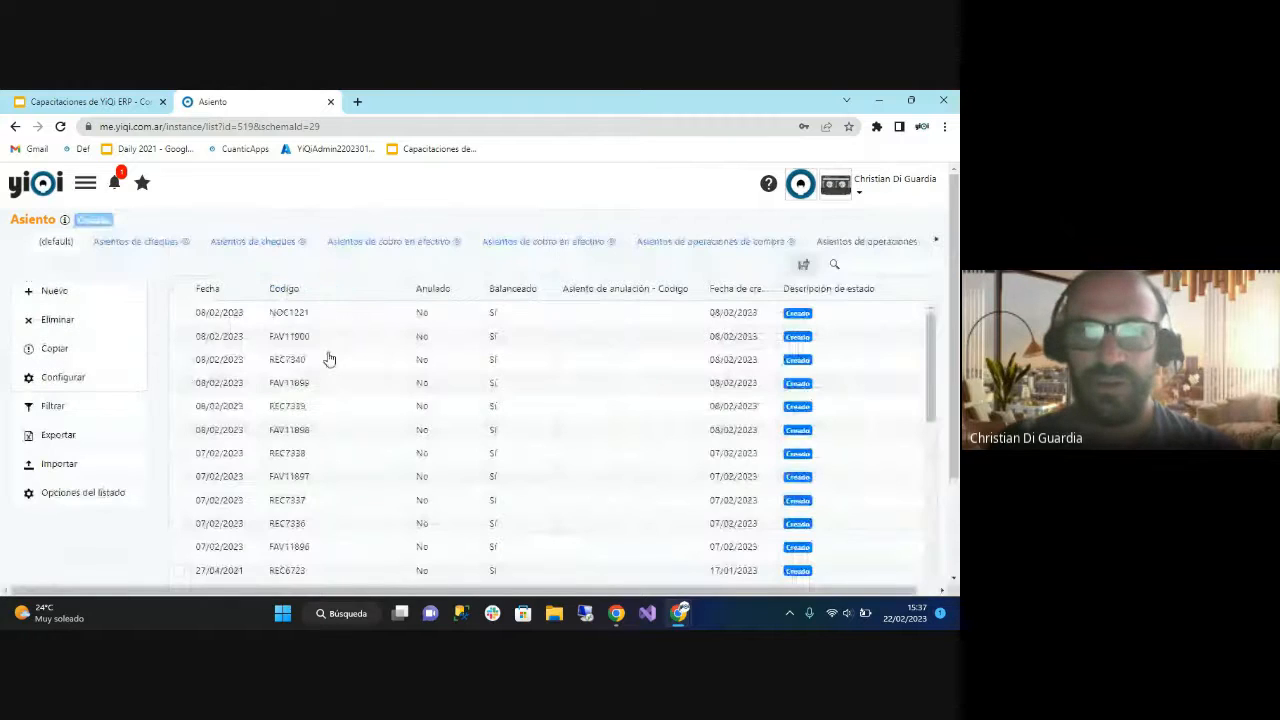
Create a new accounting entry dated 22/02/2023 with the code MANUAL1.
{"action": "left_click", "coordinate": [55, 292]}
{"action": "left_click", "coordinate": [541, 320]}
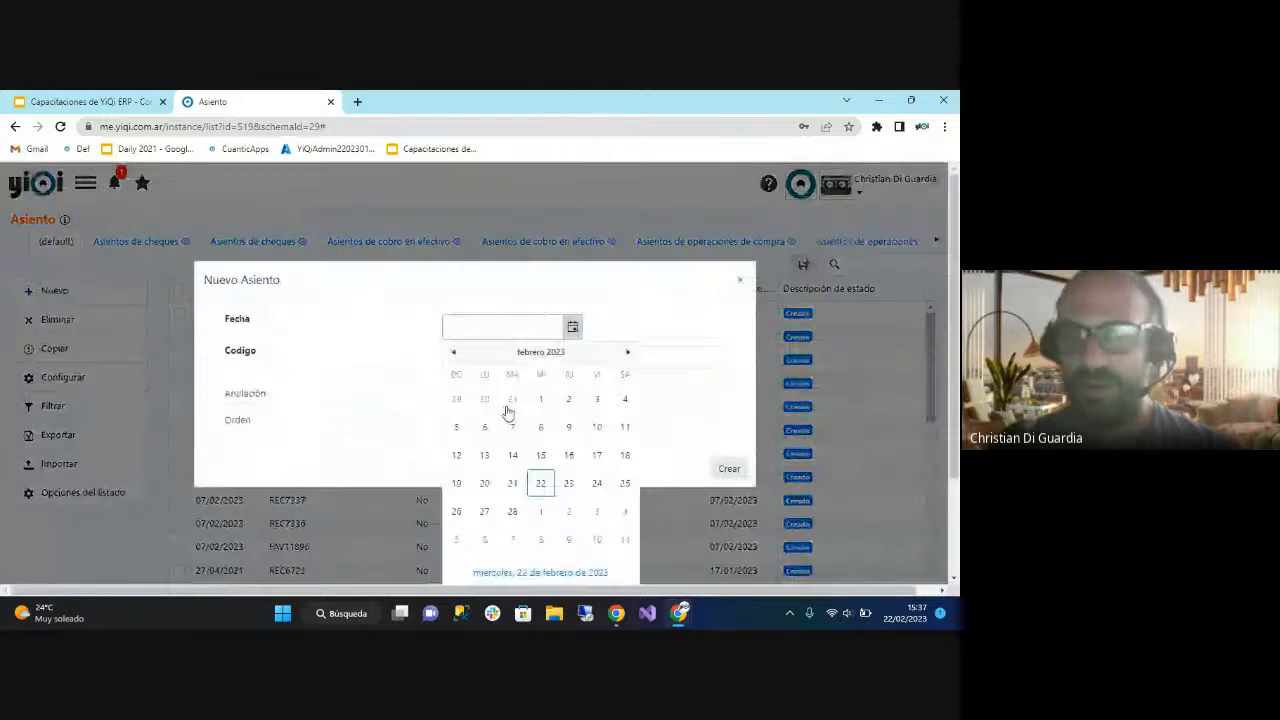
{"action": "left_click", "coordinate": [540, 482]}
{"action": "left_click", "coordinate": [496, 367]}
{"action": "type", "text": "MN"}
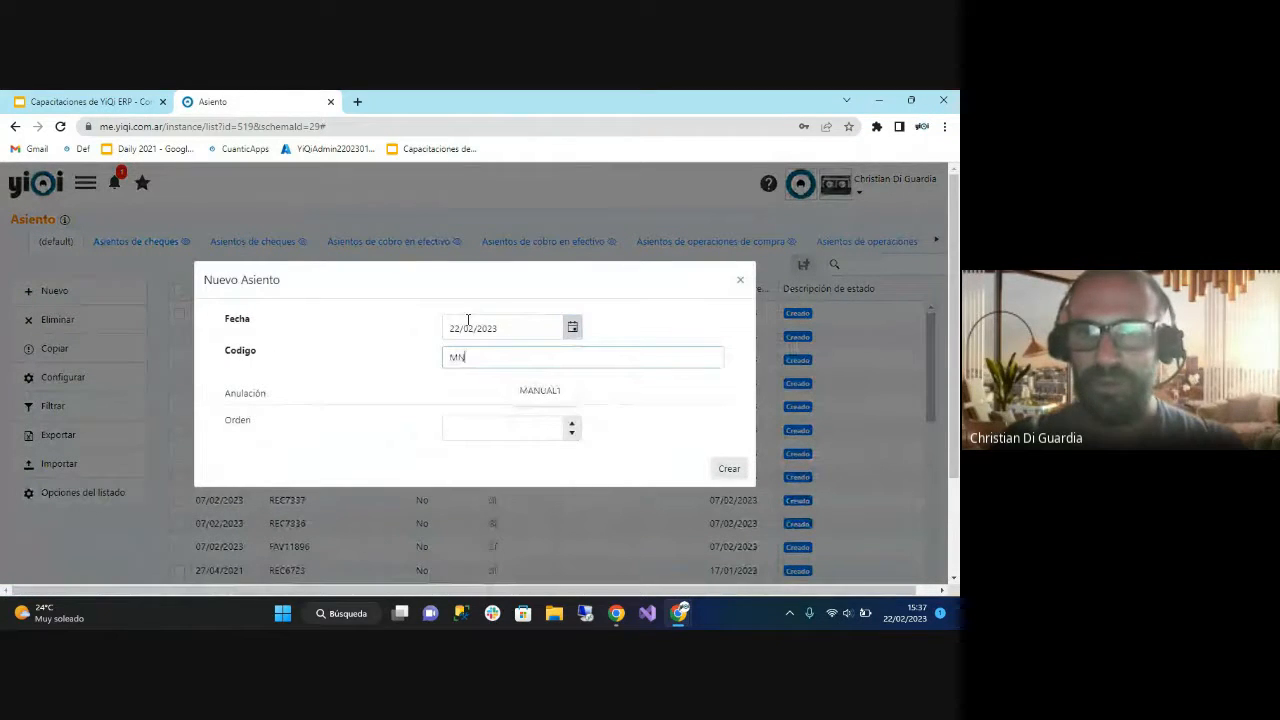
{"action": "key", "text": "BackSpace"}
{"action": "type", "text": "ANULA"}
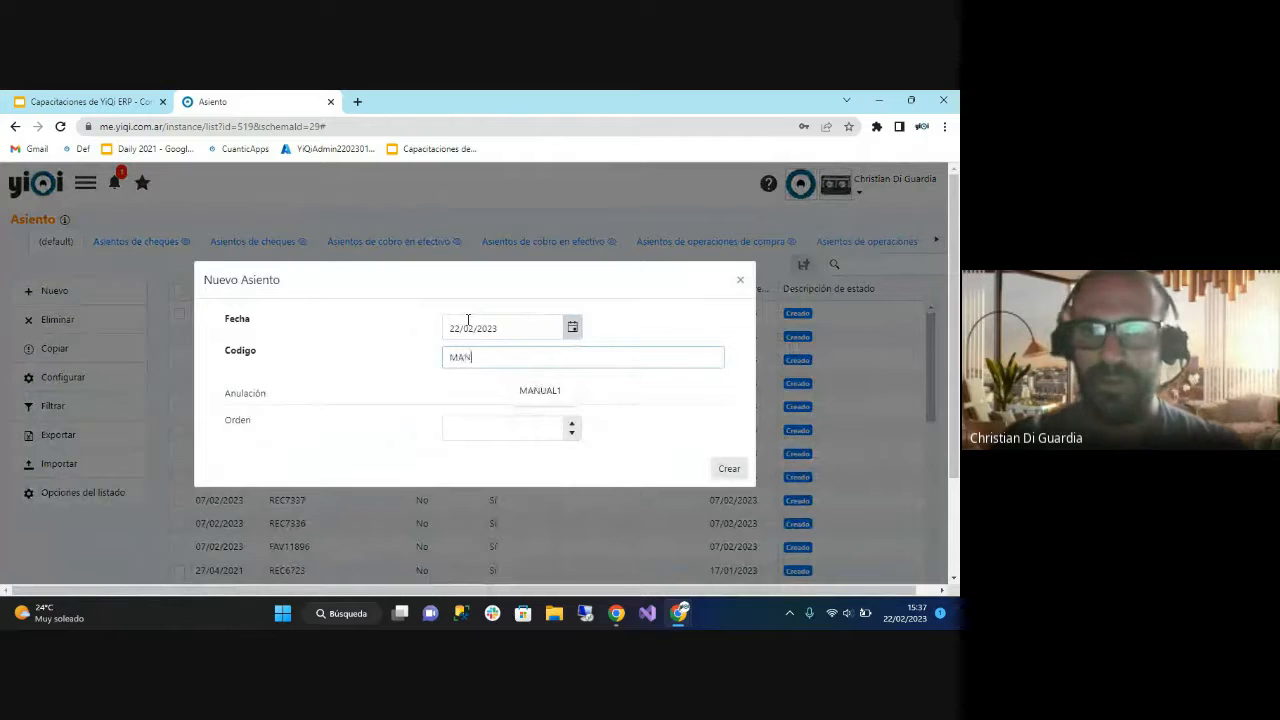
{"action": "key", "text": "BackSpace"}
{"action": "key", "text": "BackSpace"}
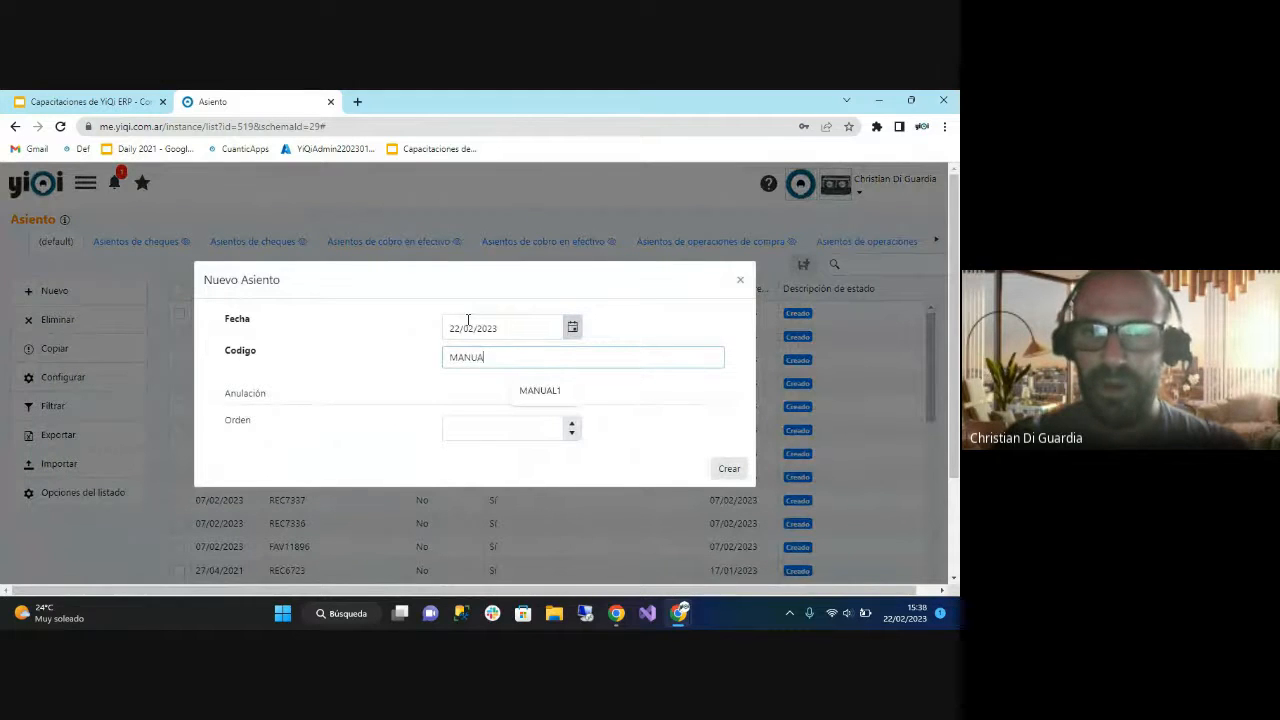
{"action": "type", "text": "AL1"}
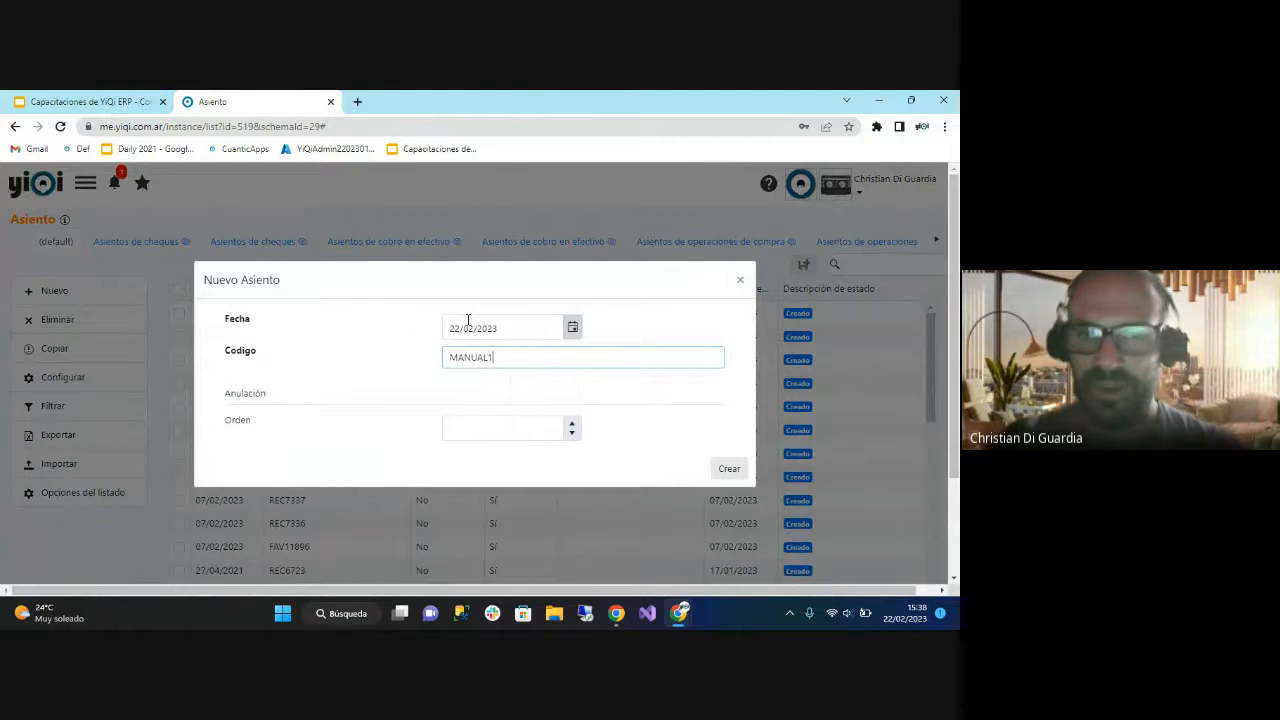
{"action": "left_click", "coordinate": [731, 469]}
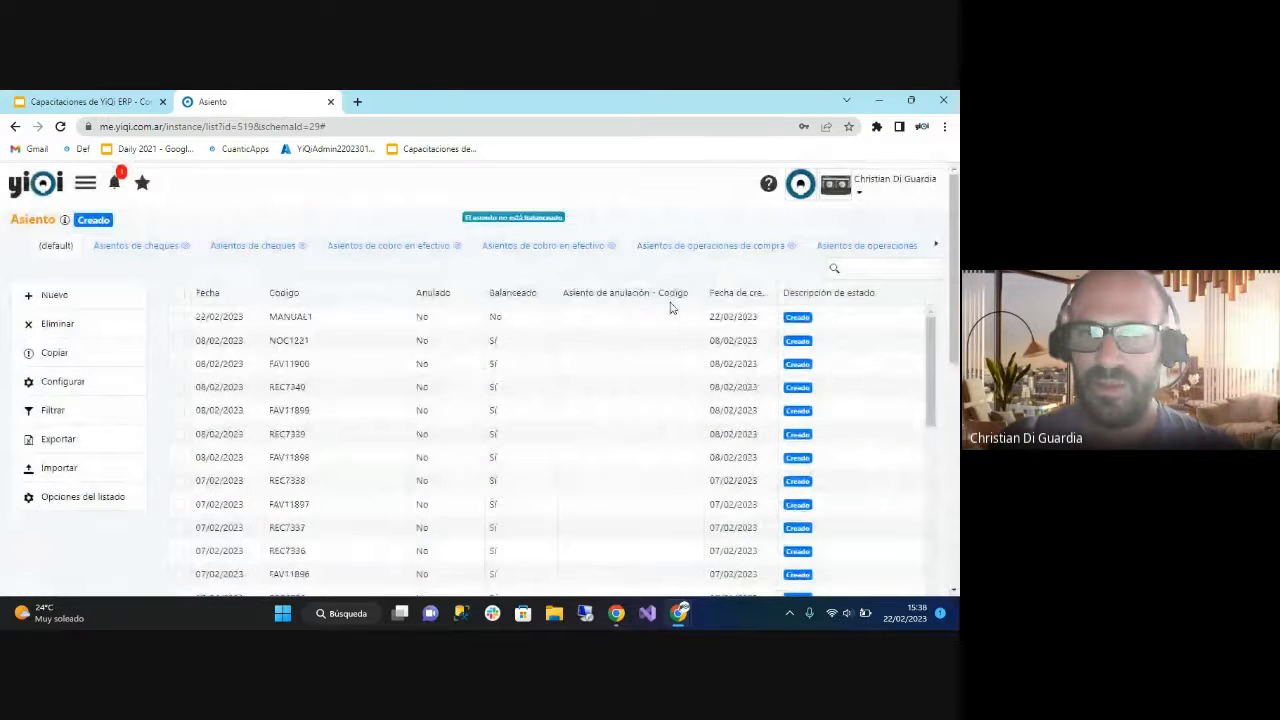
{"action": "left_click", "coordinate": [670, 312]}
Add movement 1 to entry MANUAL1 on account 001.001.001.001.001.001 - Caja Mostrador A with a debit of 100, and save it.
{"action": "left_click", "coordinate": [250, 290]}
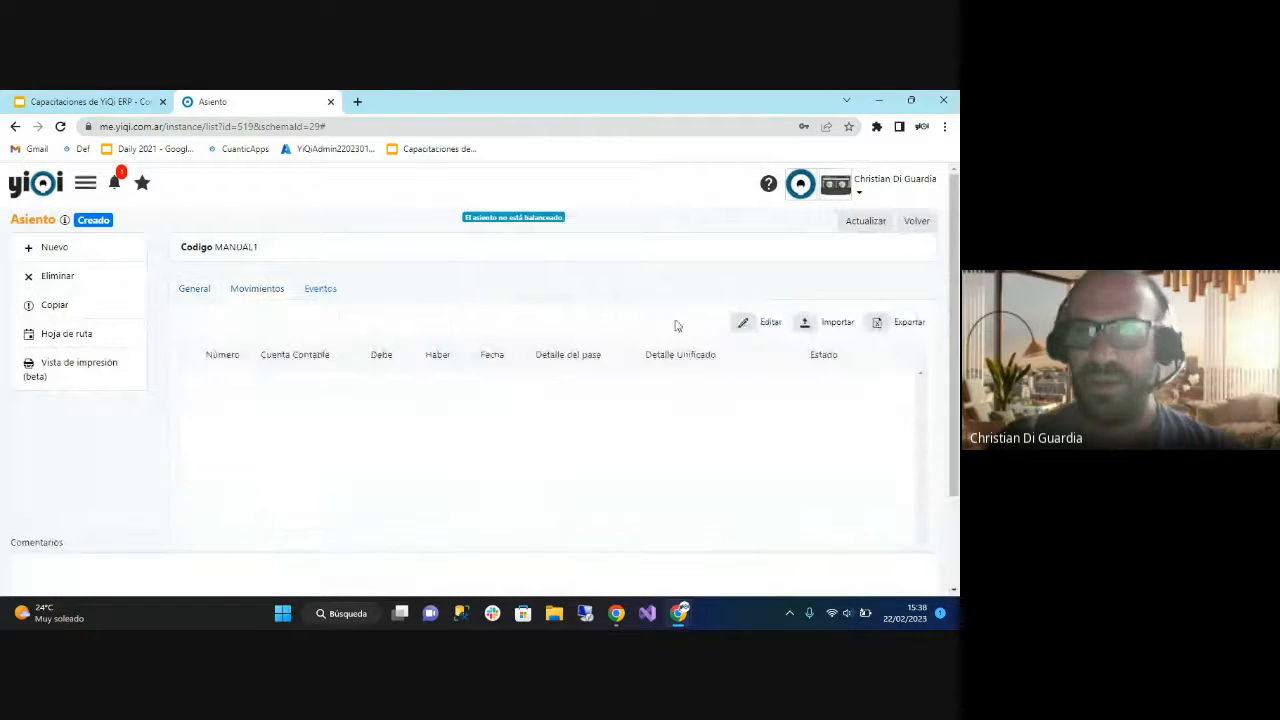
{"action": "left_click", "coordinate": [763, 323]}
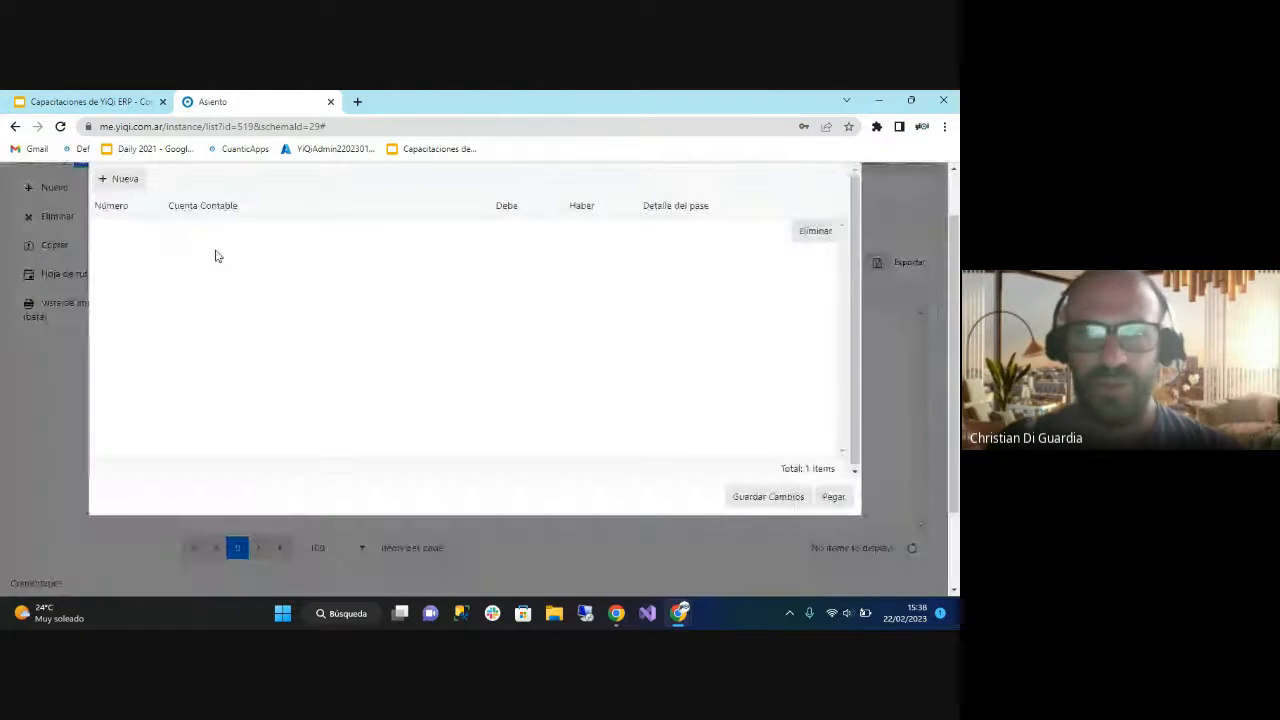
{"action": "left_click", "coordinate": [142, 233]}
{"action": "type", "text": "1"}
{"action": "left_click", "coordinate": [252, 240]}
{"action": "left_click", "coordinate": [476, 233]}
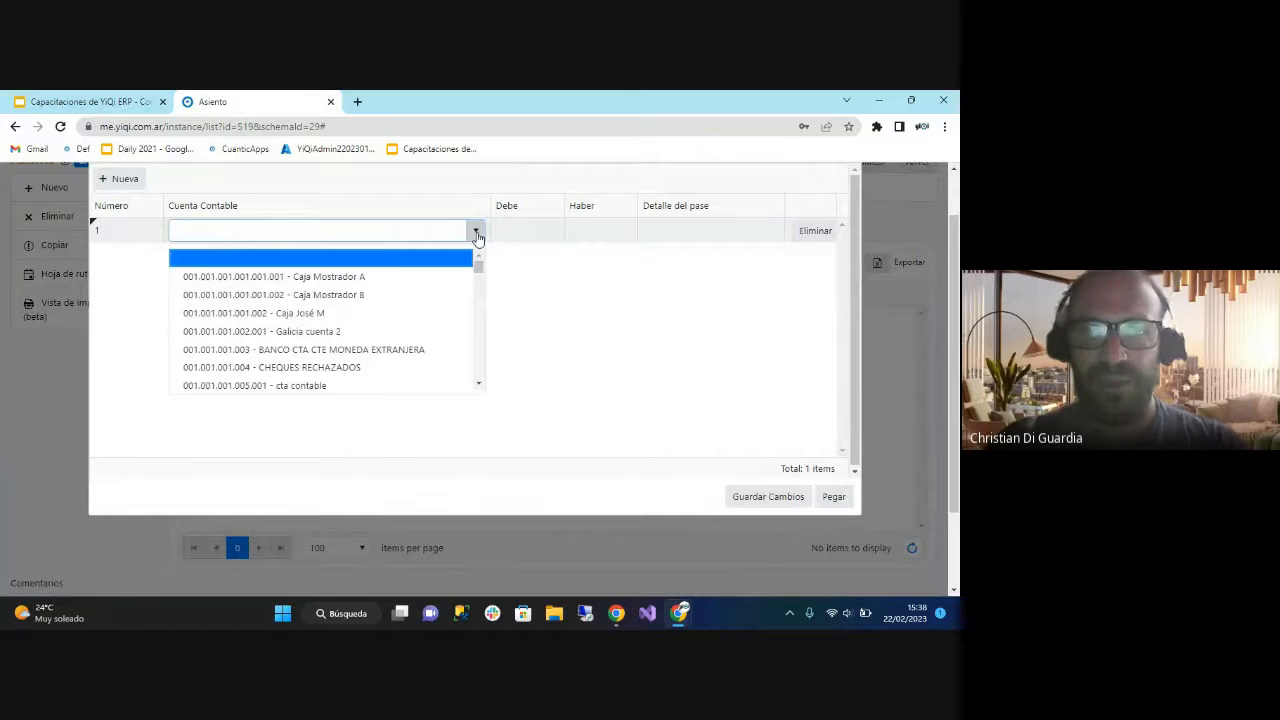
{"action": "left_click", "coordinate": [394, 277]}
{"action": "left_click", "coordinate": [526, 234]}
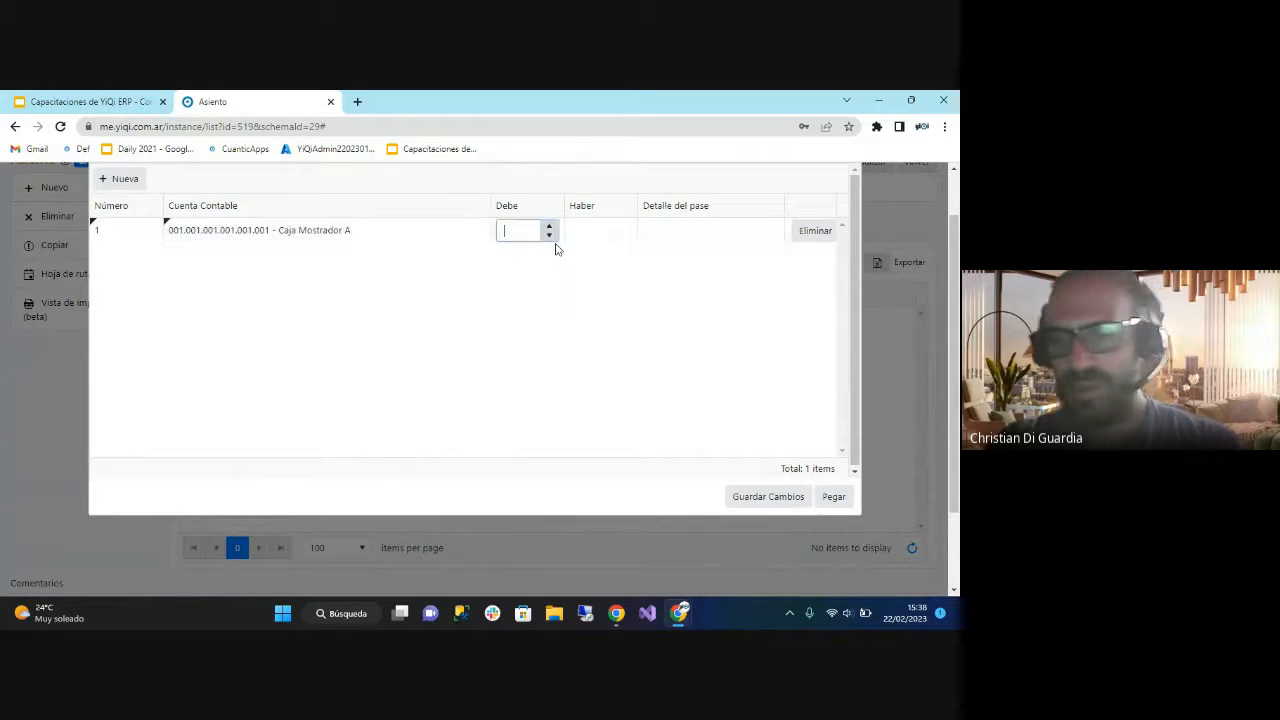
{"action": "type", "text": "100"}
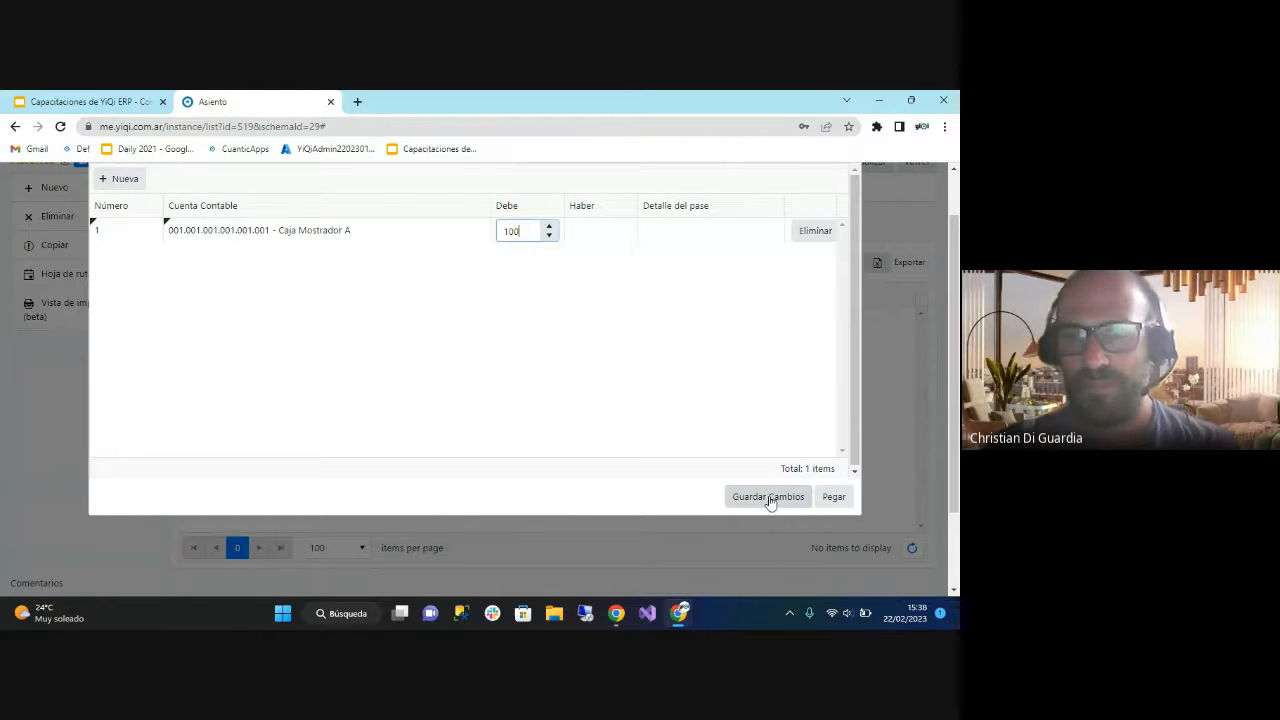
{"action": "left_click", "coordinate": [768, 497]}
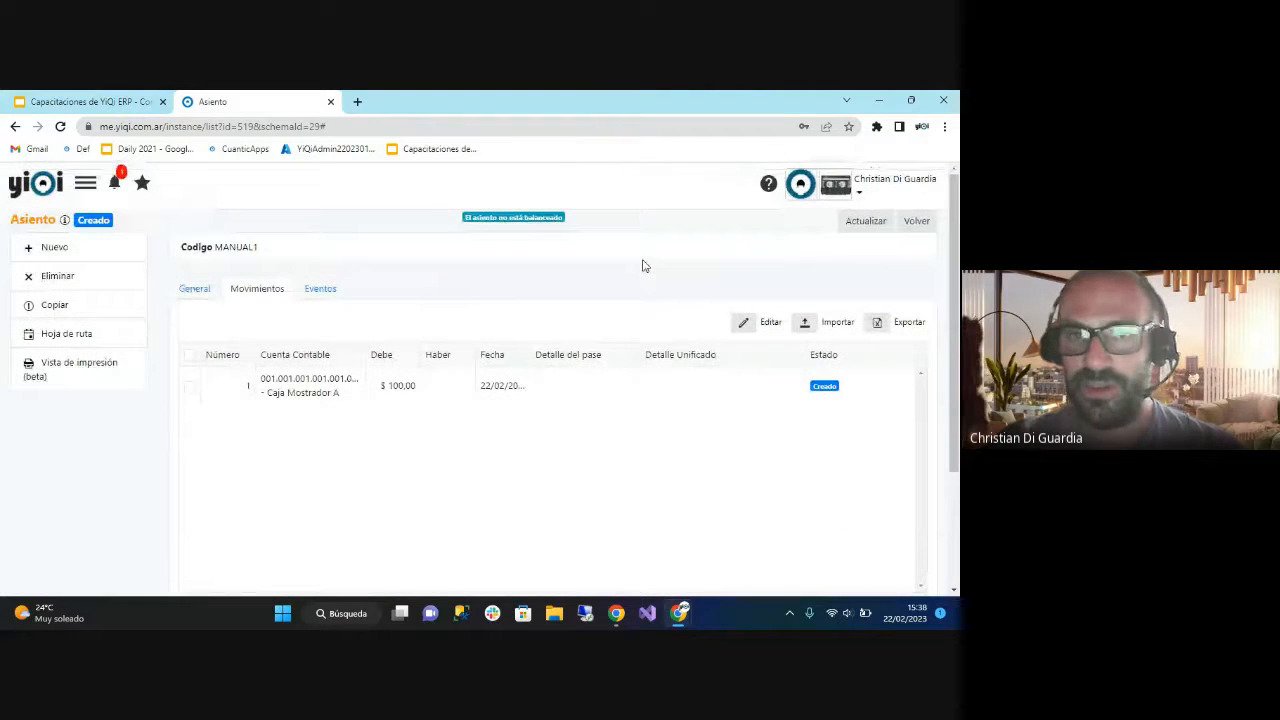
Check entry MANUAL1's balance notice and general data, refreshing the record to update its debit and credit totals.
{"action": "left_click_drag", "start_coordinate": [466, 220], "coordinate": [556, 218]}
{"action": "left_click", "coordinate": [589, 219]}
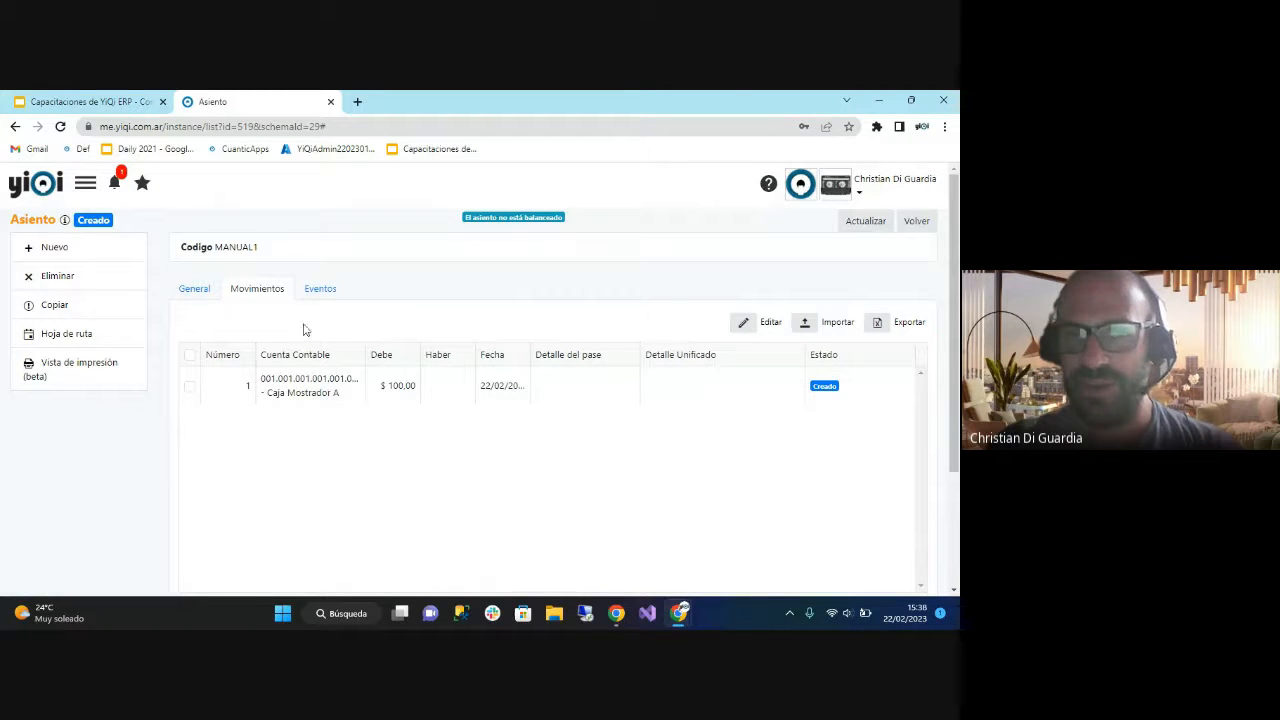
{"action": "left_click", "coordinate": [192, 289]}
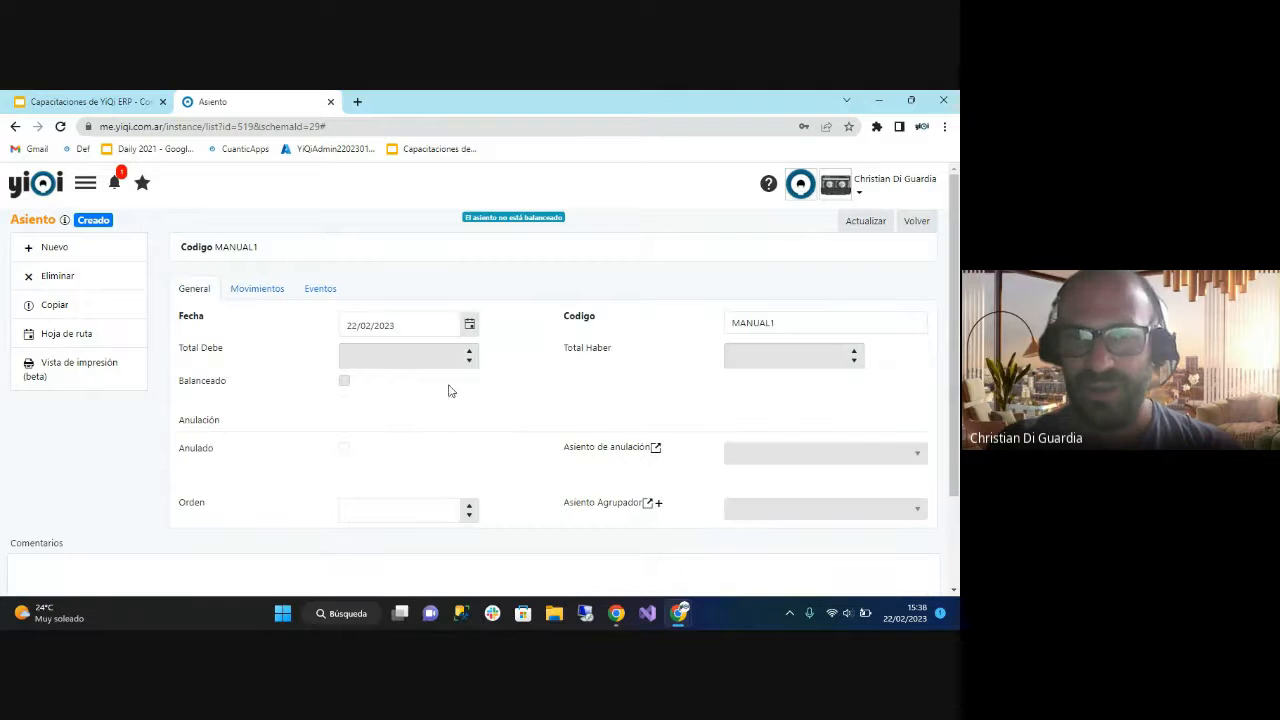
{"action": "left_click", "coordinate": [866, 221]}
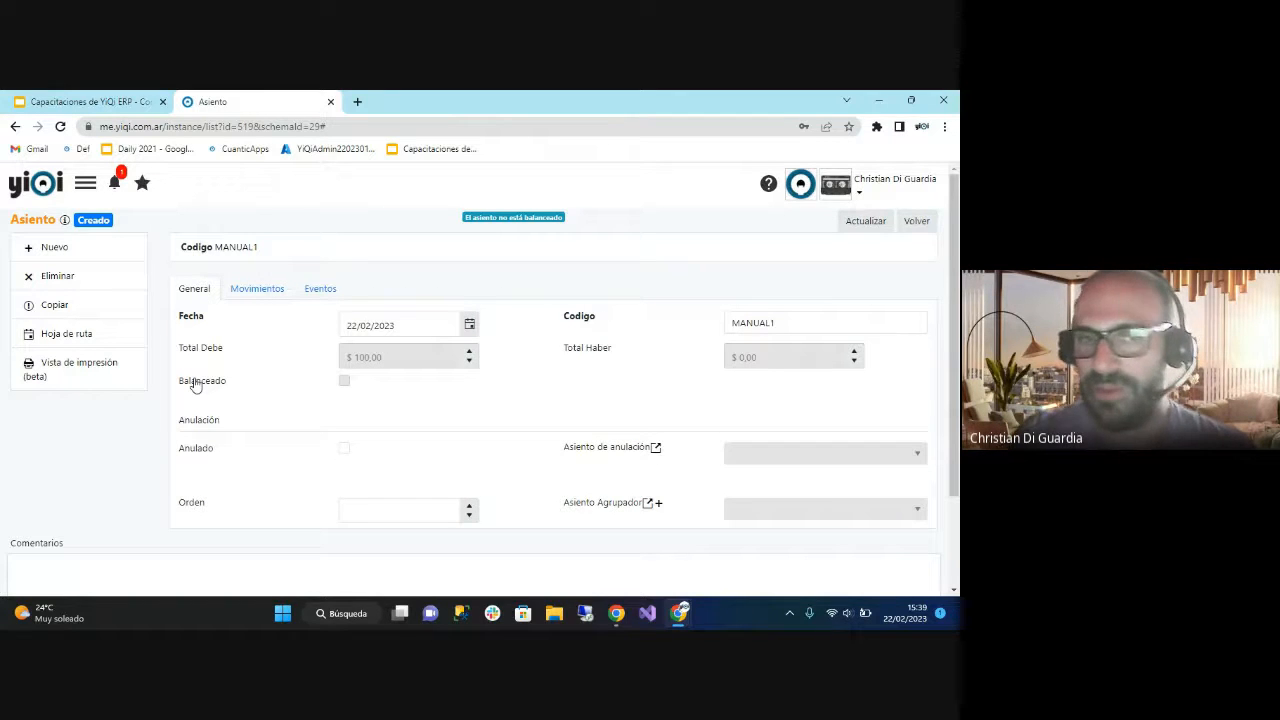
Add movement 2 on account 001.001.002.0001.01 - Deudores por ventas with a credit of 100, save it and refresh the entry.
{"action": "left_click", "coordinate": [267, 288]}
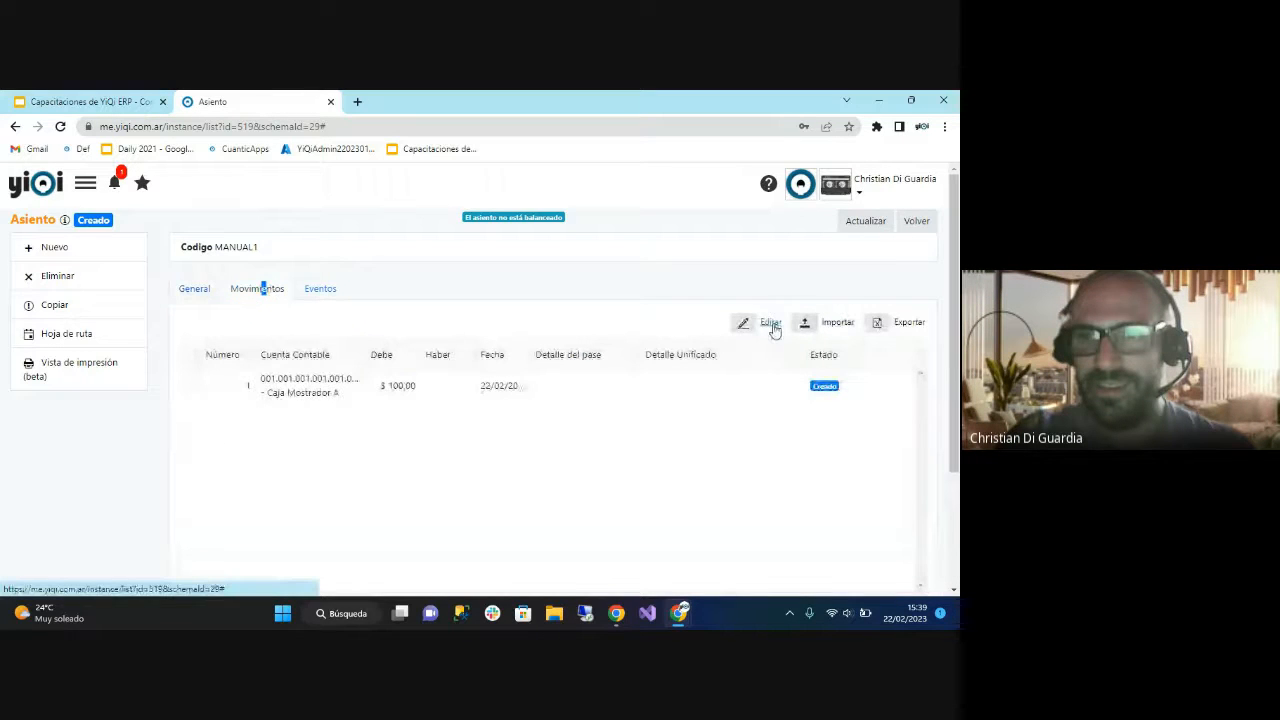
{"action": "left_click", "coordinate": [770, 322]}
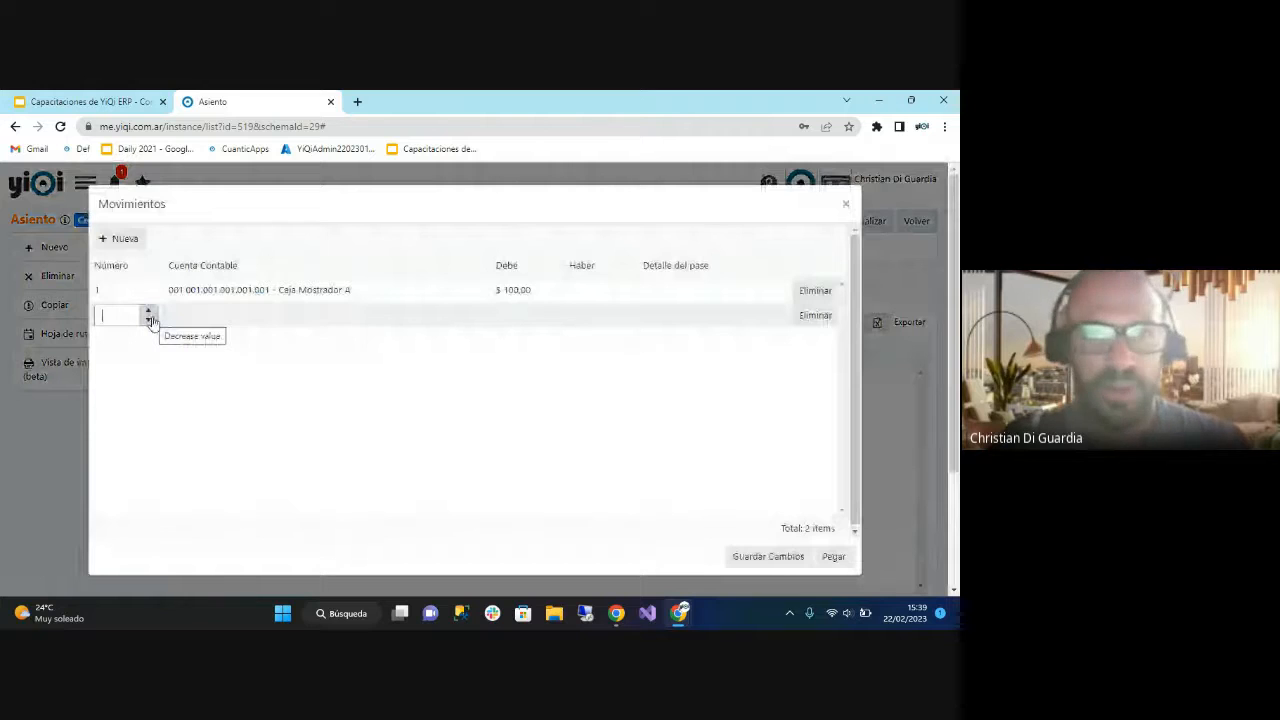
{"action": "type", "text": "2"}
{"action": "left_click", "coordinate": [420, 317]}
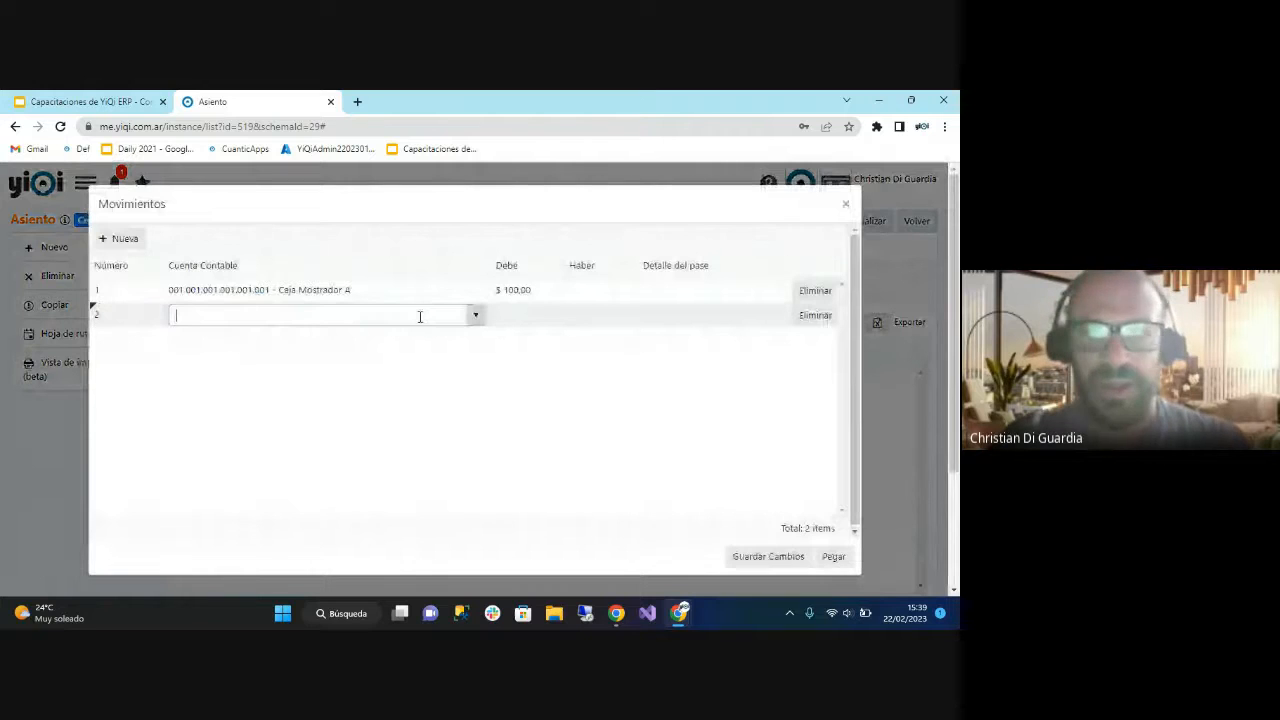
{"action": "type", "text": "VENT"}
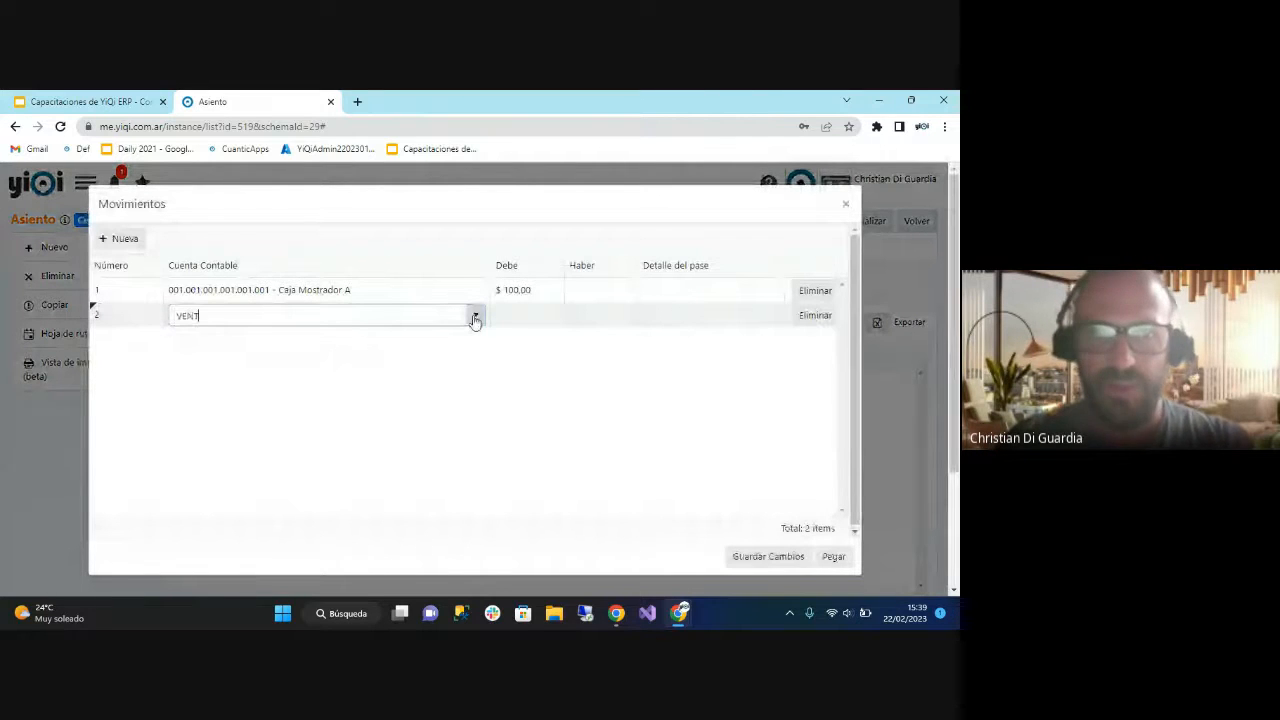
{"action": "type", "text": "AS"}
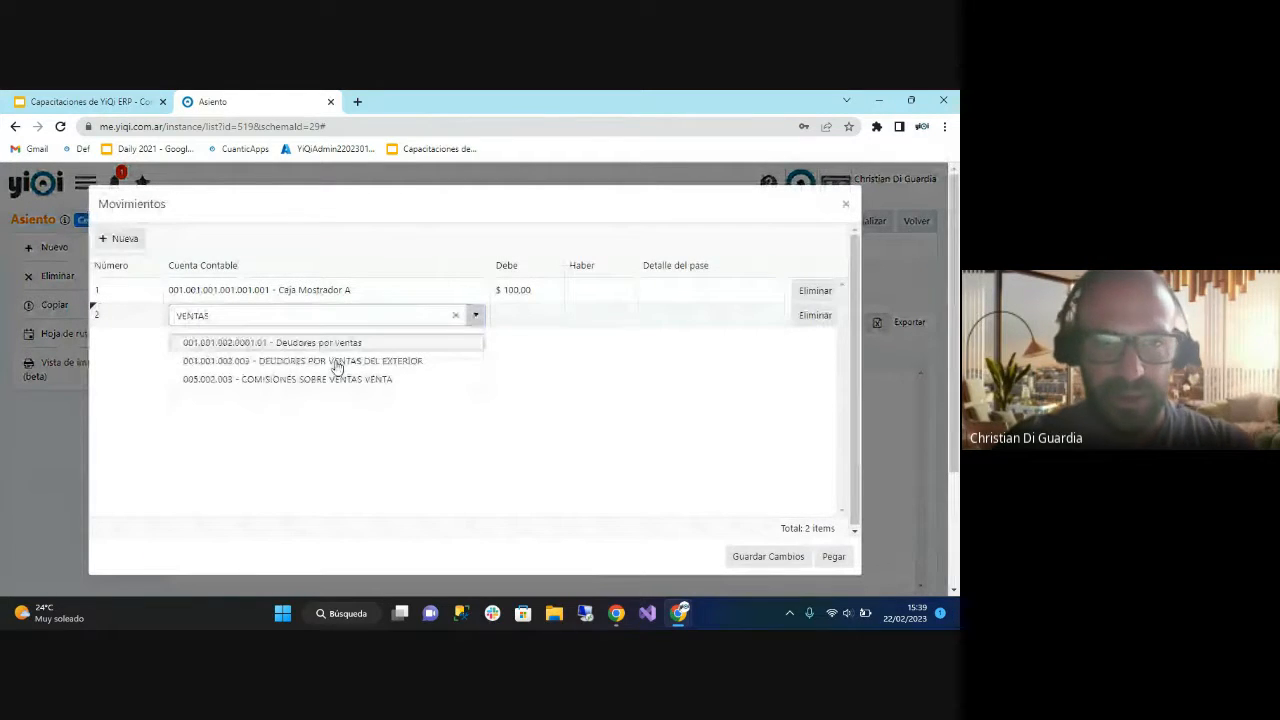
{"action": "left_click", "coordinate": [330, 342]}
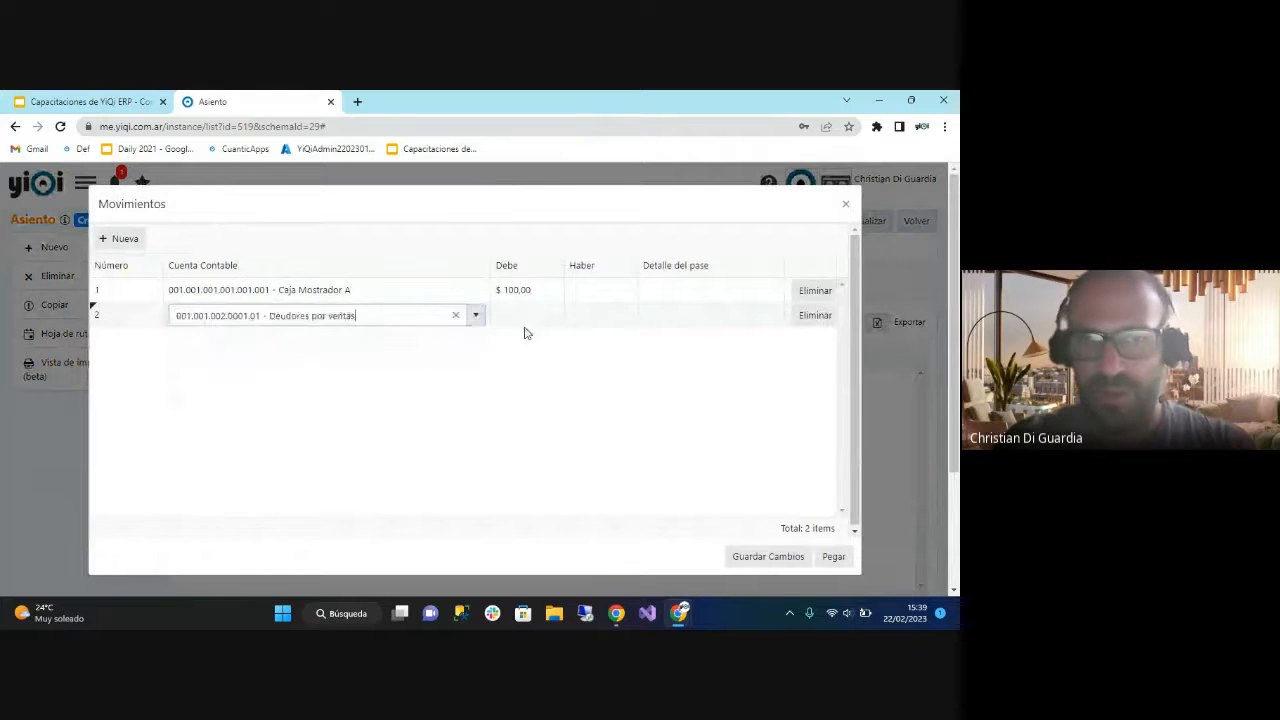
{"action": "left_click", "coordinate": [600, 315]}
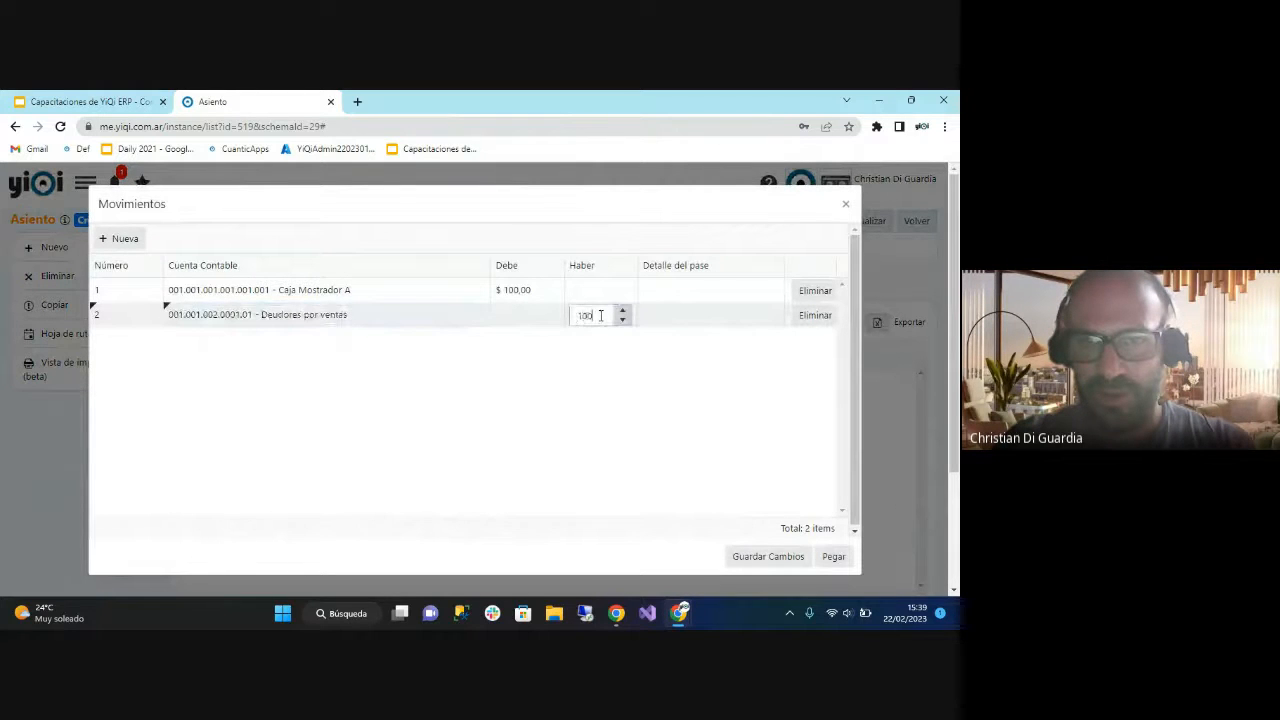
{"action": "left_click", "coordinate": [771, 558]}
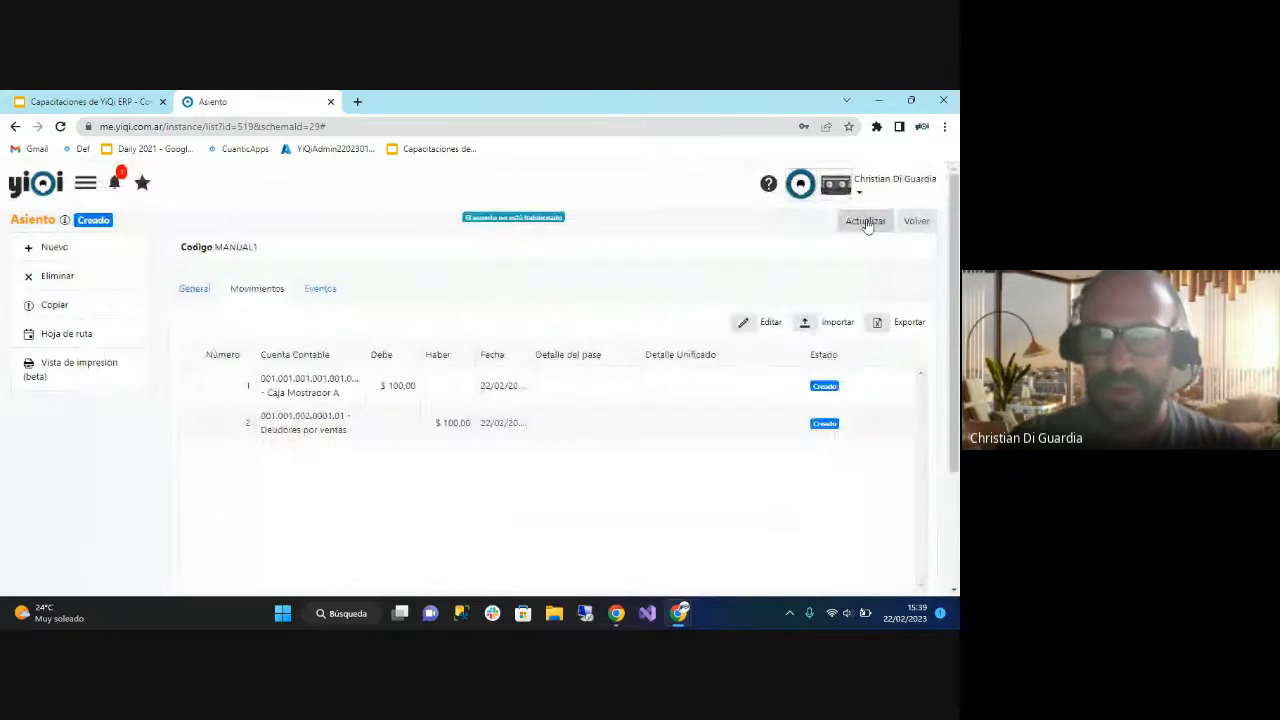
{"action": "left_click", "coordinate": [866, 223]}
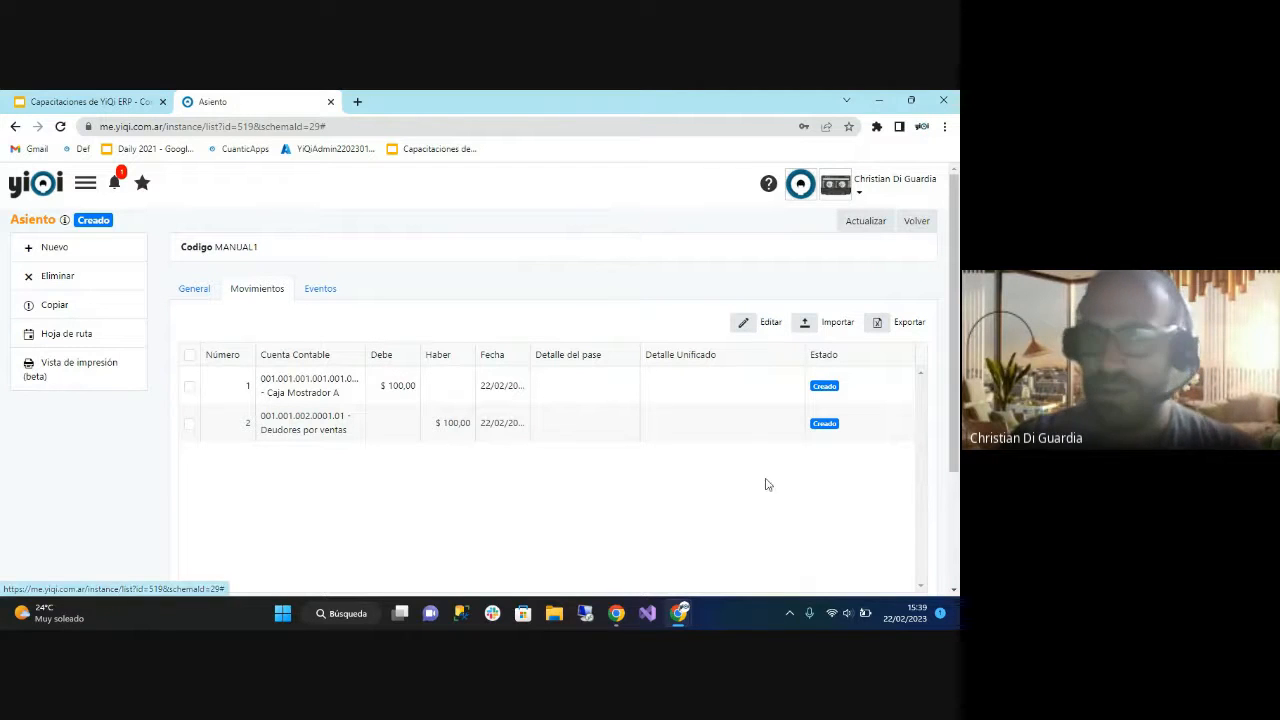
Review entry MANUAL1's movements in the editor without changing them, and open the Excel import for movements.
{"action": "left_click", "coordinate": [766, 325]}
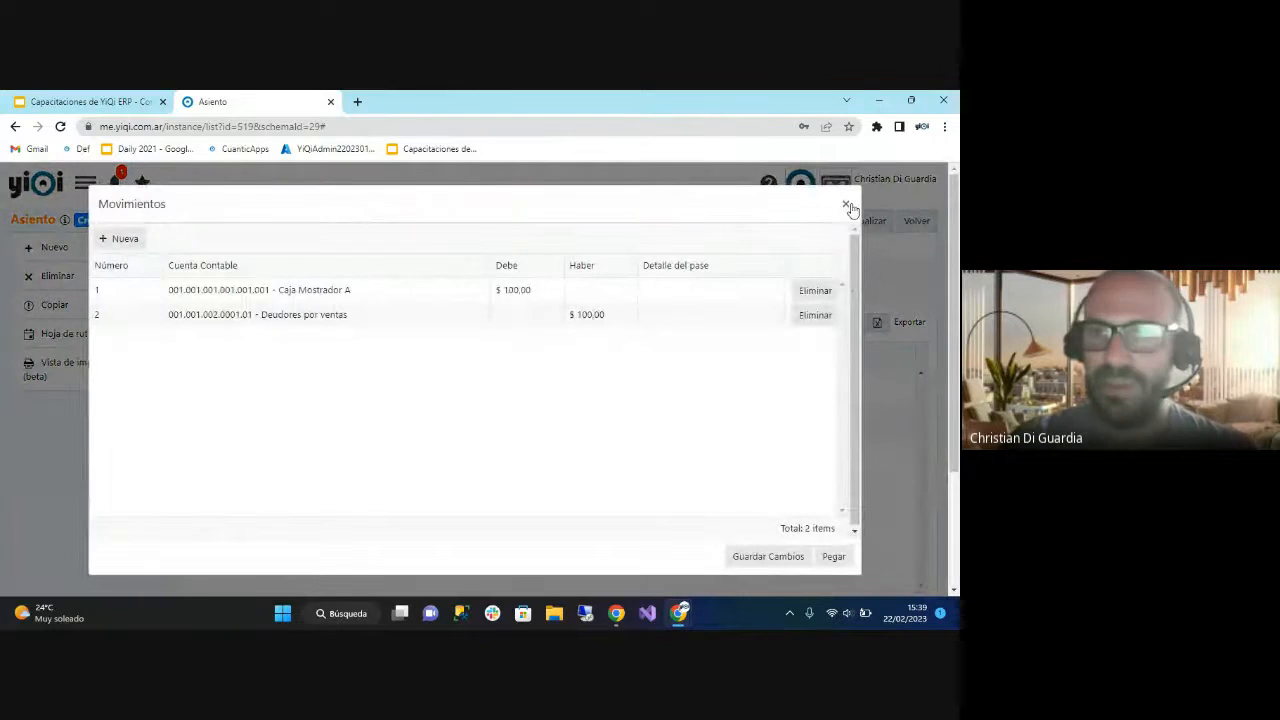
{"action": "left_click", "coordinate": [845, 204]}
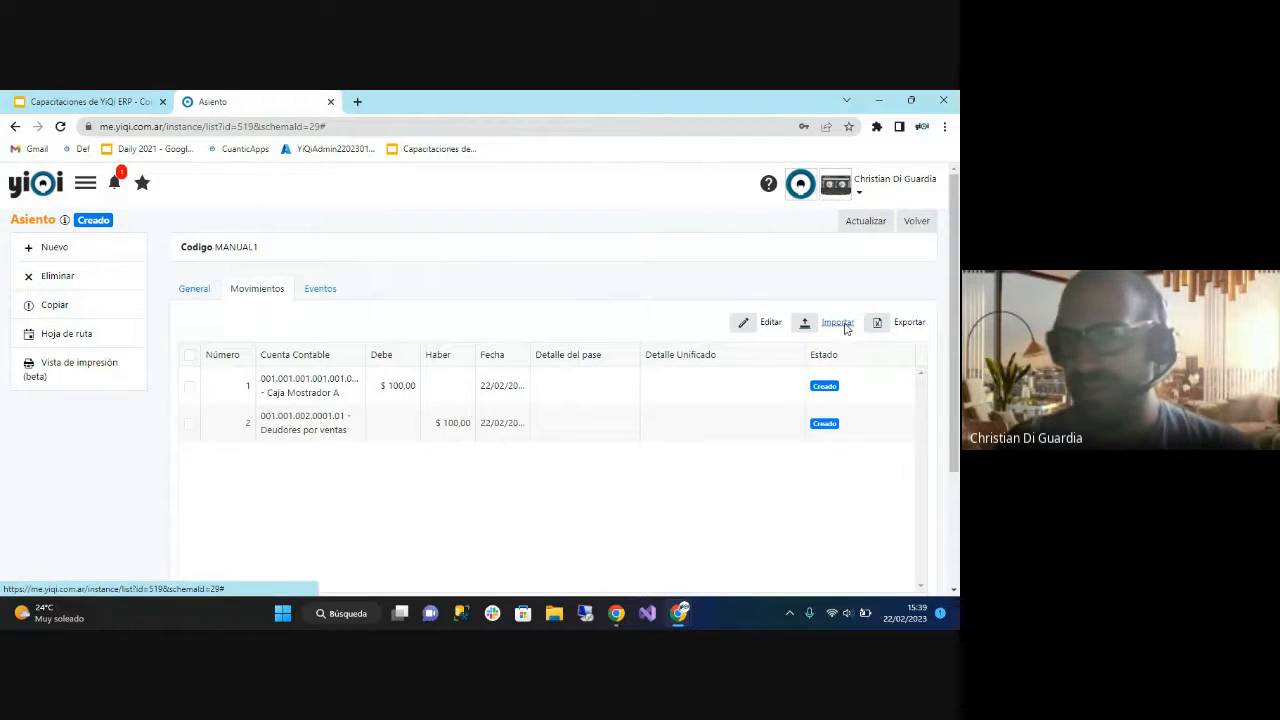
{"action": "left_click", "coordinate": [843, 325]}
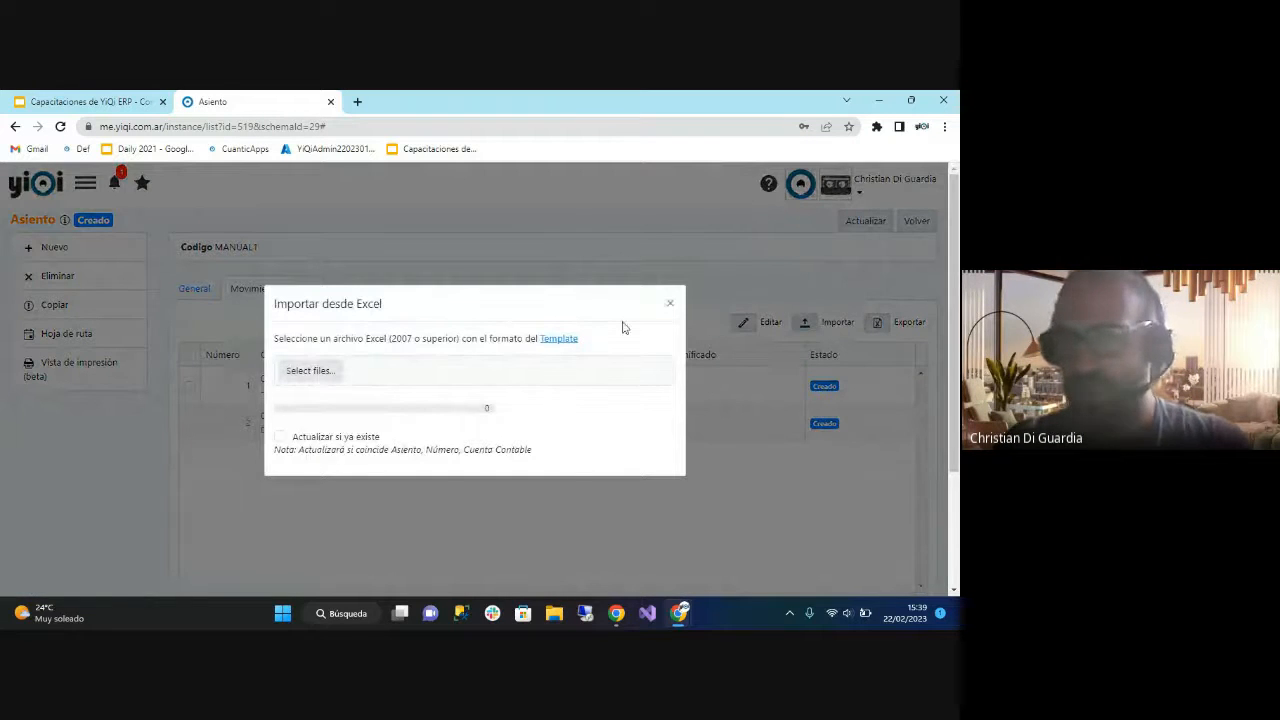
Close the Excel import without importing, and switch to the Google Slides presentation to show the slide Relación Gestión / Contabilidad.
{"action": "left_click", "coordinate": [673, 302]}
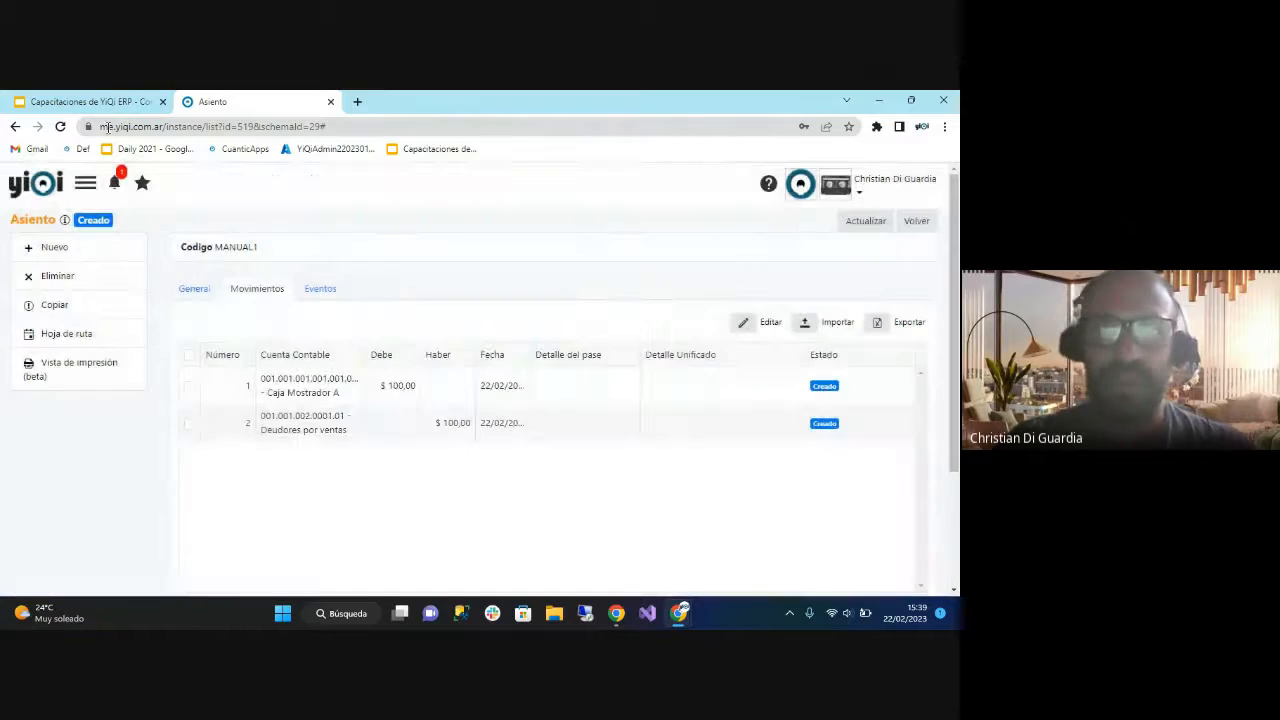
{"action": "left_click", "coordinate": [95, 102]}
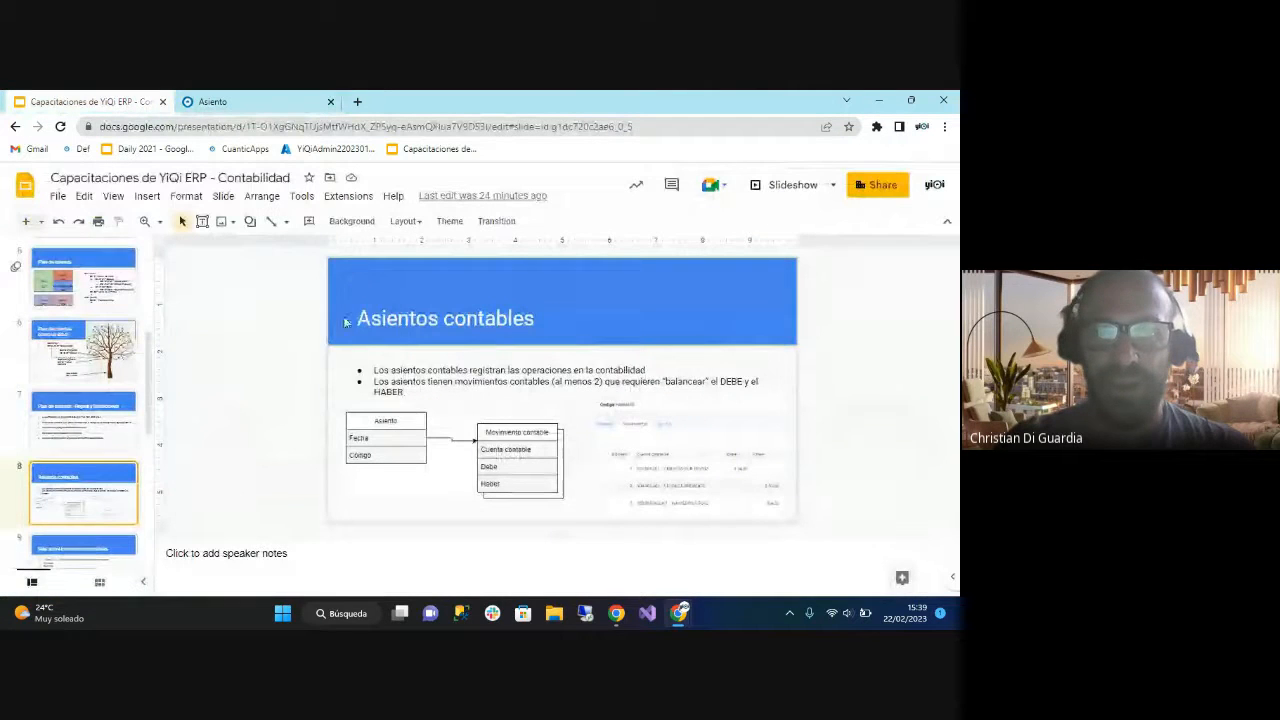
{"action": "scroll", "coordinate": [100, 470], "scroll_direction": "down", "scroll_amount": 2}
{"action": "left_click", "coordinate": [84, 430]}
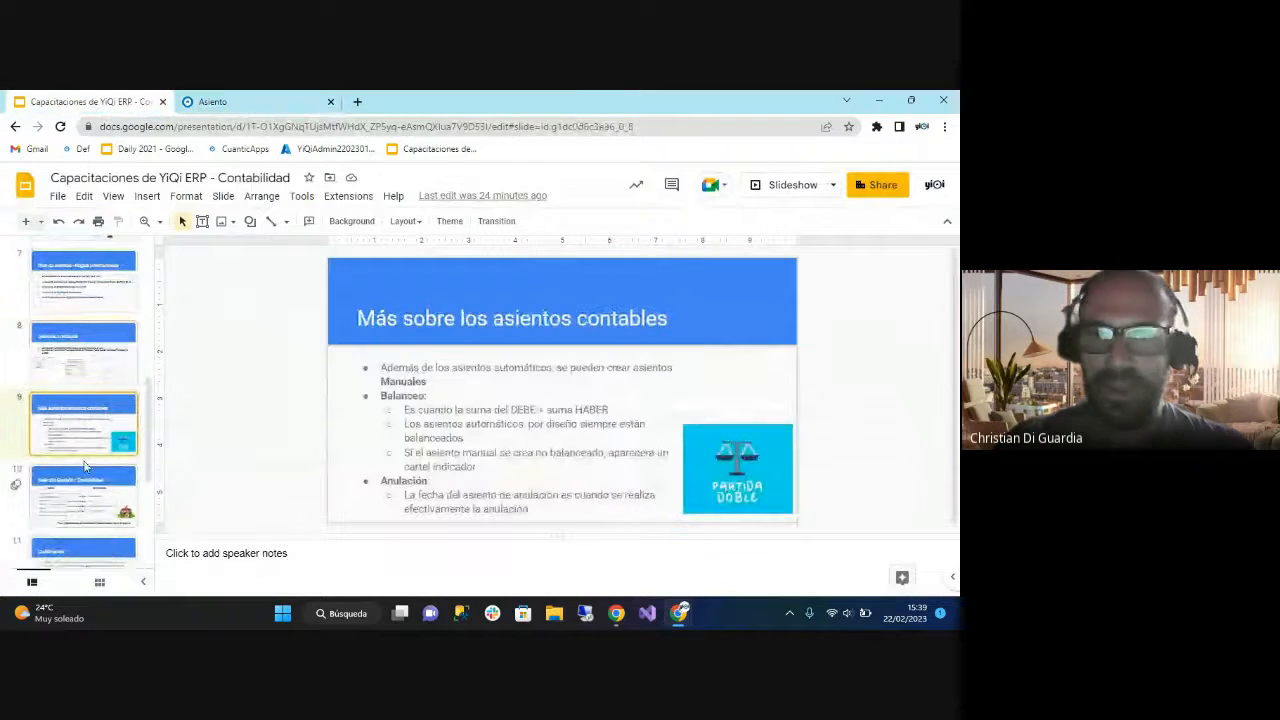
{"action": "scroll", "coordinate": [84, 462], "scroll_direction": "down", "scroll_amount": 1}
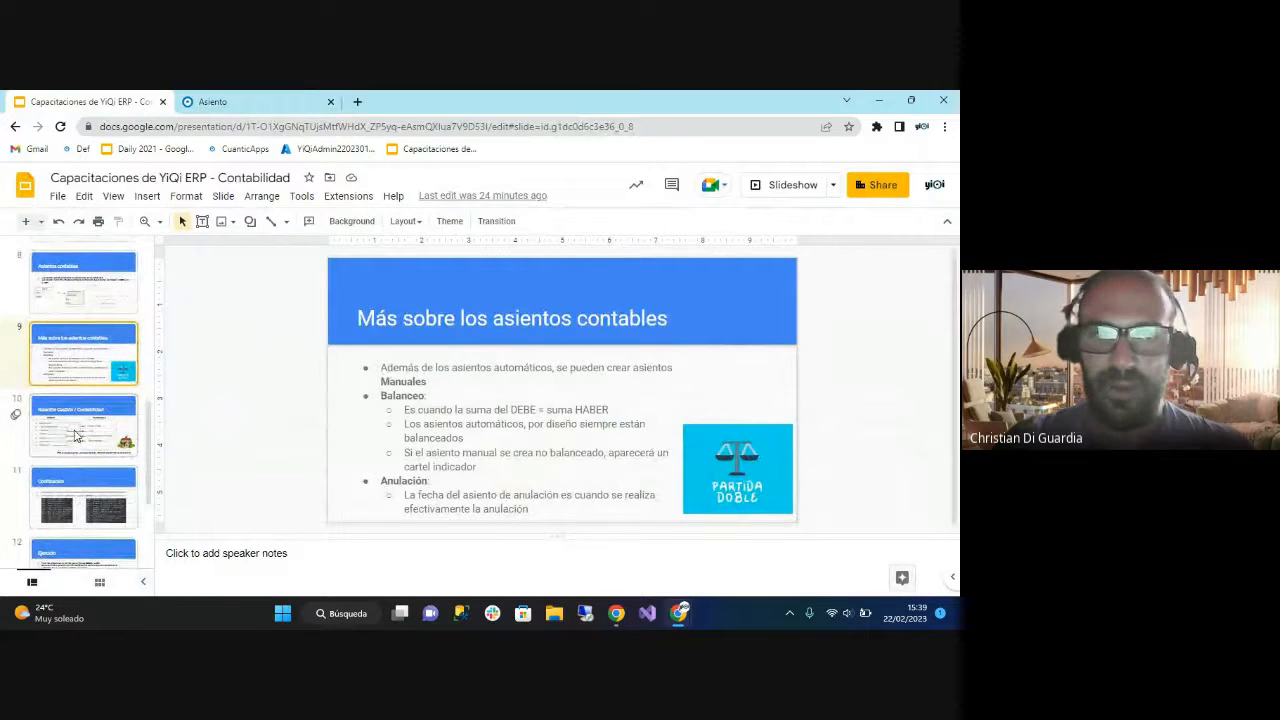
{"action": "left_click", "coordinate": [79, 430]}
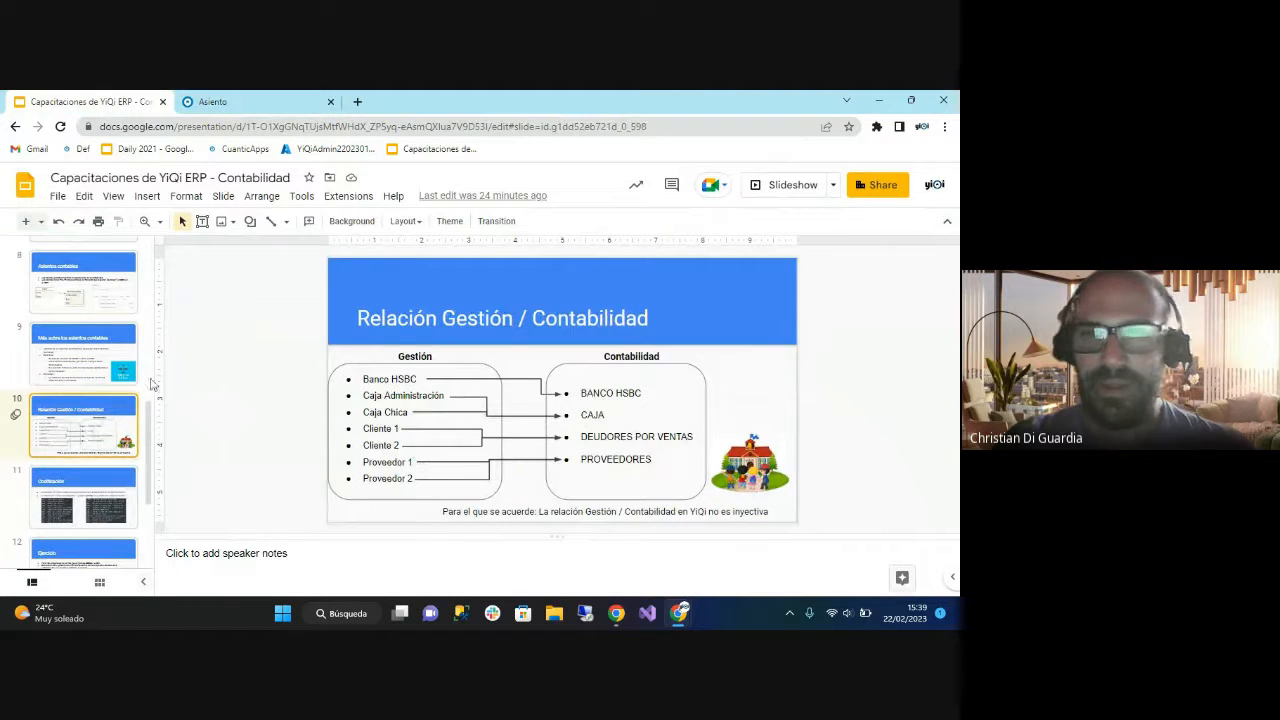
Switch back to YiQi ERP and open the Caja list from Finanzas in a separate browser tab.
{"action": "left_click", "coordinate": [279, 106]}
{"action": "left_click", "coordinate": [85, 182]}
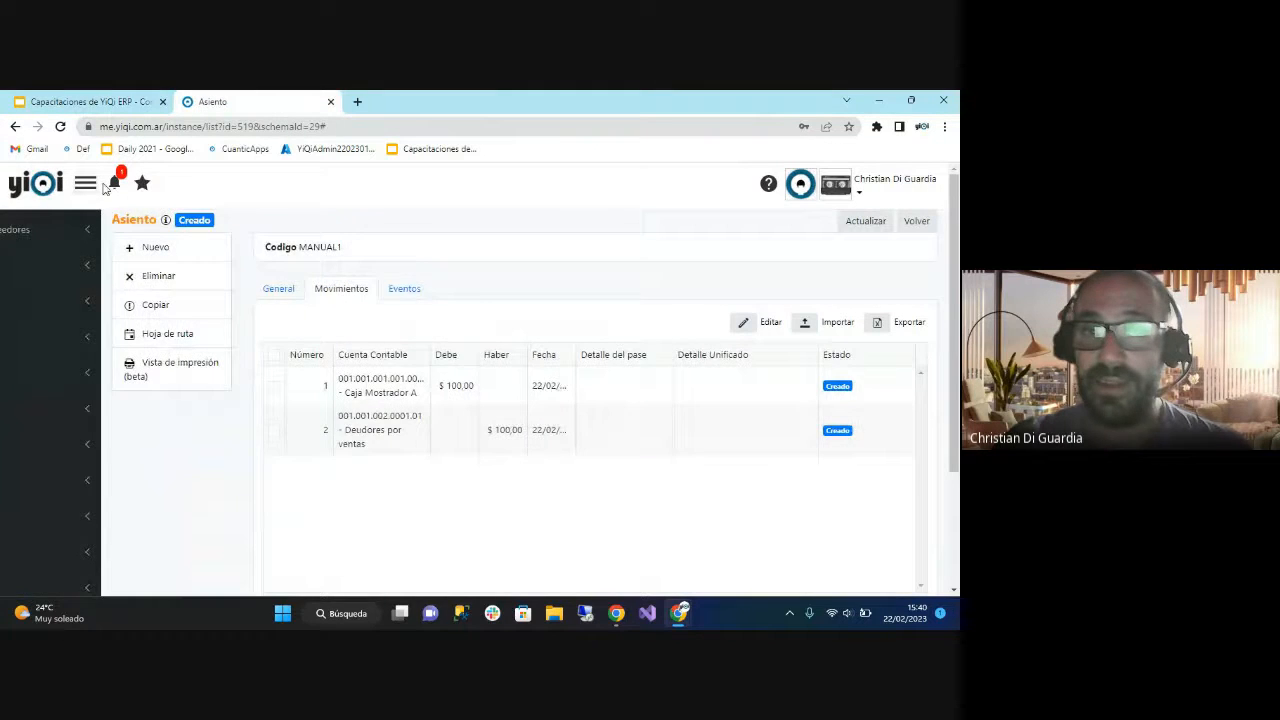
{"action": "left_click", "coordinate": [54, 350]}
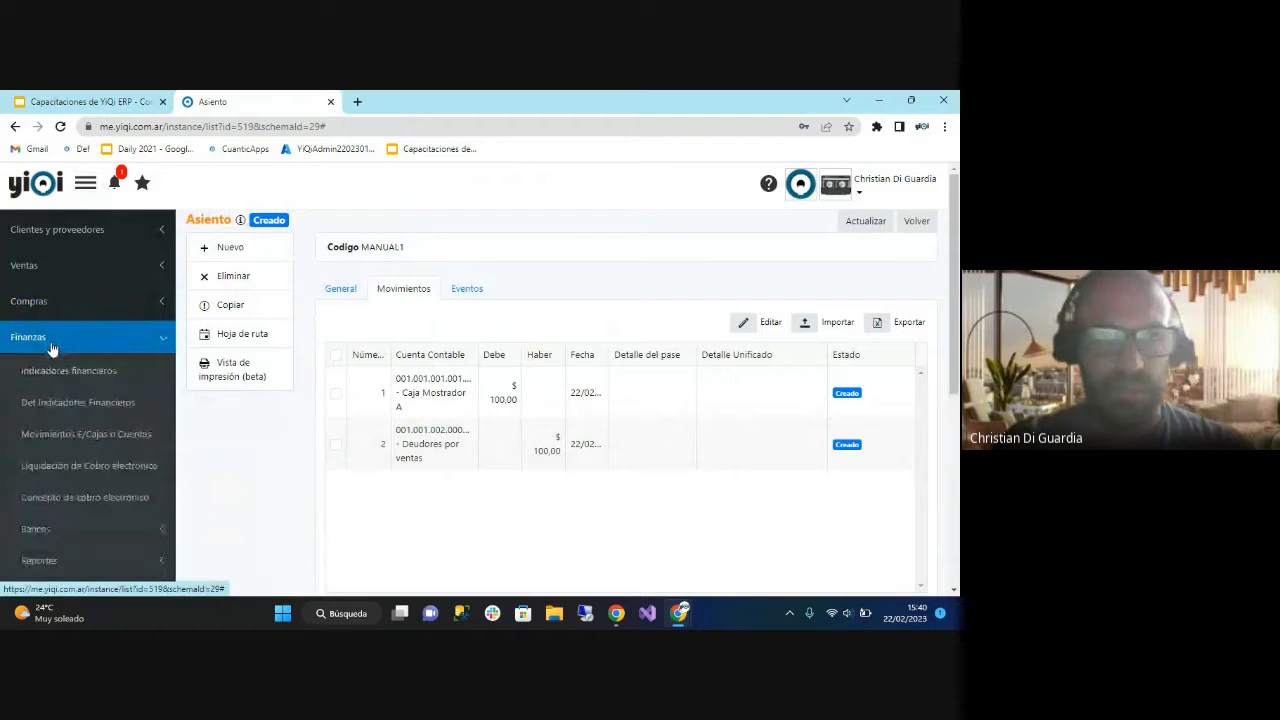
{"action": "scroll", "coordinate": [52, 348], "scroll_direction": "down", "scroll_amount": 1}
{"action": "scroll", "coordinate": [52, 348], "scroll_direction": "down", "scroll_amount": 3}
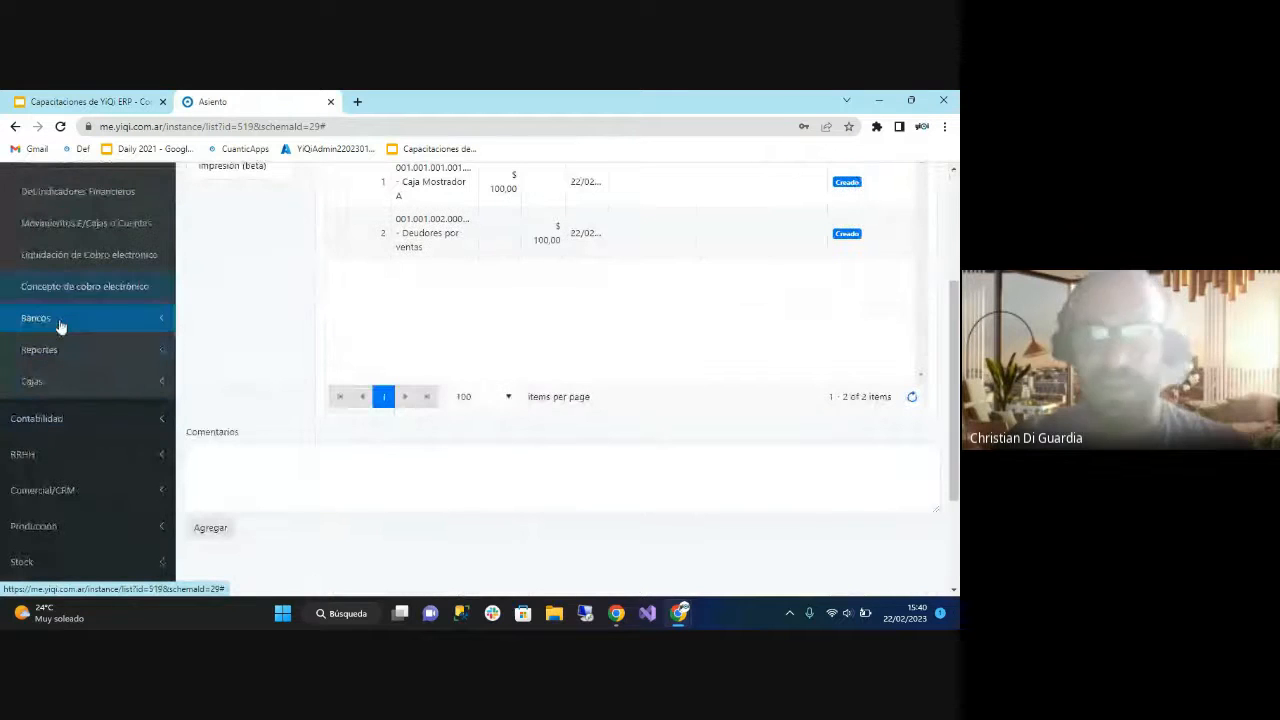
{"action": "left_click", "coordinate": [58, 318]}
{"action": "left_click", "coordinate": [71, 318]}
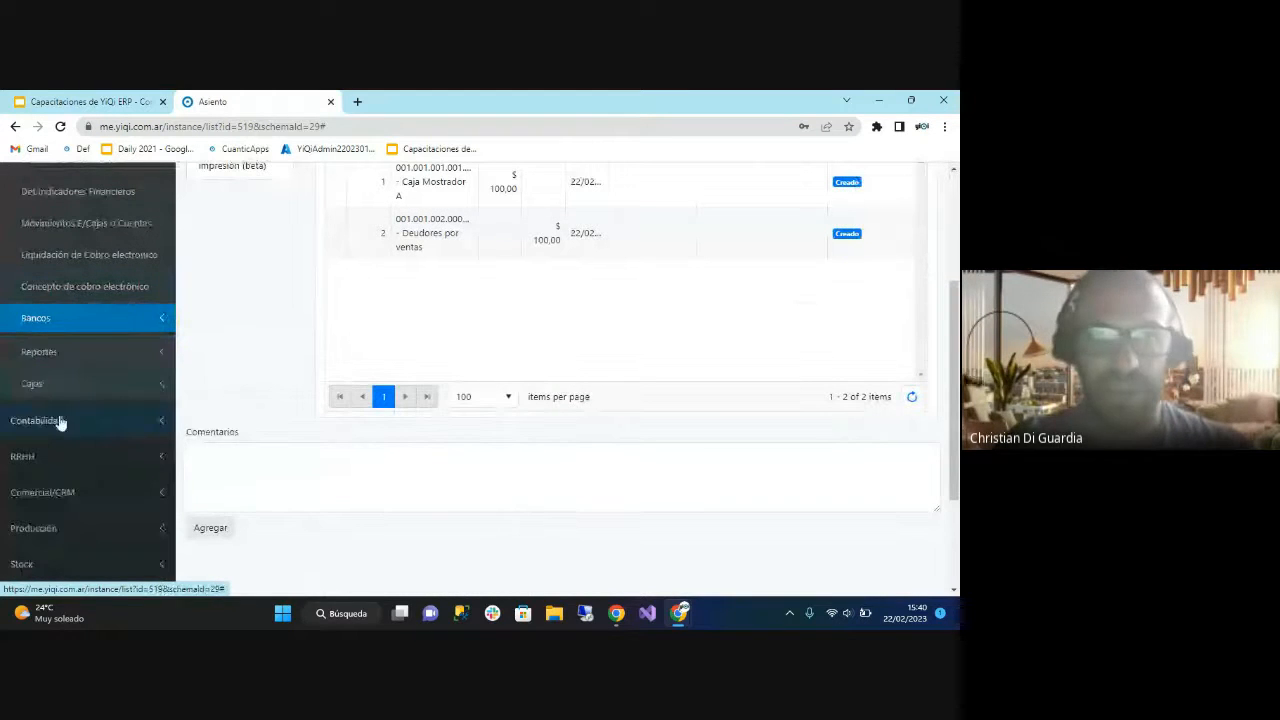
{"action": "left_click", "coordinate": [62, 382]}
{"action": "middle_click", "coordinate": [78, 418]}
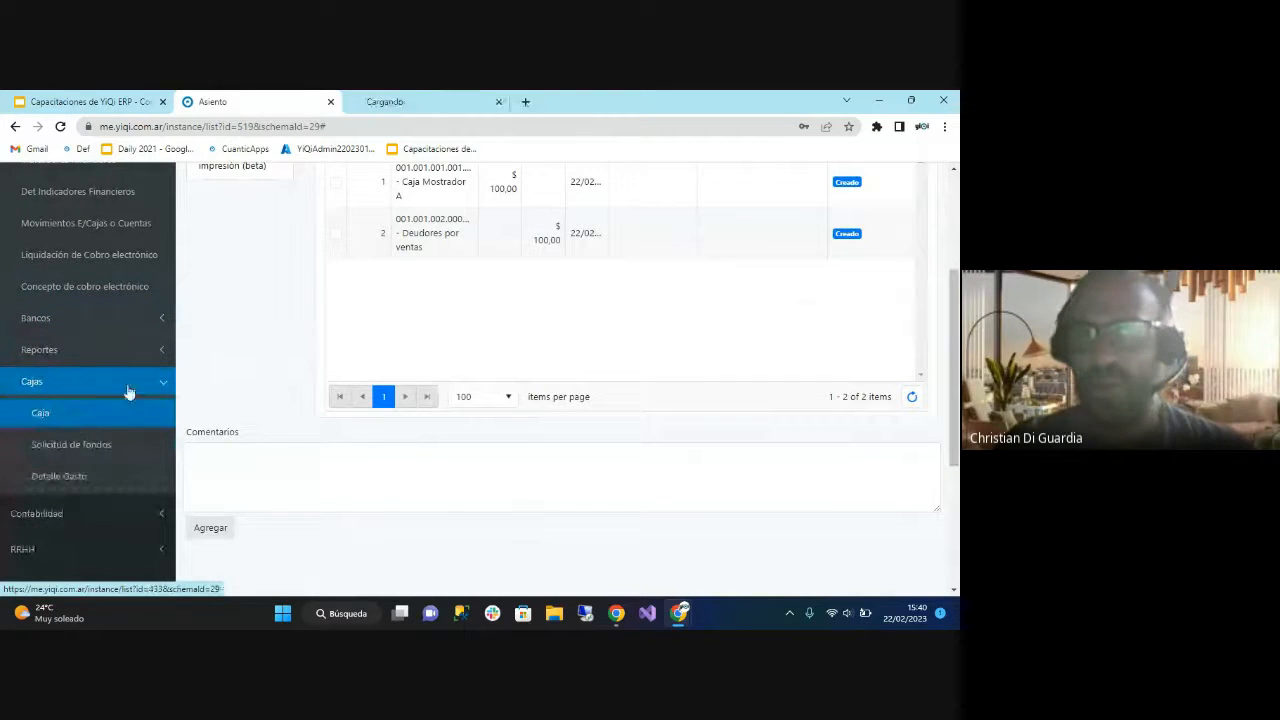
{"action": "scroll", "coordinate": [336, 263], "scroll_direction": "up", "scroll_amount": 3}
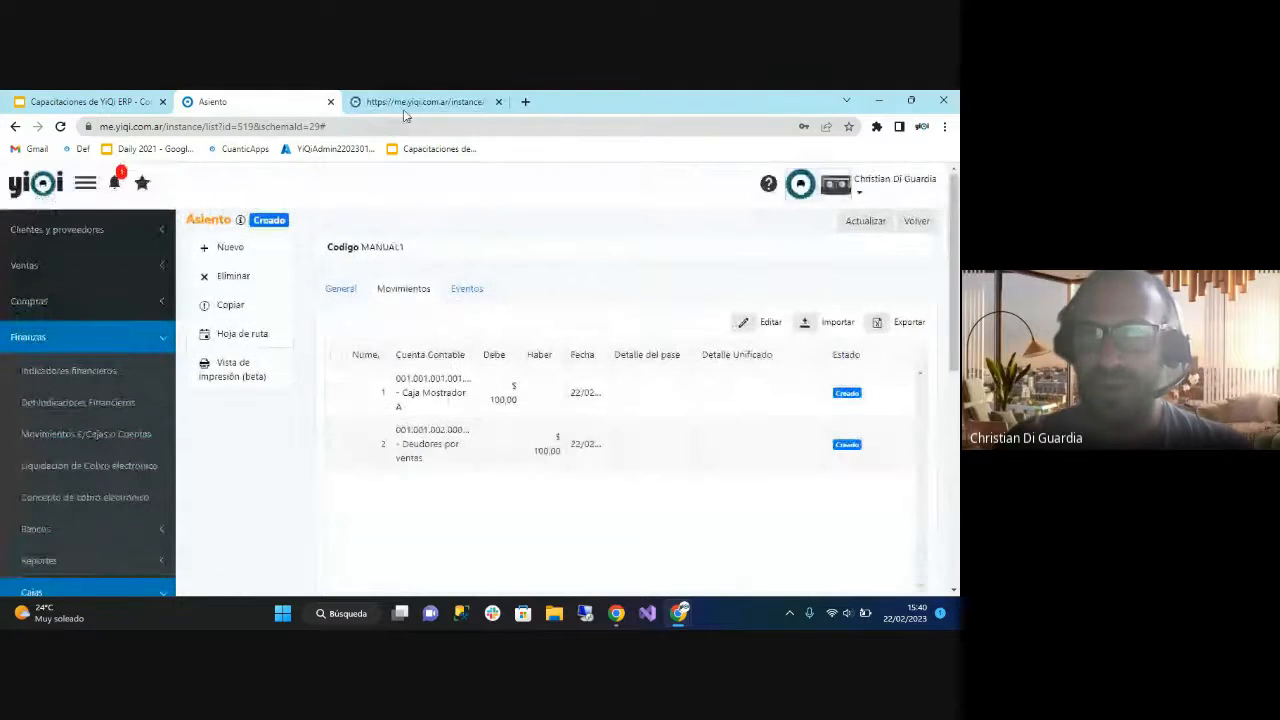
{"action": "left_click", "coordinate": [403, 109]}
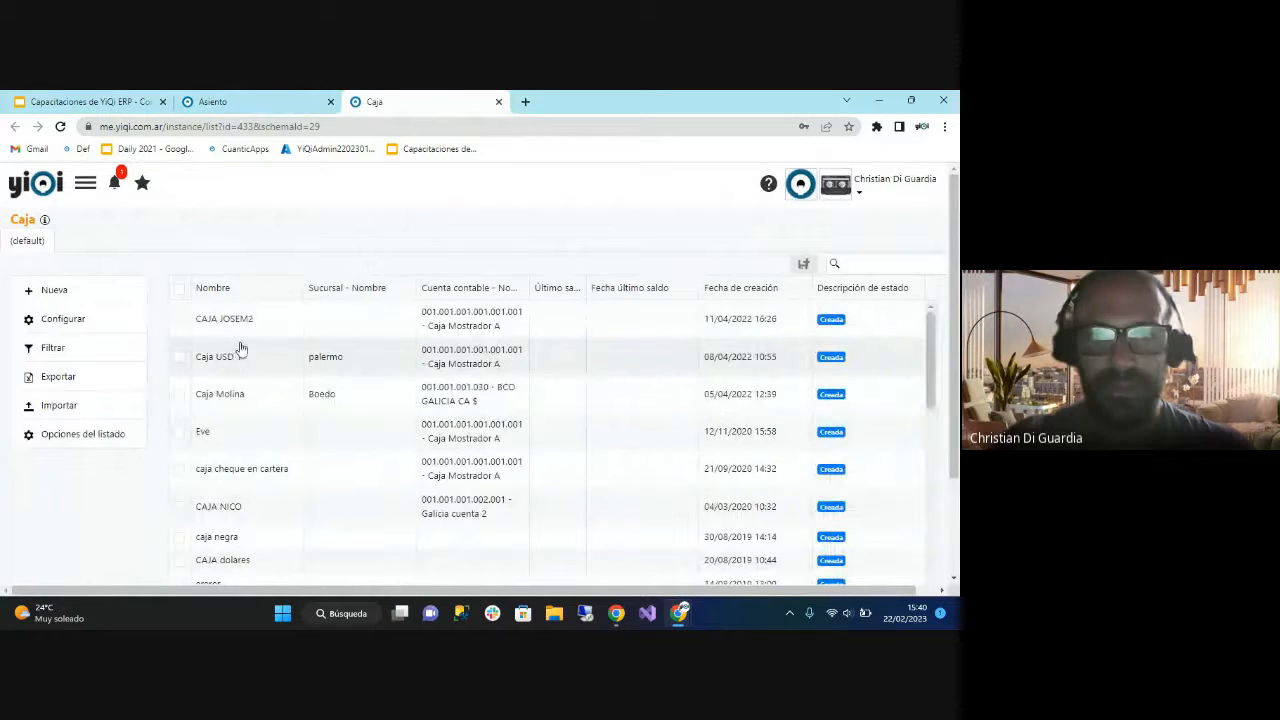
Open the Boedo branch's cash box and save its accounting account as 001.001.001.001.001.002 - Caja Mostrador B.
{"action": "double_click", "coordinate": [260, 395]}
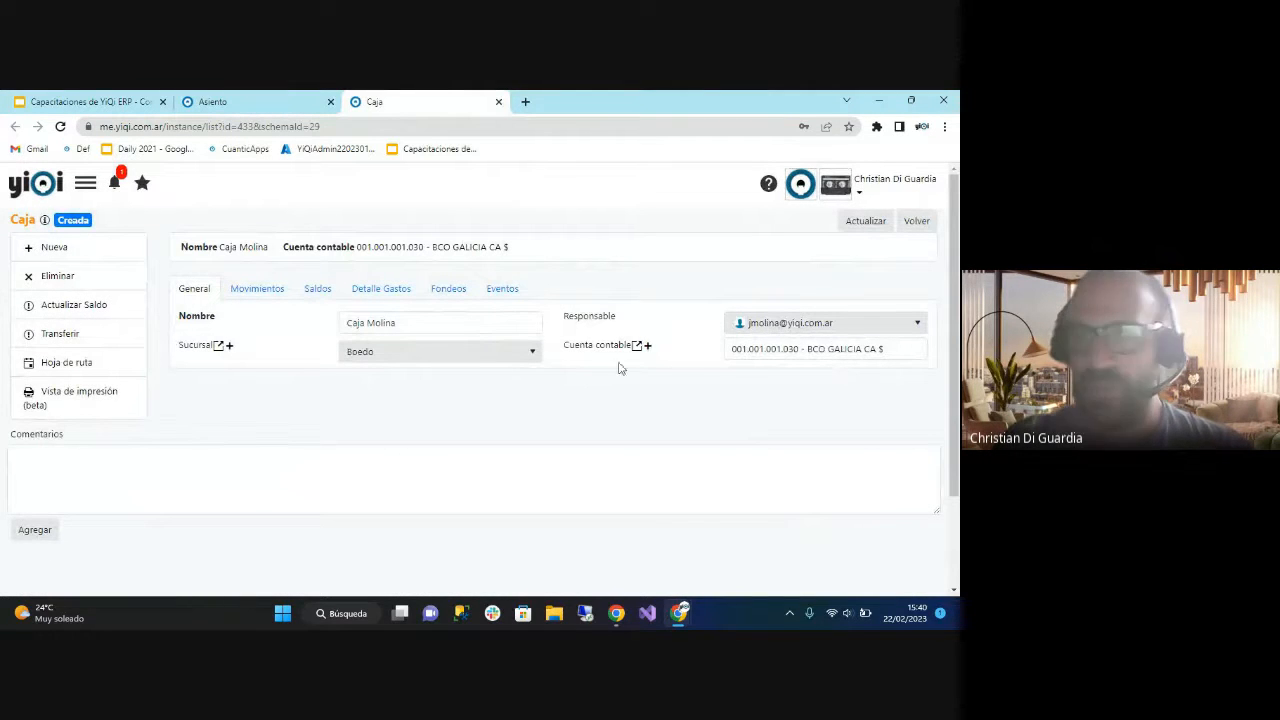
{"action": "left_click_drag", "start_coordinate": [734, 349], "coordinate": [897, 354]}
{"action": "left_click", "coordinate": [900, 385]}
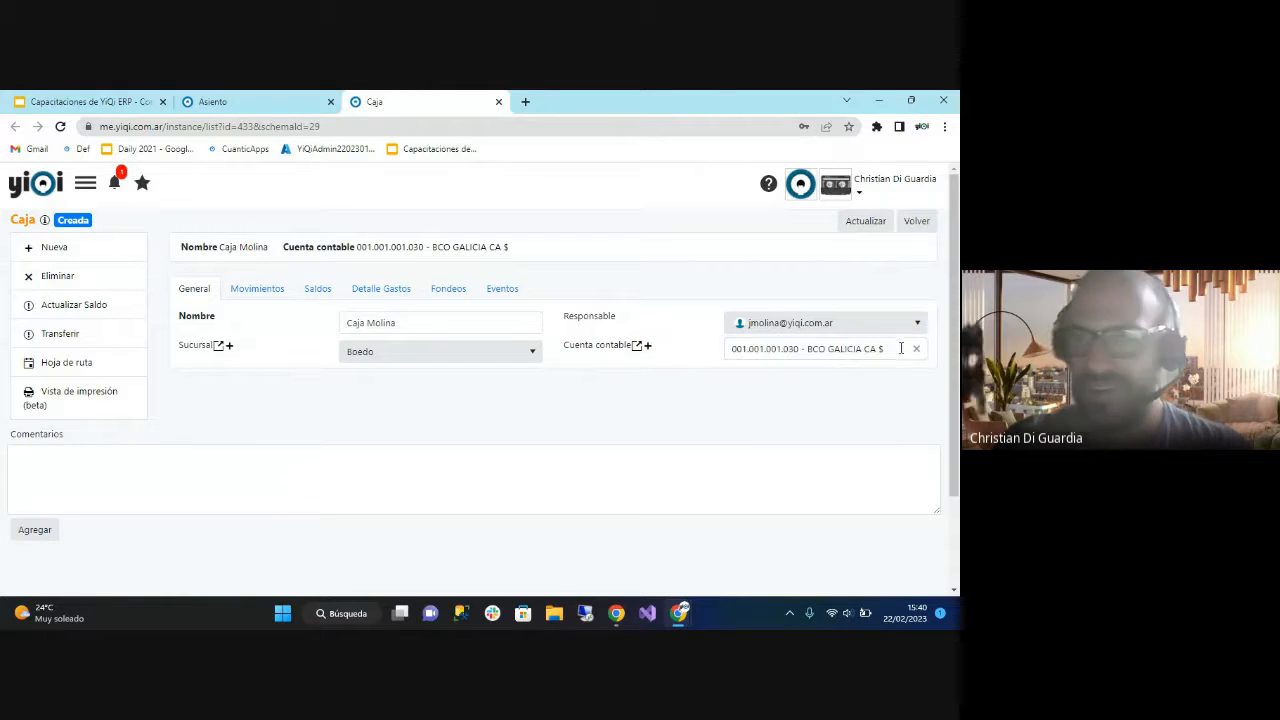
{"action": "left_click", "coordinate": [915, 348]}
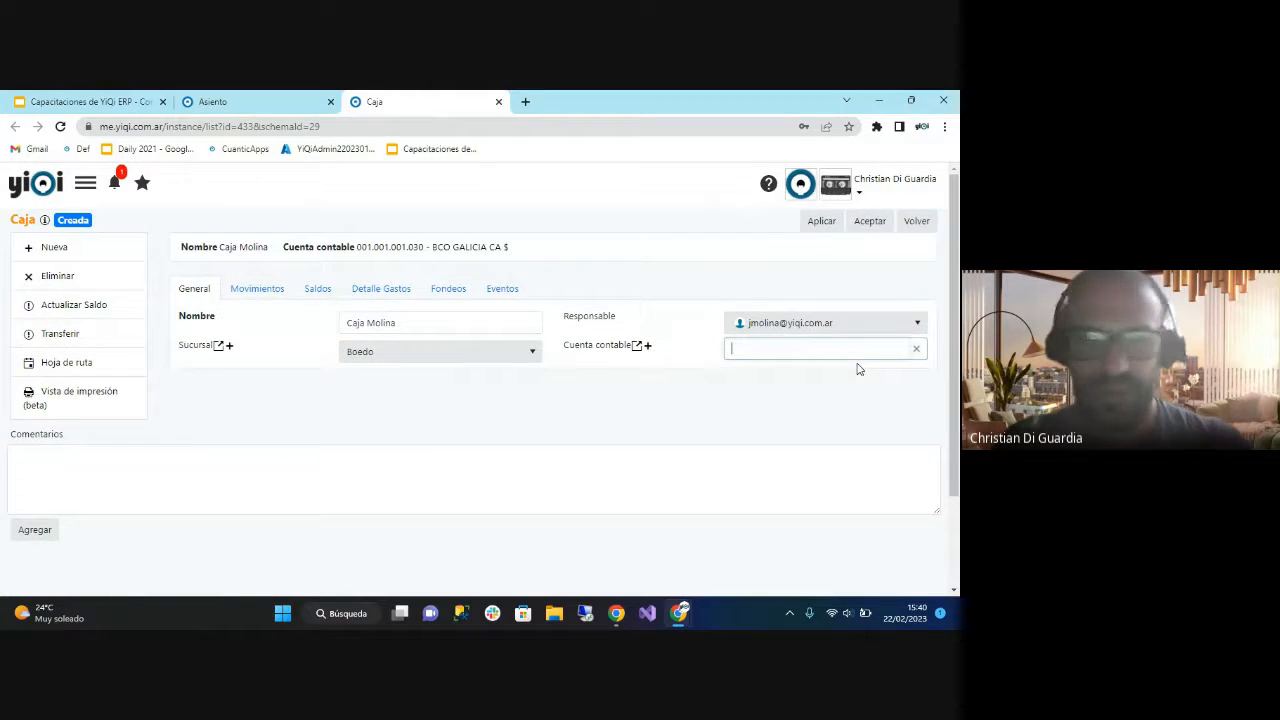
{"action": "type", "text": "CAJA"}
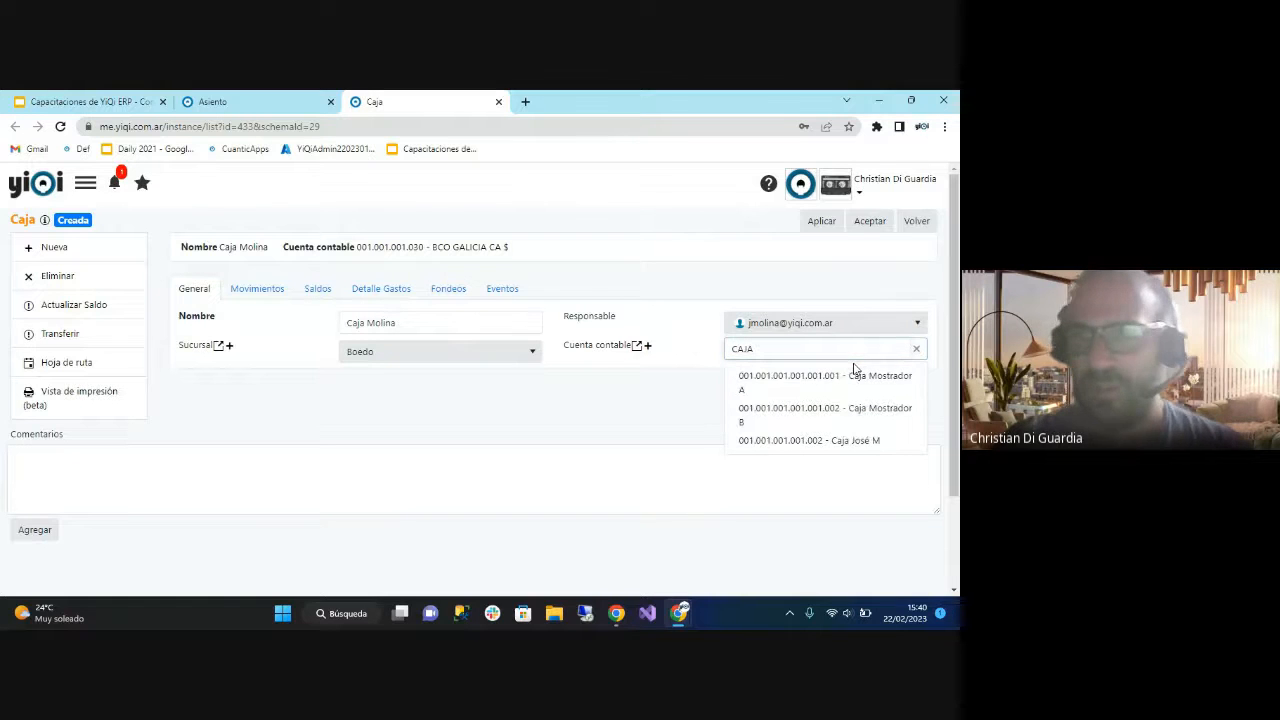
{"action": "left_click", "coordinate": [848, 414]}
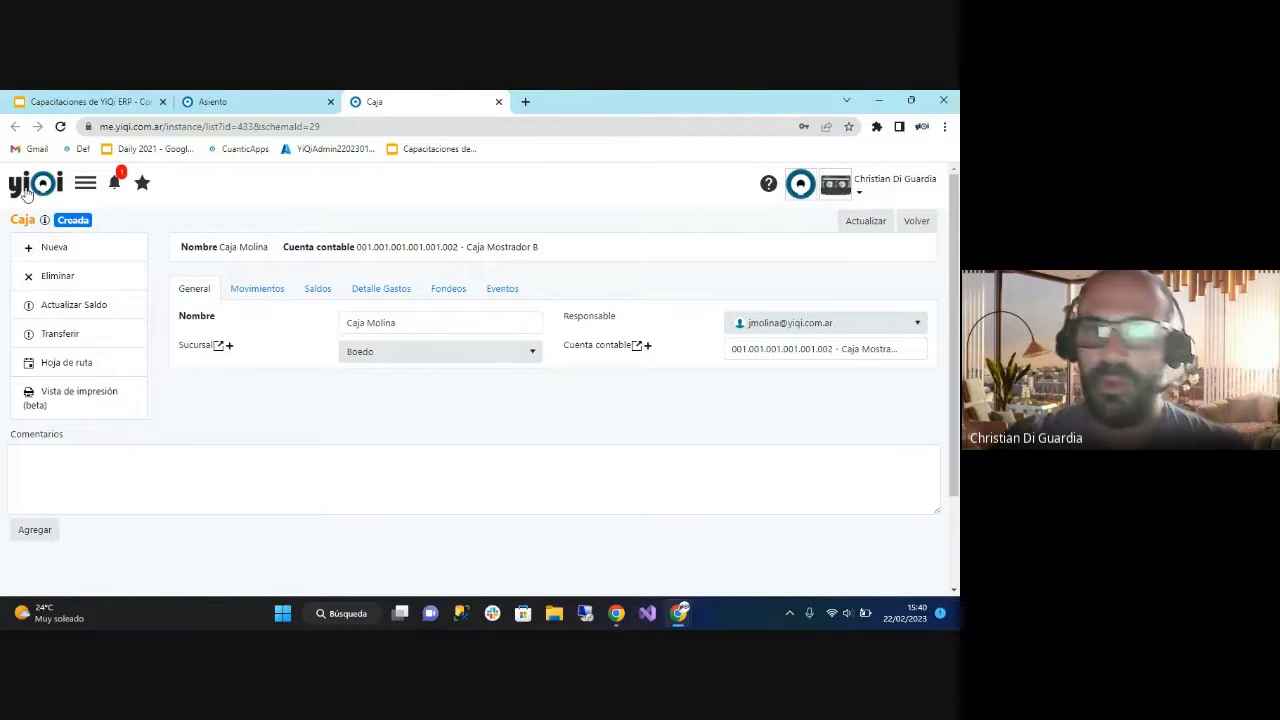
Open the Cuenta bancaria list under Finanzas, consulting the Relación Gestión / Contabilidad slide for comparison.
{"action": "left_click", "coordinate": [84, 184]}
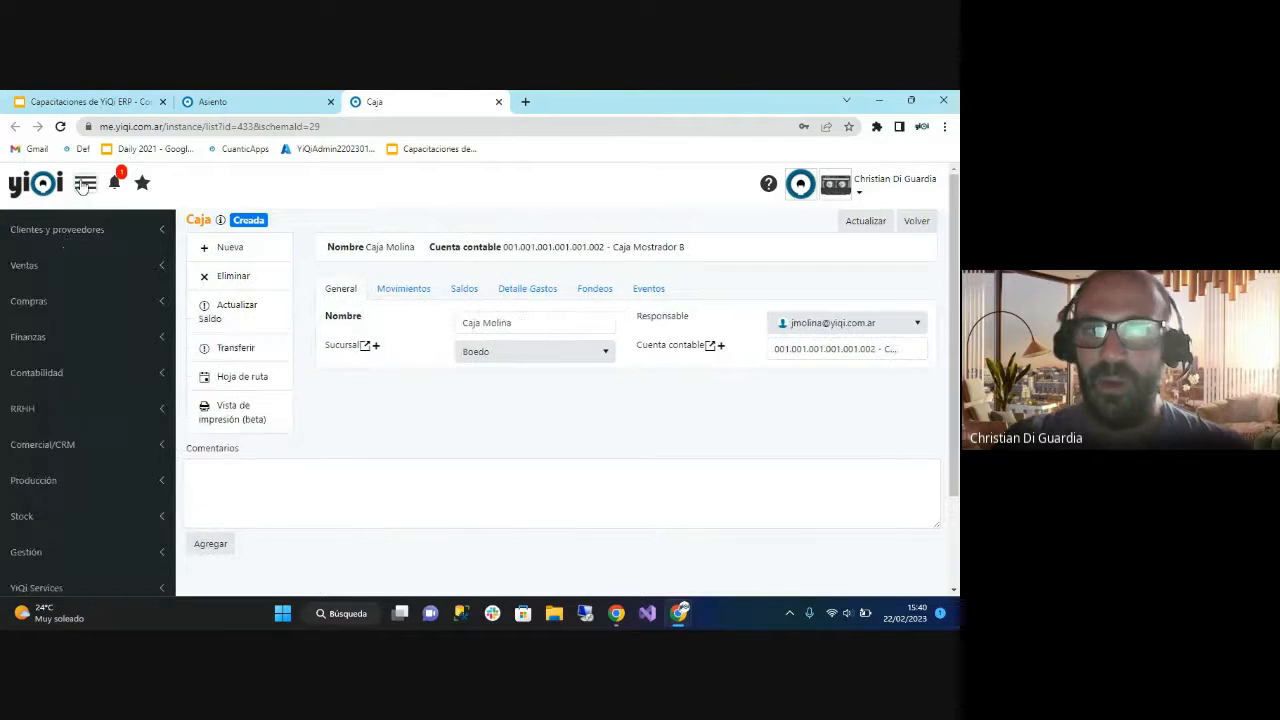
{"action": "left_click", "coordinate": [55, 341]}
{"action": "left_click", "coordinate": [73, 531]}
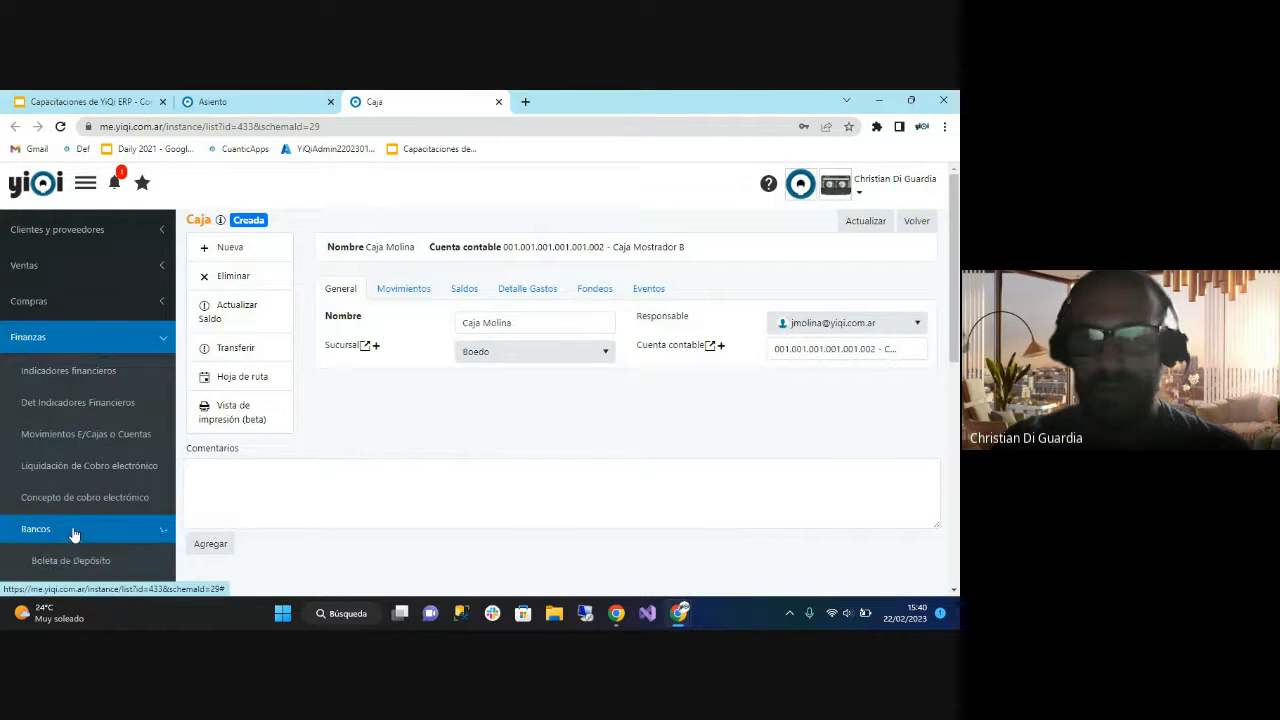
{"action": "scroll", "coordinate": [73, 535], "scroll_direction": "down", "scroll_amount": 3}
{"action": "left_click", "coordinate": [91, 421]}
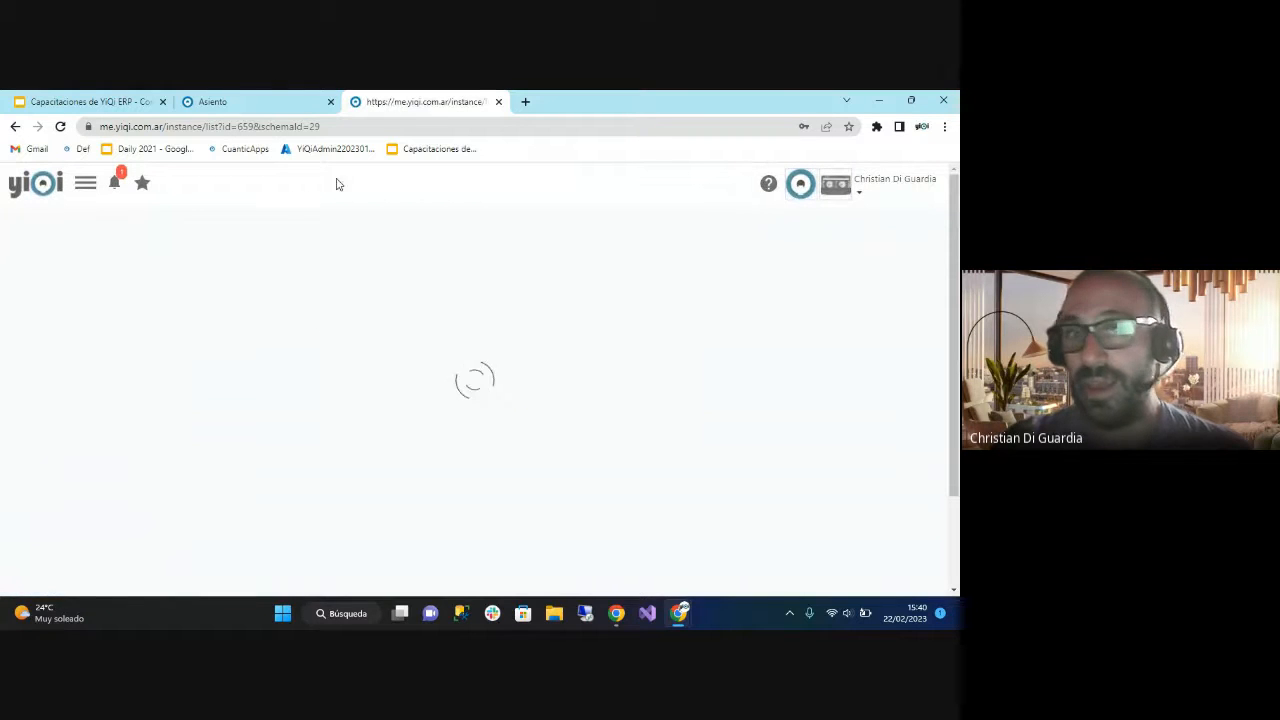
{"action": "left_click", "coordinate": [112, 108]}
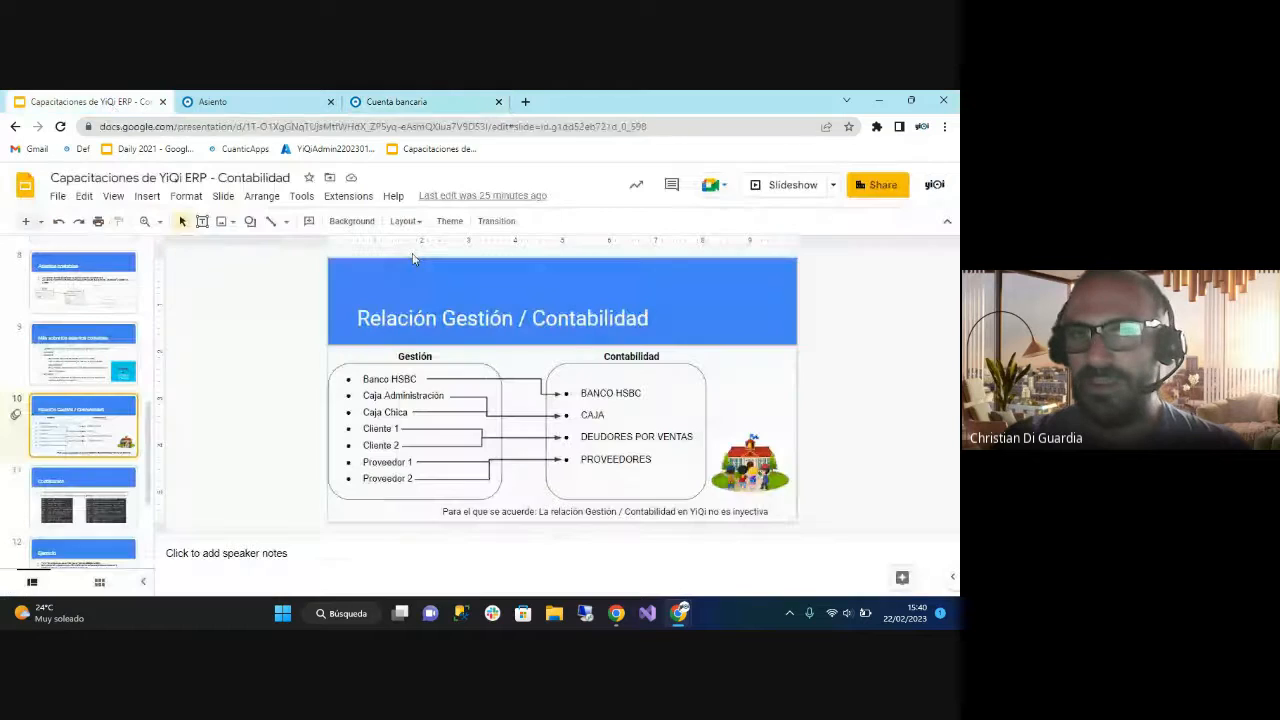
{"action": "left_click", "coordinate": [419, 102]}
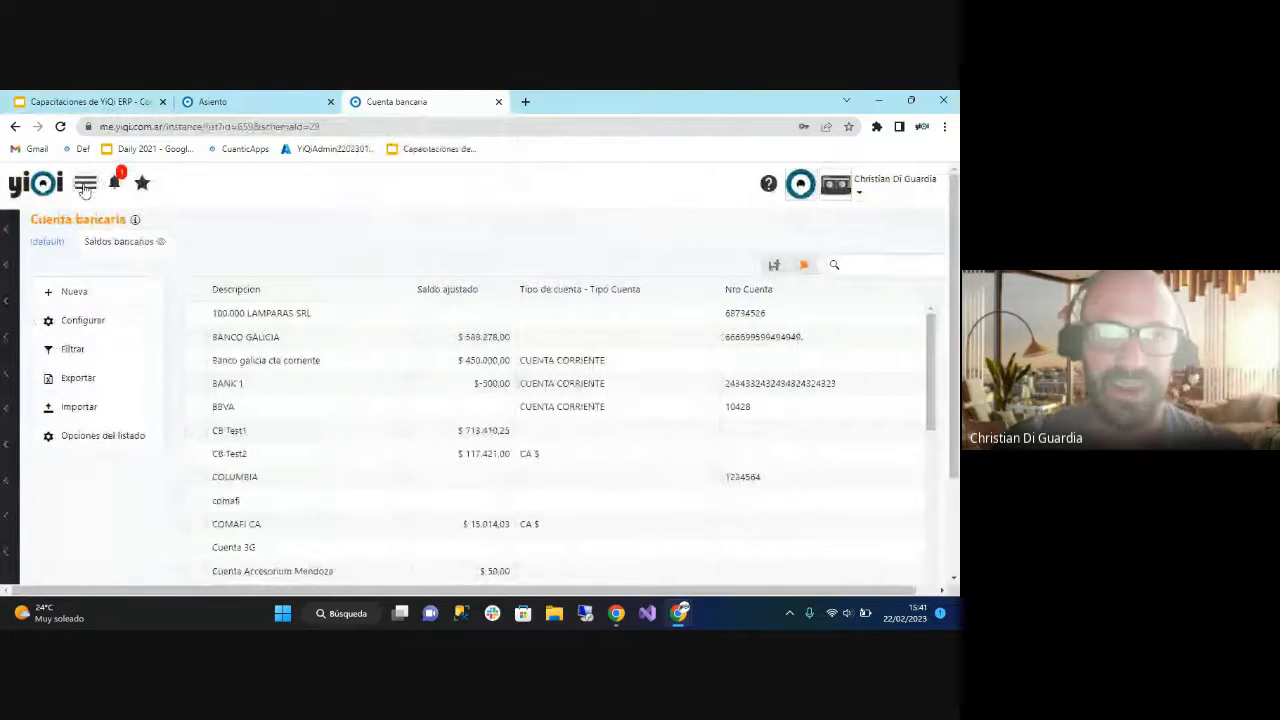
Open the company RAICES BUENAS from the active clients list and examine its accounting accounts as client and as supplier.
{"action": "left_click", "coordinate": [85, 184]}
{"action": "left_click", "coordinate": [94, 292]}
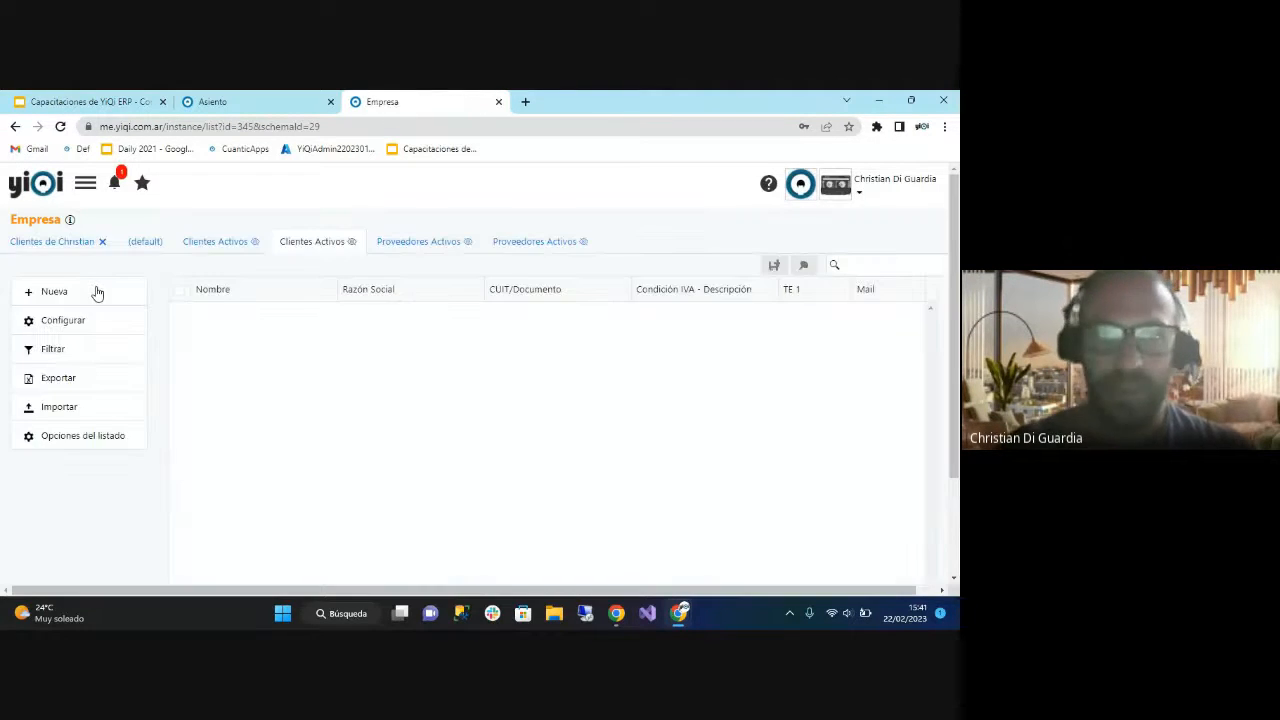
{"action": "left_click", "coordinate": [258, 340]}
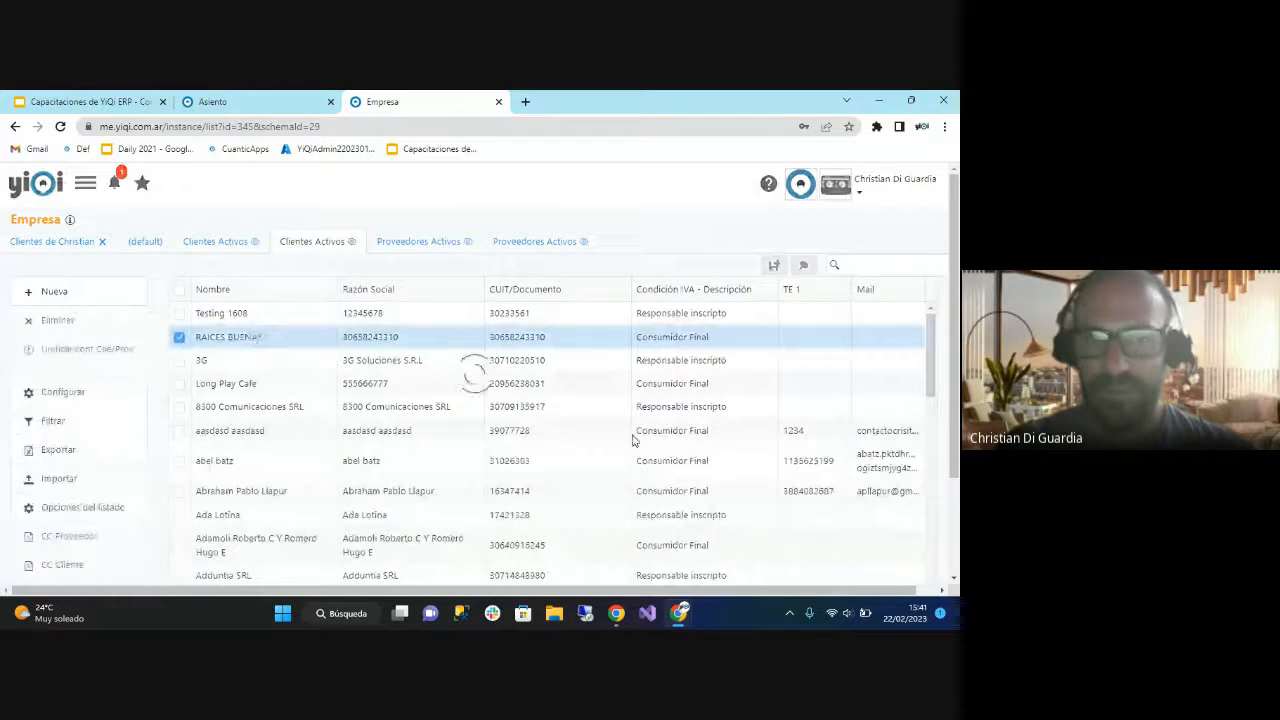
{"action": "scroll", "coordinate": [725, 440], "scroll_direction": "down", "scroll_amount": 4}
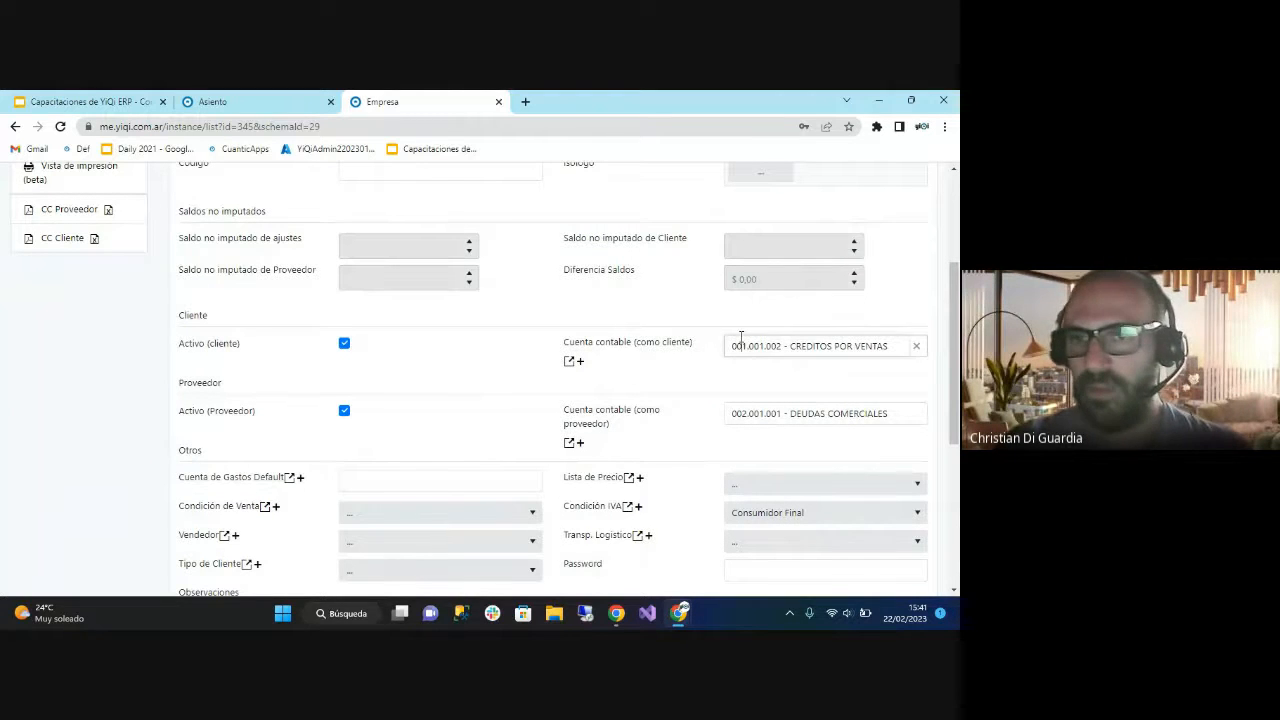
{"action": "left_click_drag", "start_coordinate": [737, 345], "coordinate": [900, 346]}
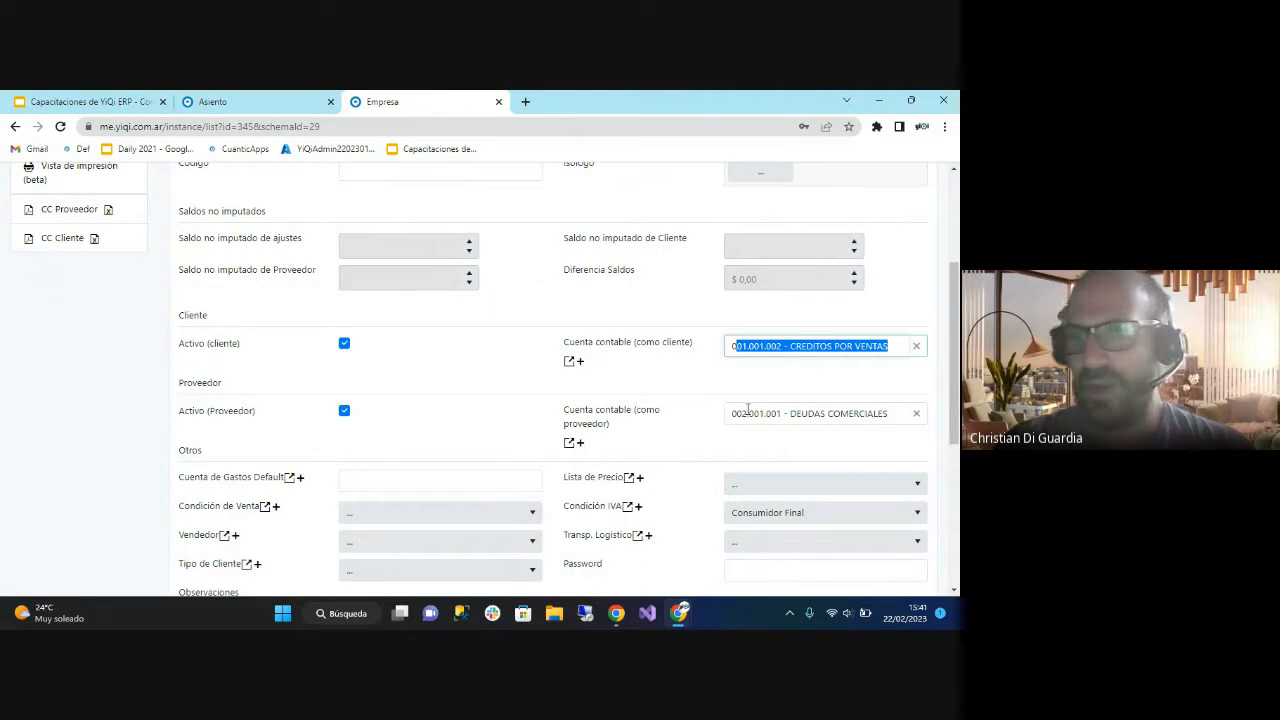
{"action": "left_click_drag", "start_coordinate": [732, 413], "coordinate": [906, 413]}
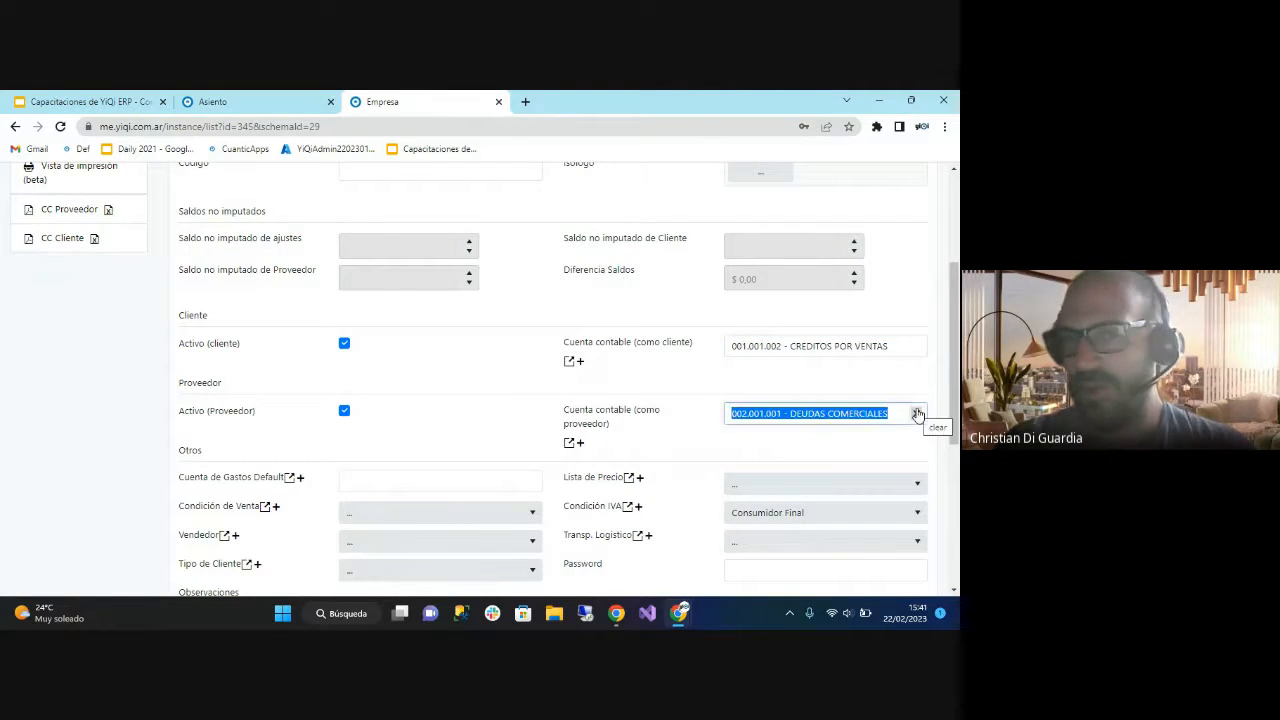
{"action": "left_click", "coordinate": [806, 385]}
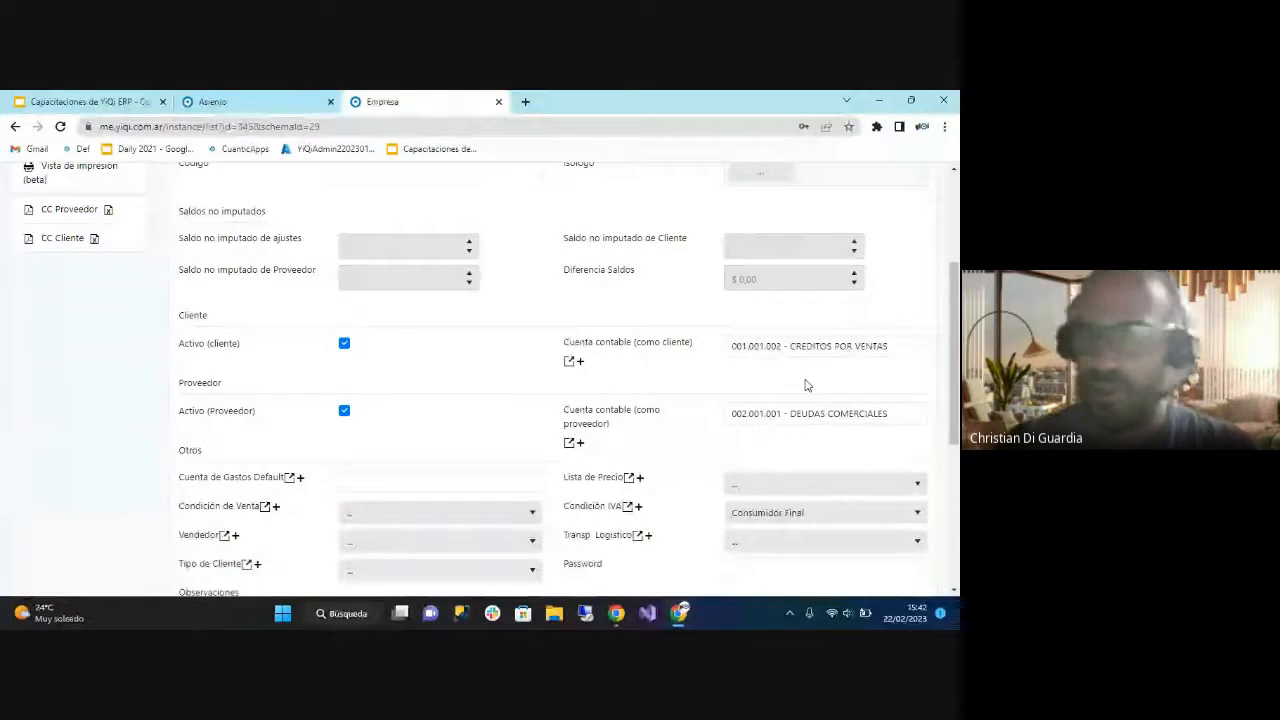
Switch to the Google Slides presentation and show the Ejercicio slide.
{"action": "left_click", "coordinate": [131, 104]}
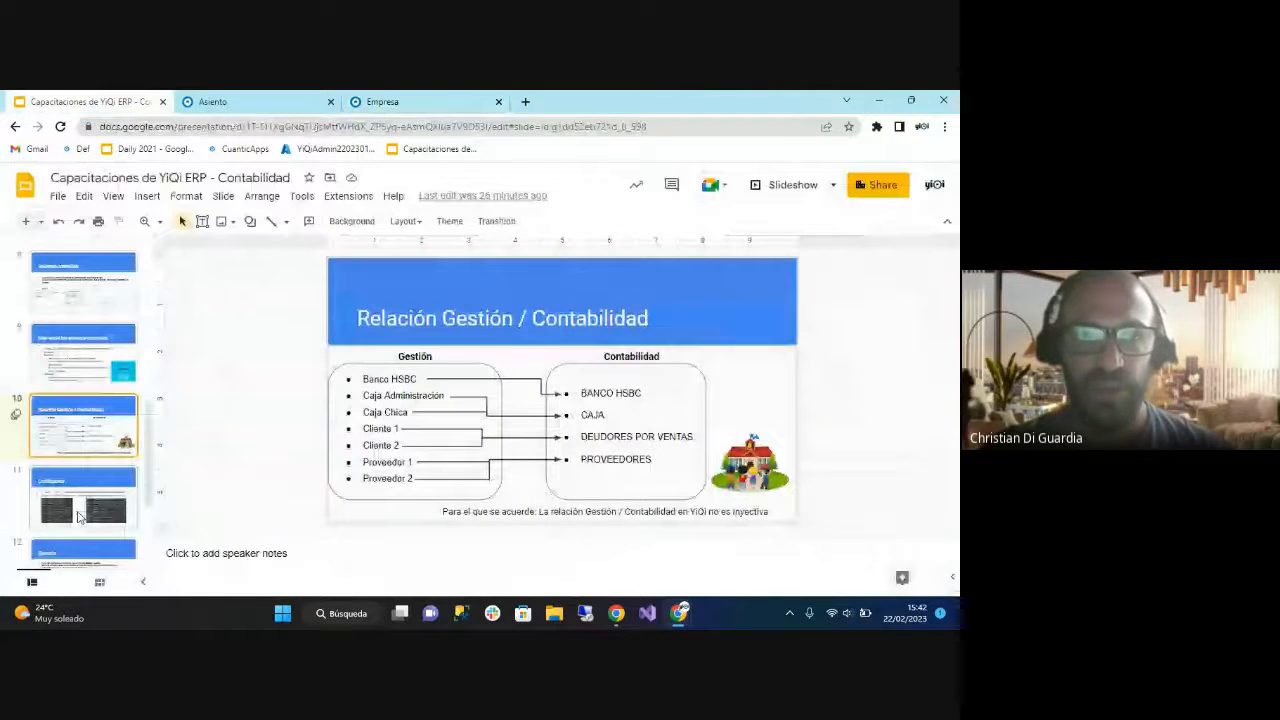
{"action": "scroll", "coordinate": [80, 480], "scroll_direction": "down", "scroll_amount": 2}
{"action": "left_click", "coordinate": [74, 398]}
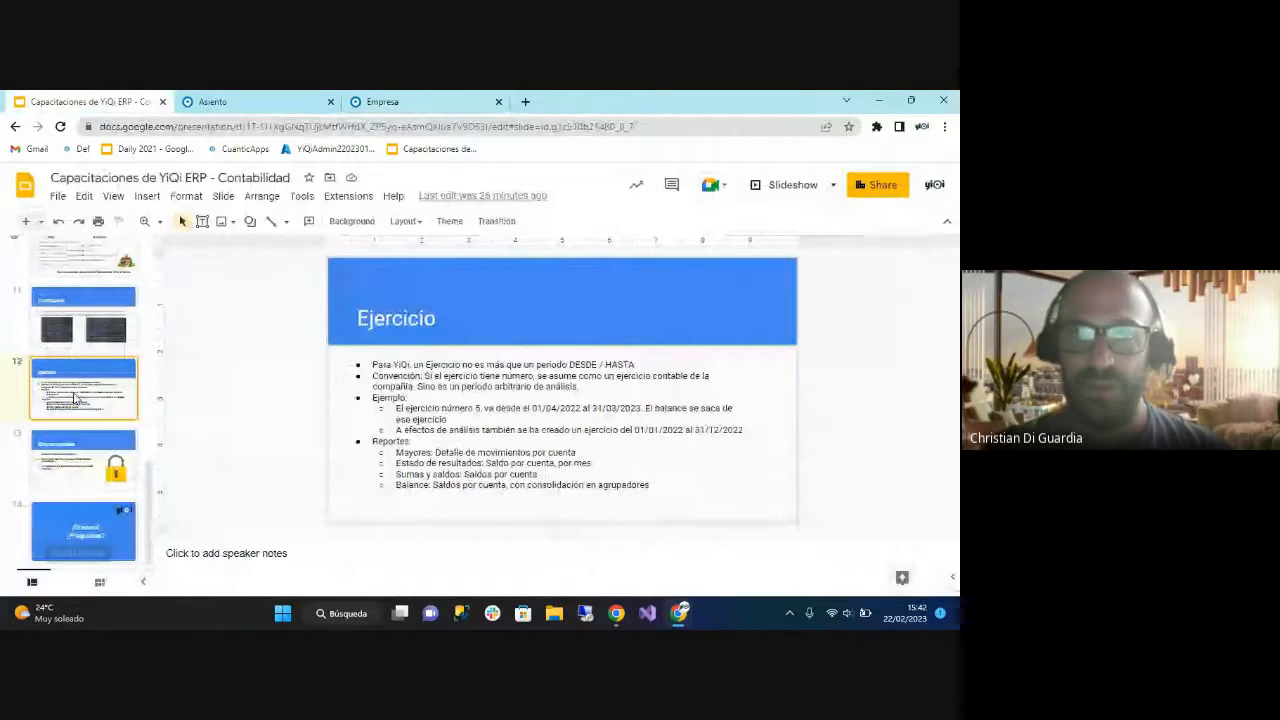
Switch back to the YiQi ERP entry page and open the Ejercicio list from the Contabilidad accounting books.
{"action": "key", "text": "ctrl+Tab"}
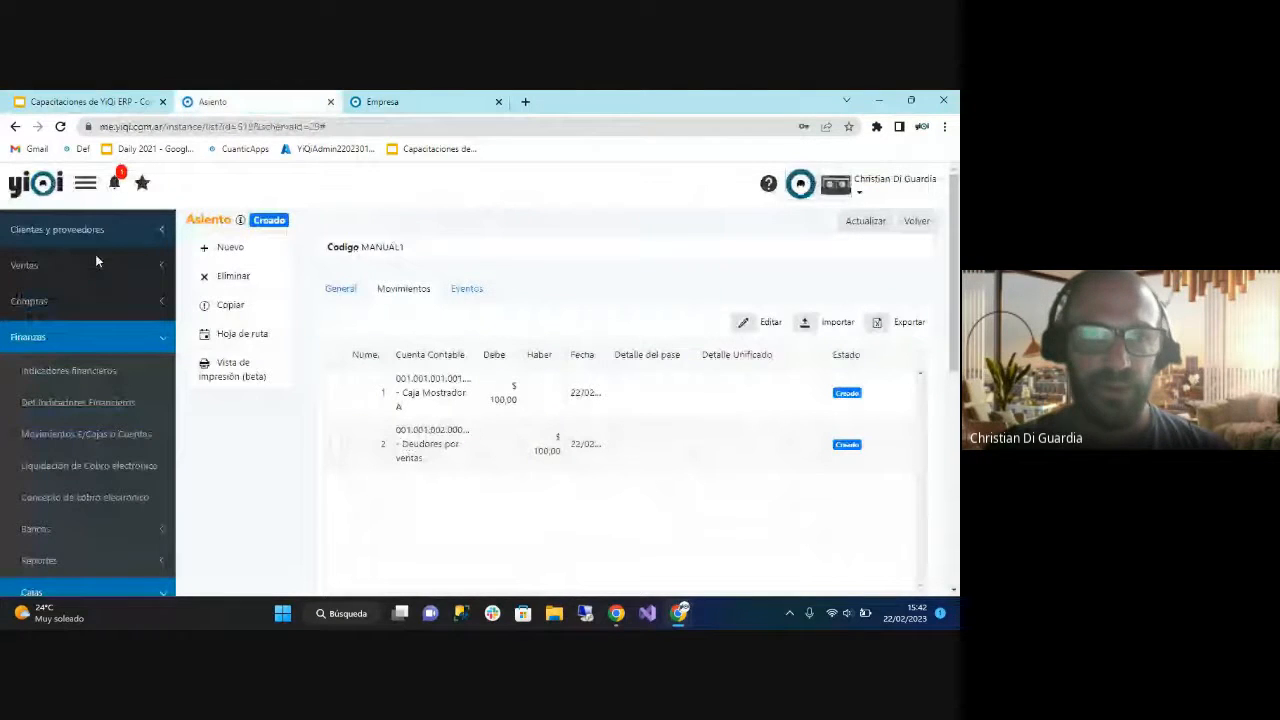
{"action": "left_click", "coordinate": [88, 337]}
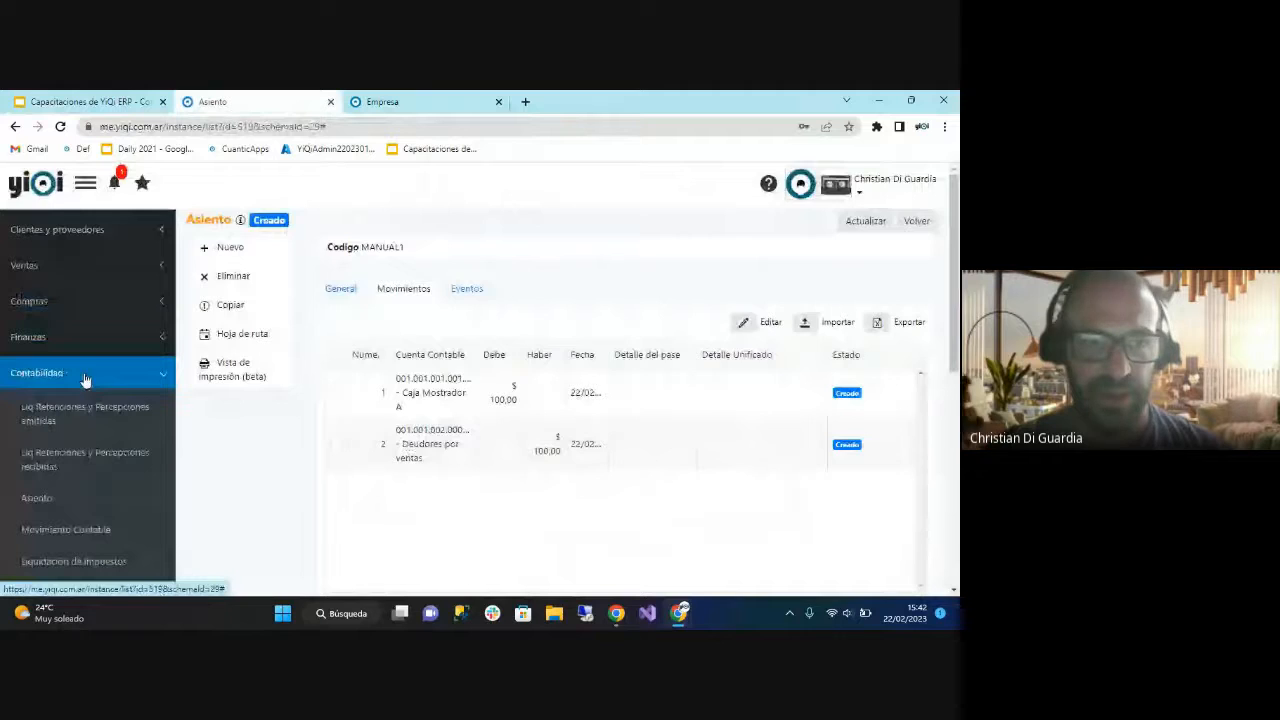
{"action": "scroll", "coordinate": [91, 497], "scroll_direction": "down", "scroll_amount": 2}
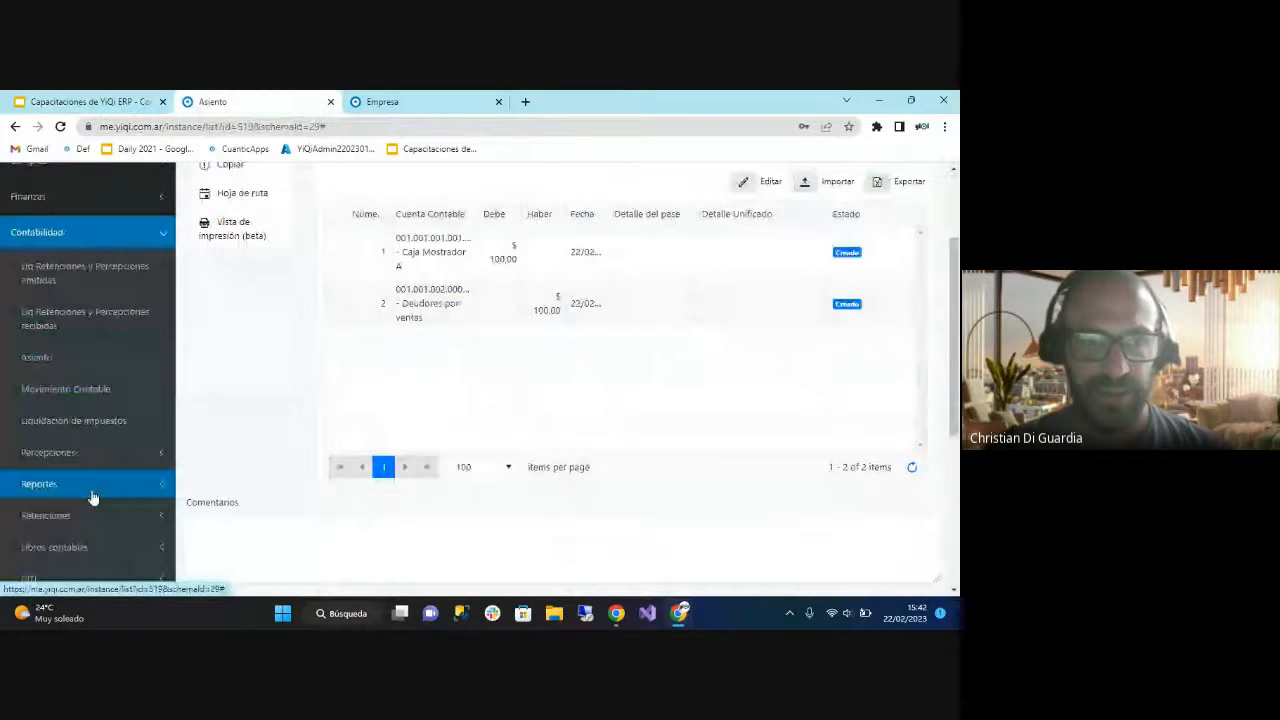
{"action": "left_click", "coordinate": [92, 495]}
{"action": "scroll", "coordinate": [92, 495], "scroll_direction": "down", "scroll_amount": 3}
{"action": "left_click", "coordinate": [81, 281]}
{"action": "left_click", "coordinate": [82, 341]}
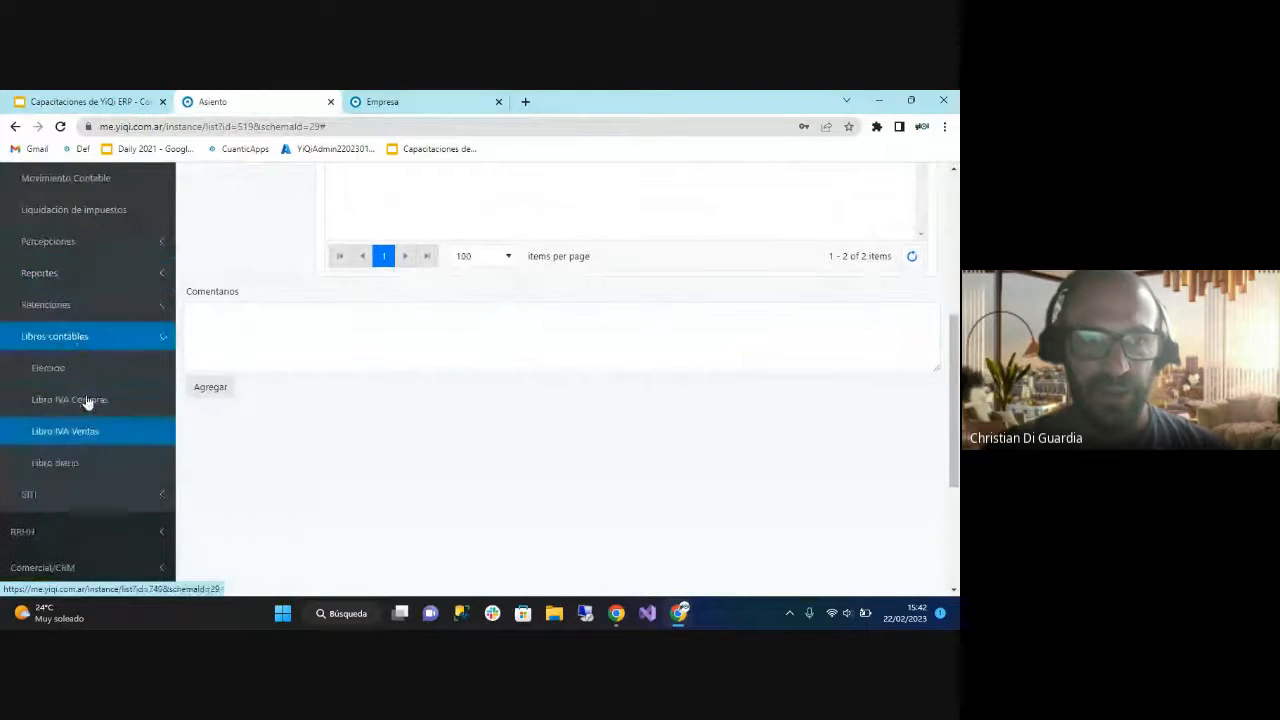
{"action": "left_click", "coordinate": [77, 370]}
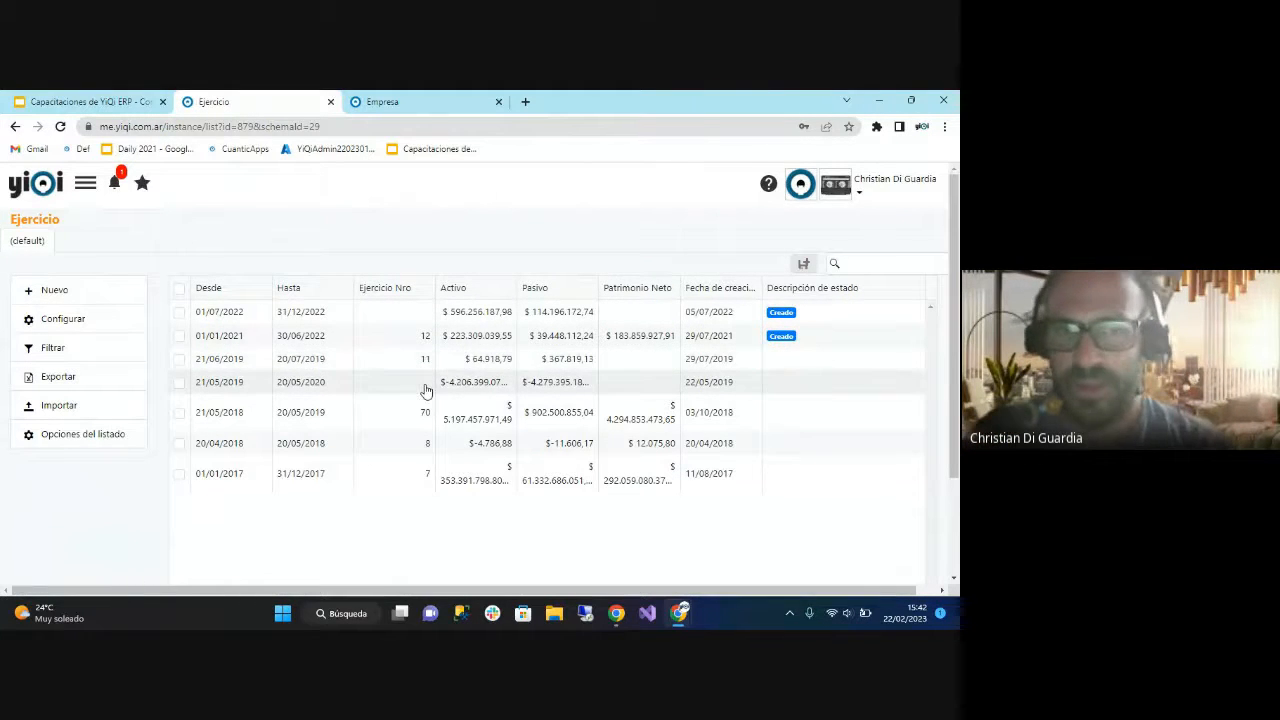
Open the Ejercicio record that begins 01/07/2022 and examine its Desde and Hasta dates.
{"action": "left_click", "coordinate": [405, 313]}
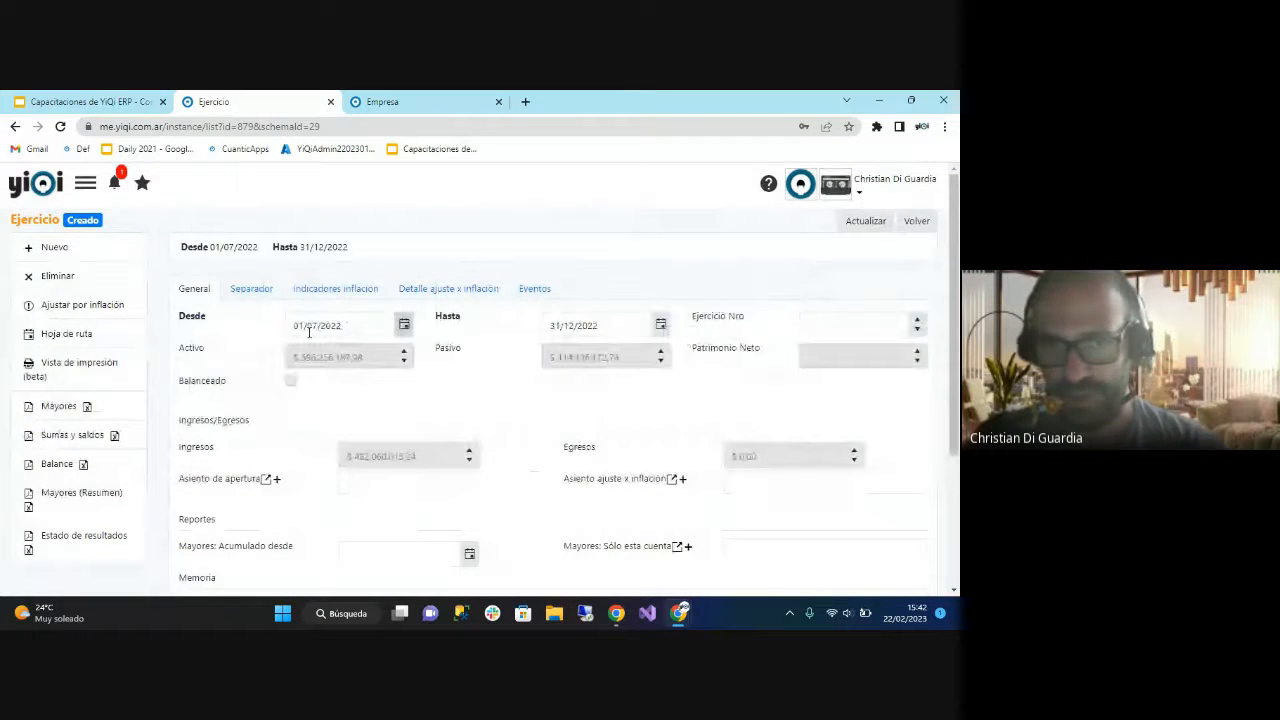
{"action": "left_click_drag", "start_coordinate": [291, 325], "coordinate": [385, 317]}
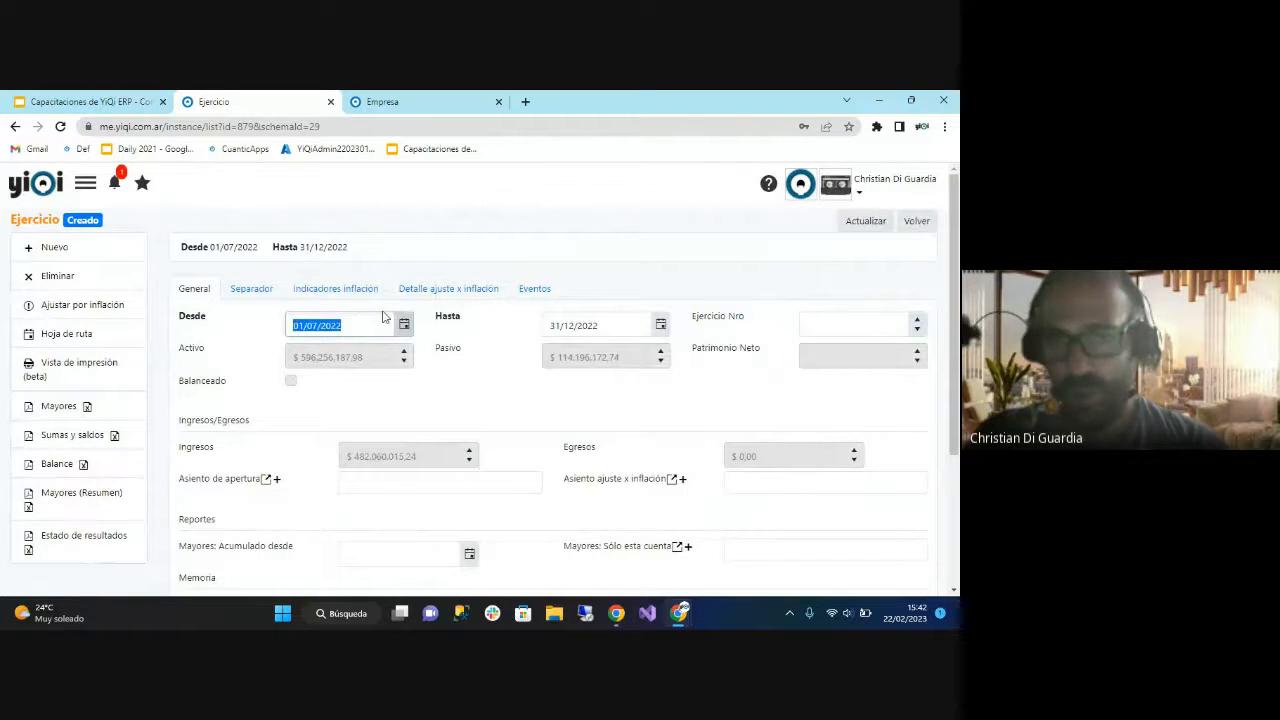
{"action": "left_click_drag", "start_coordinate": [582, 318], "coordinate": [543, 320]}
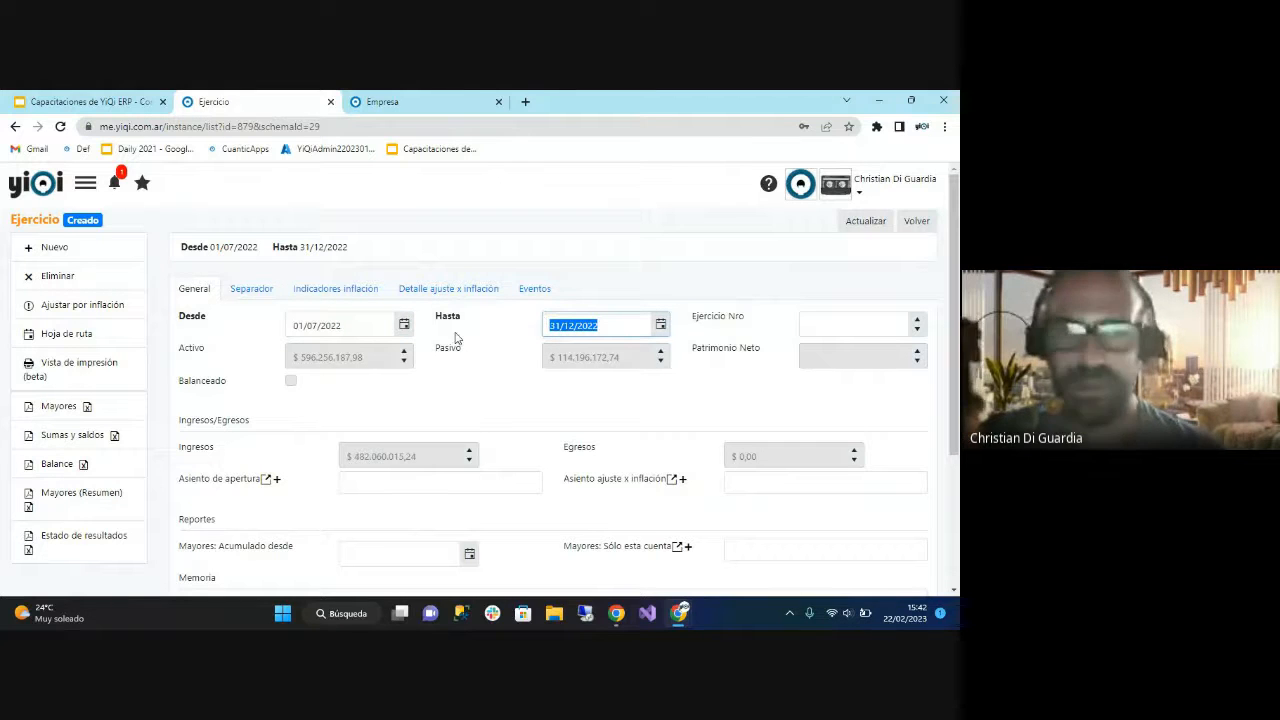
{"action": "left_click", "coordinate": [492, 386]}
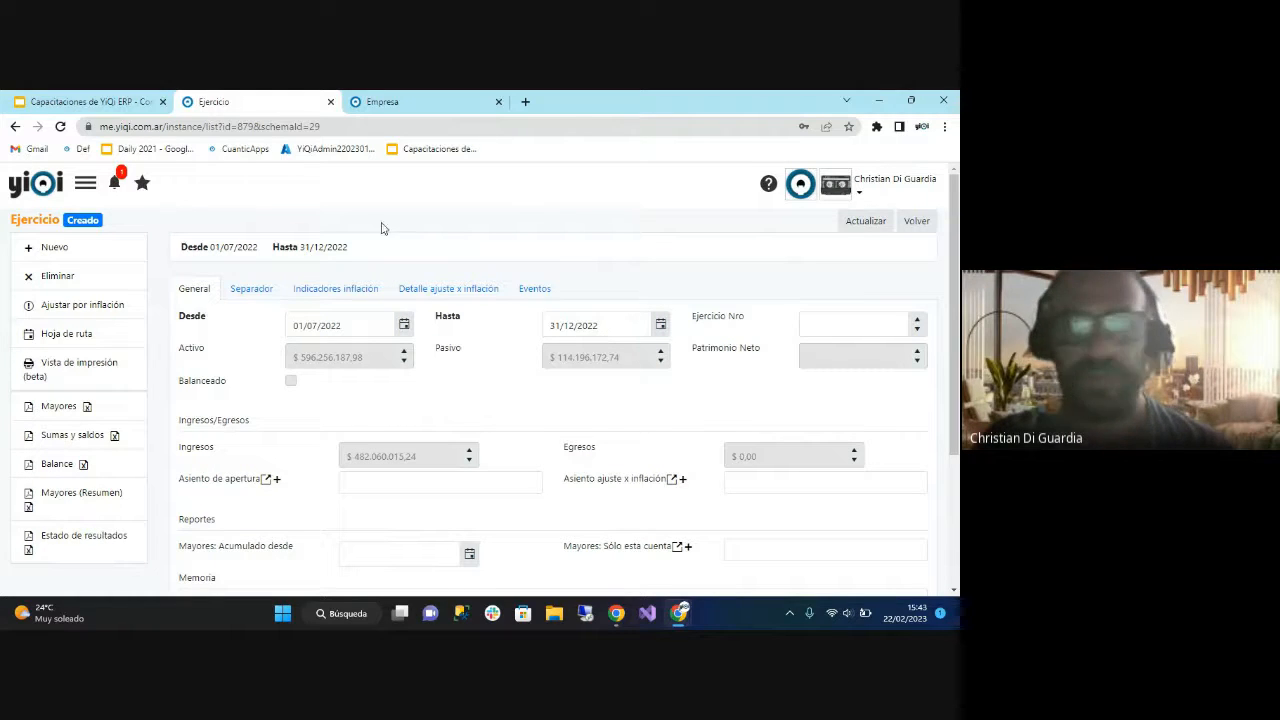
Switch to the Google Slides presentation and show the Bloqueo contable slide.
{"action": "left_click", "coordinate": [85, 101]}
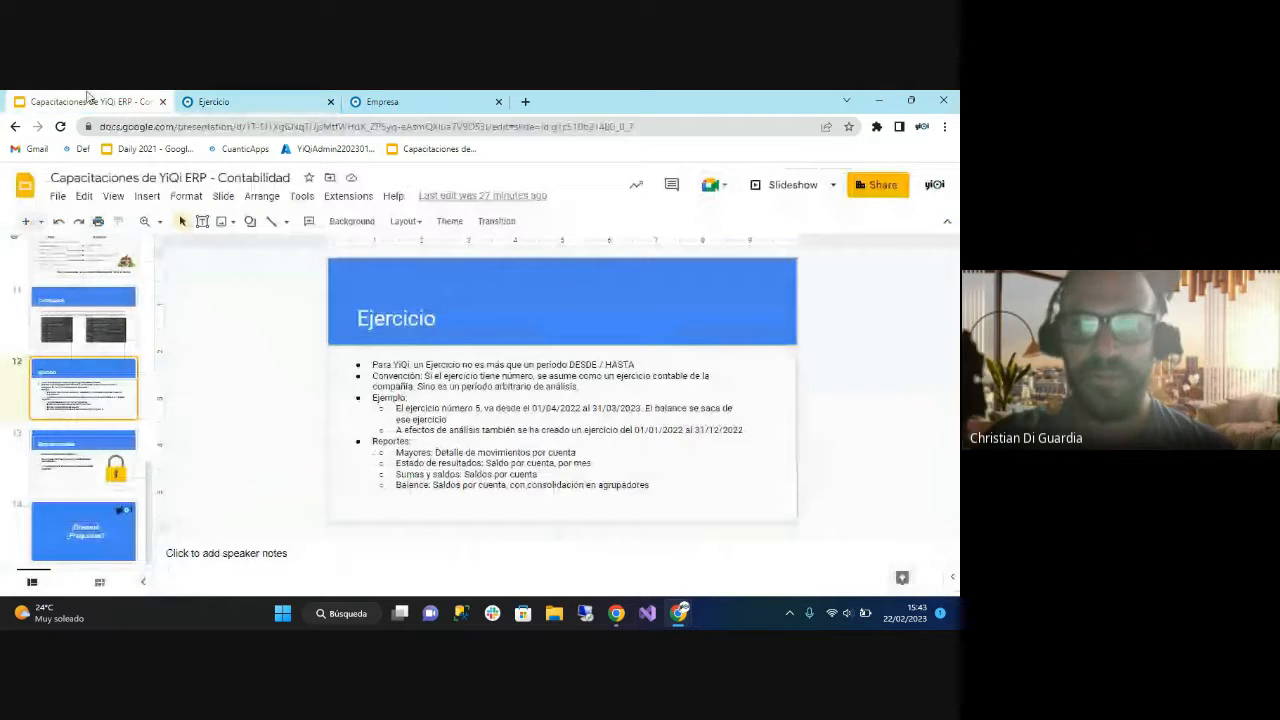
{"action": "left_click", "coordinate": [98, 464]}
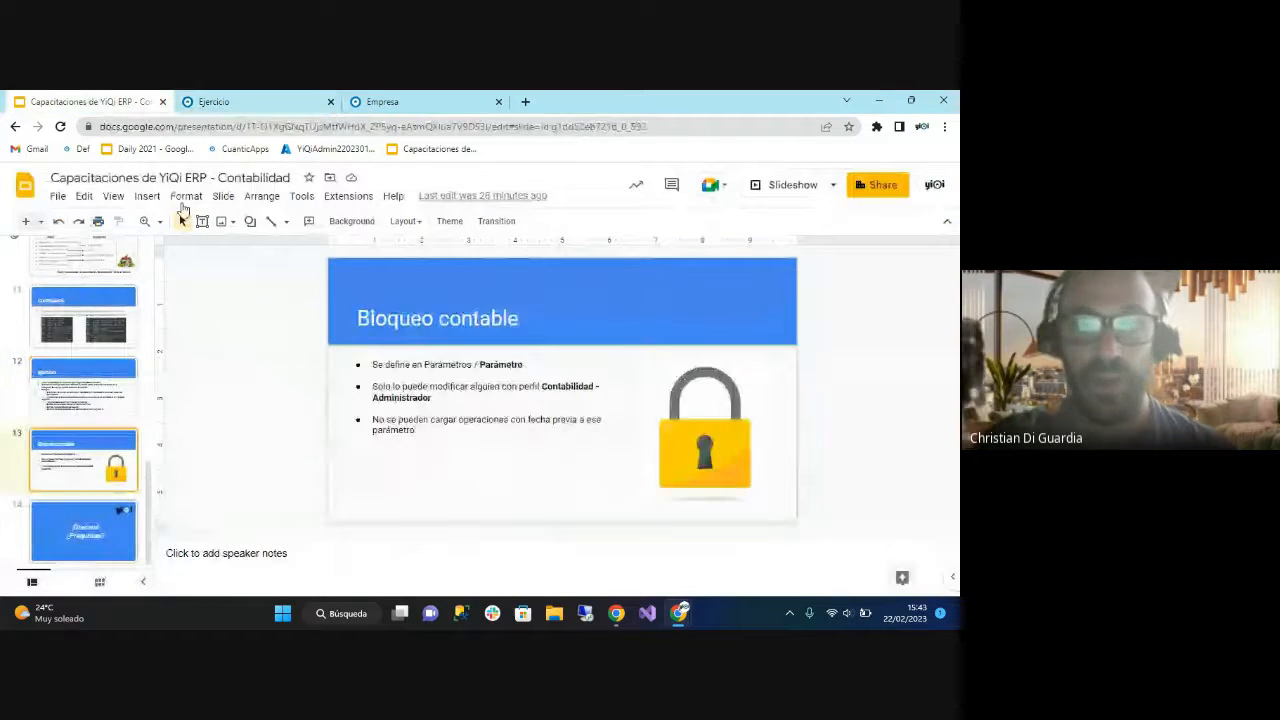
Switch back to YiQi ERP, open the Parámetro list under Parámetros, and close the Empresa page.
{"action": "left_click", "coordinate": [226, 106]}
{"action": "left_click", "coordinate": [85, 182]}
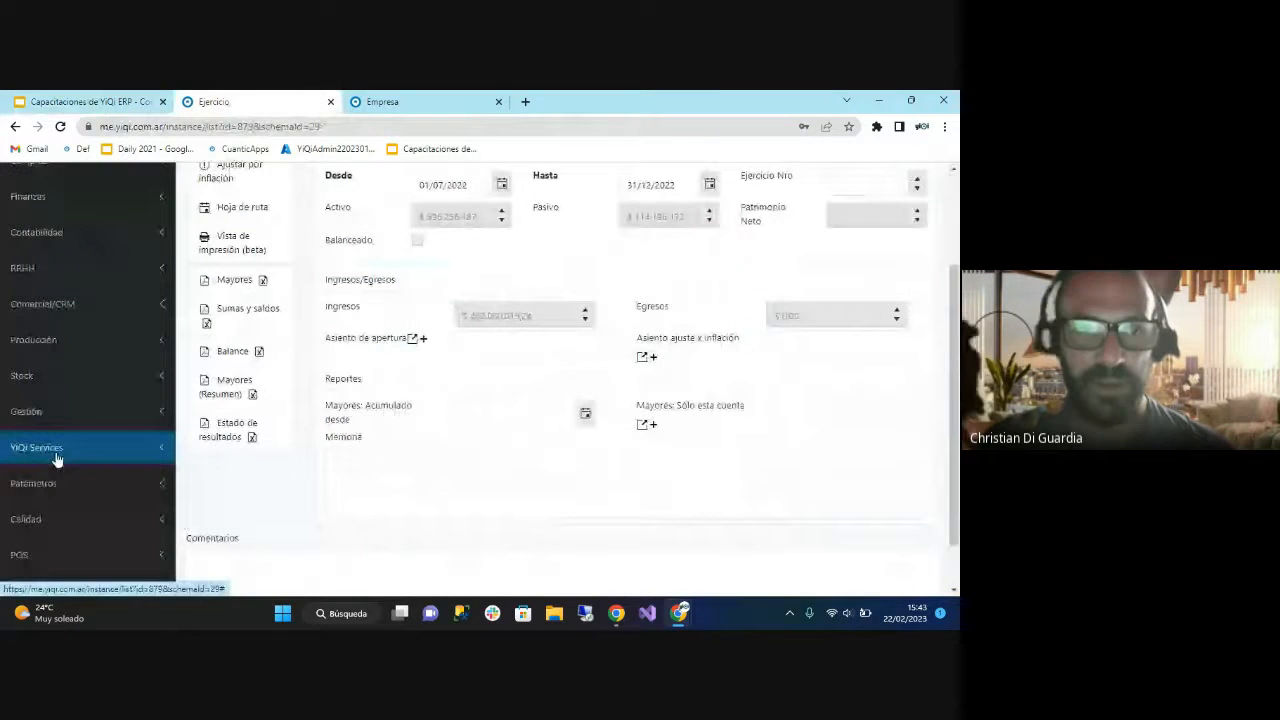
{"action": "left_click", "coordinate": [57, 459]}
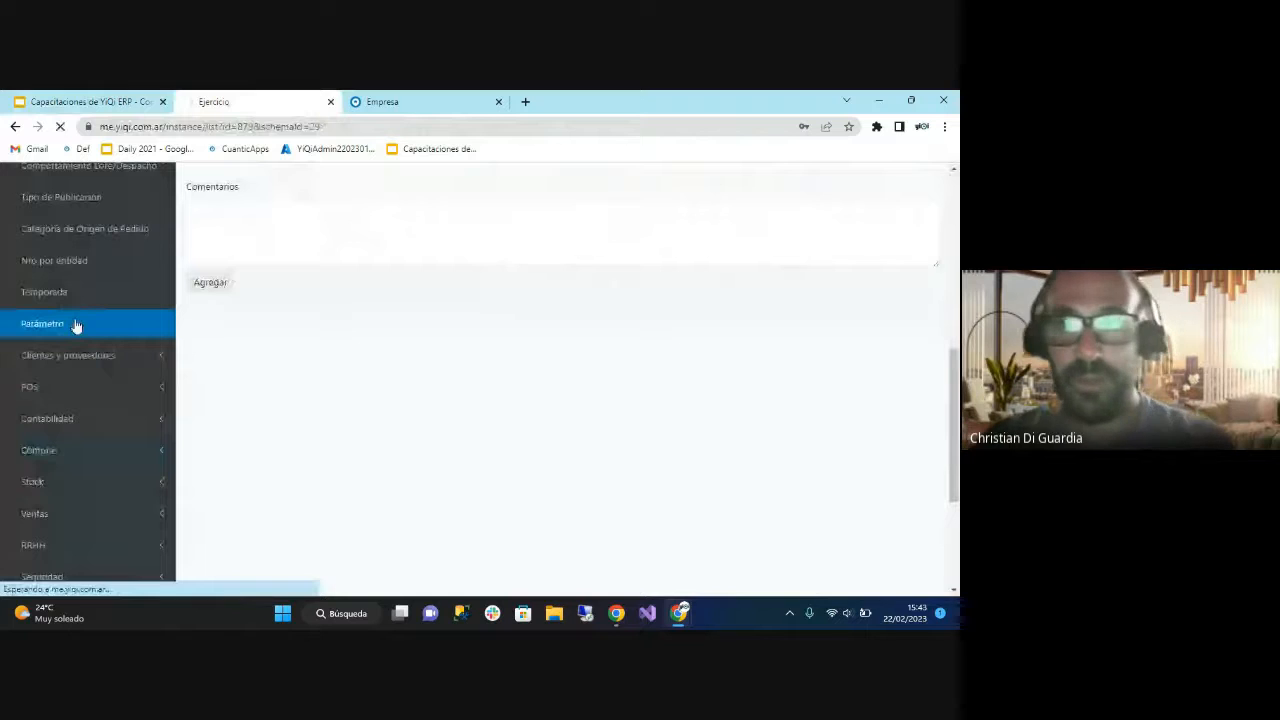
{"action": "left_click", "coordinate": [74, 326]}
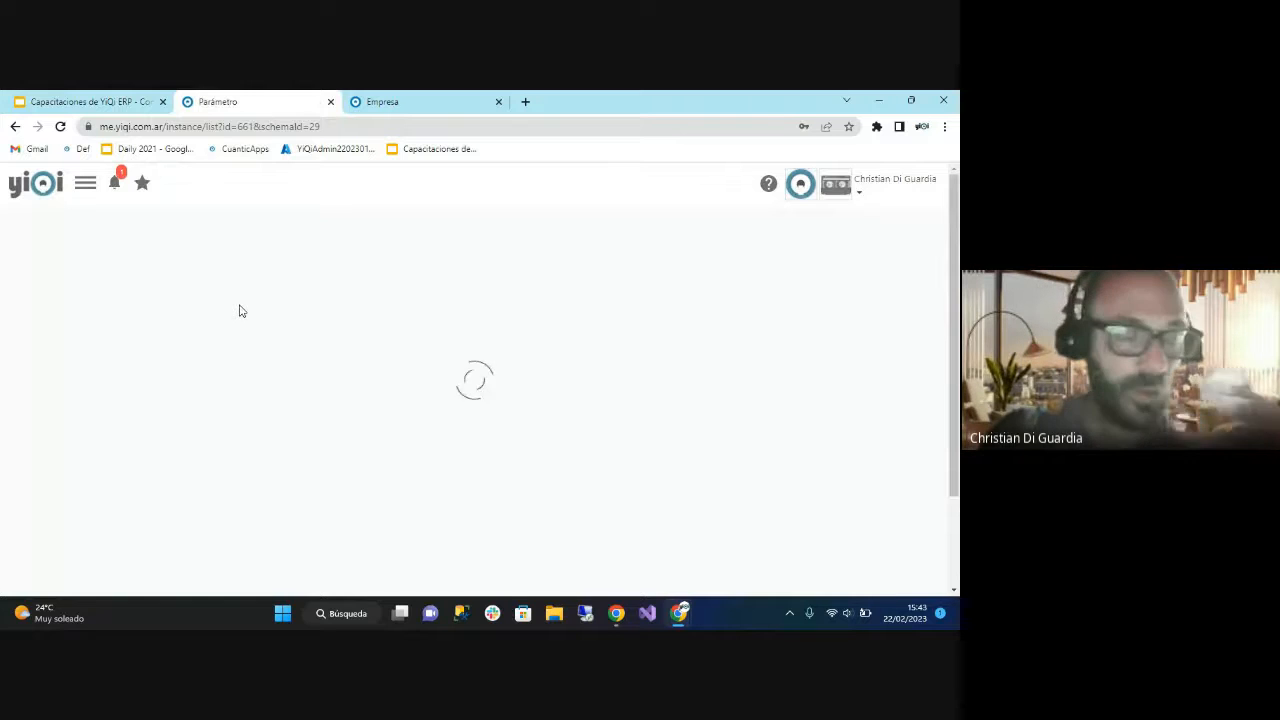
{"action": "left_click", "coordinate": [487, 106]}
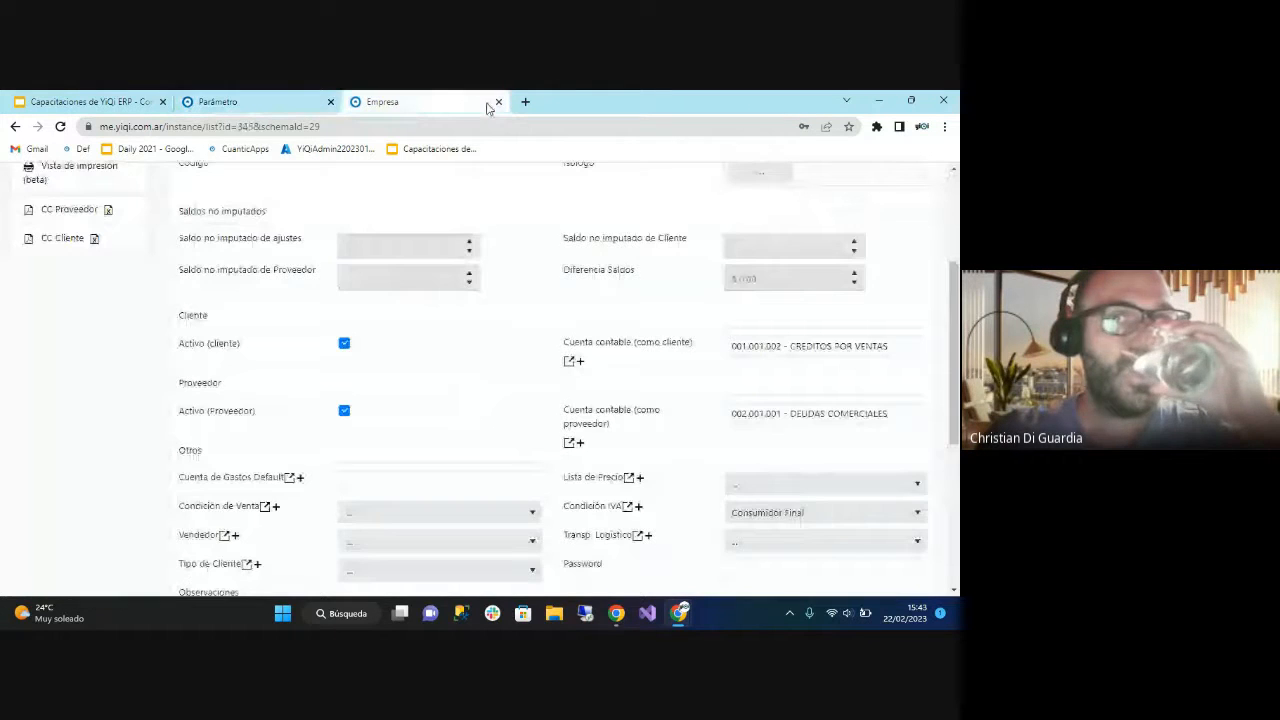
{"action": "left_click", "coordinate": [498, 101]}
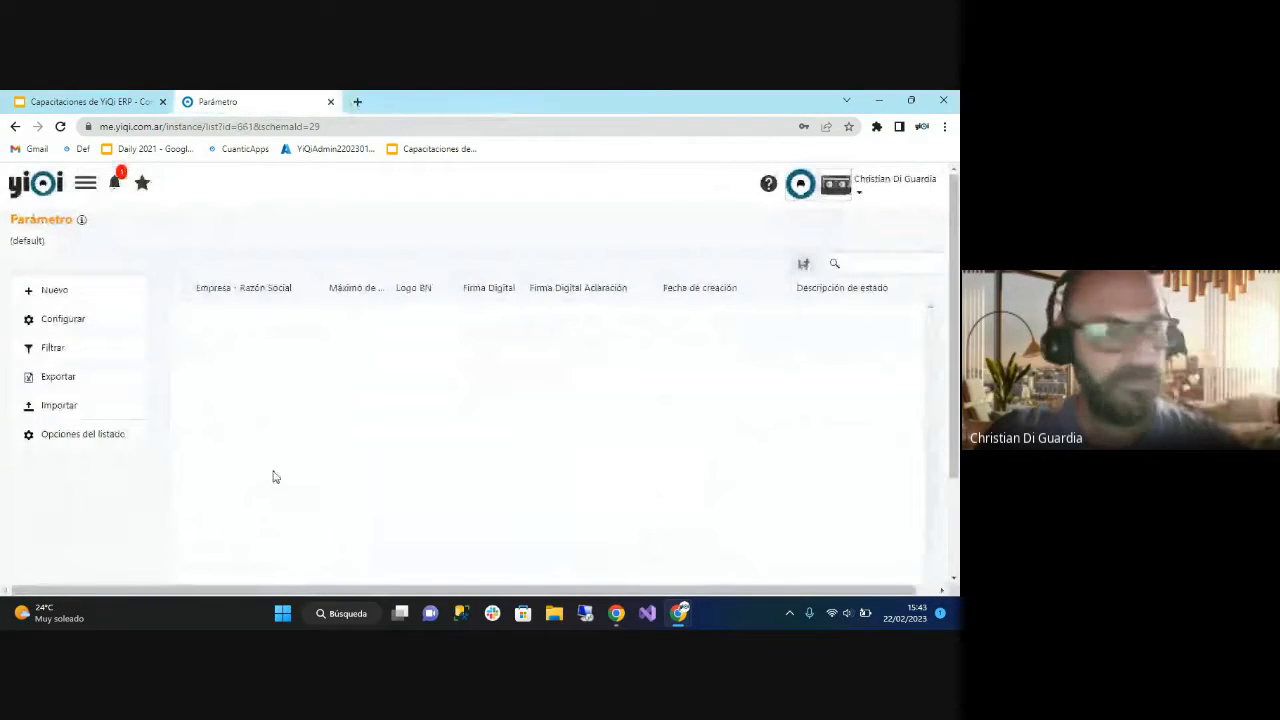
Open the parameter record's Contabilidad settings and set Bloqueo de movimientos to 31/12/2022.
{"action": "left_click", "coordinate": [389, 311]}
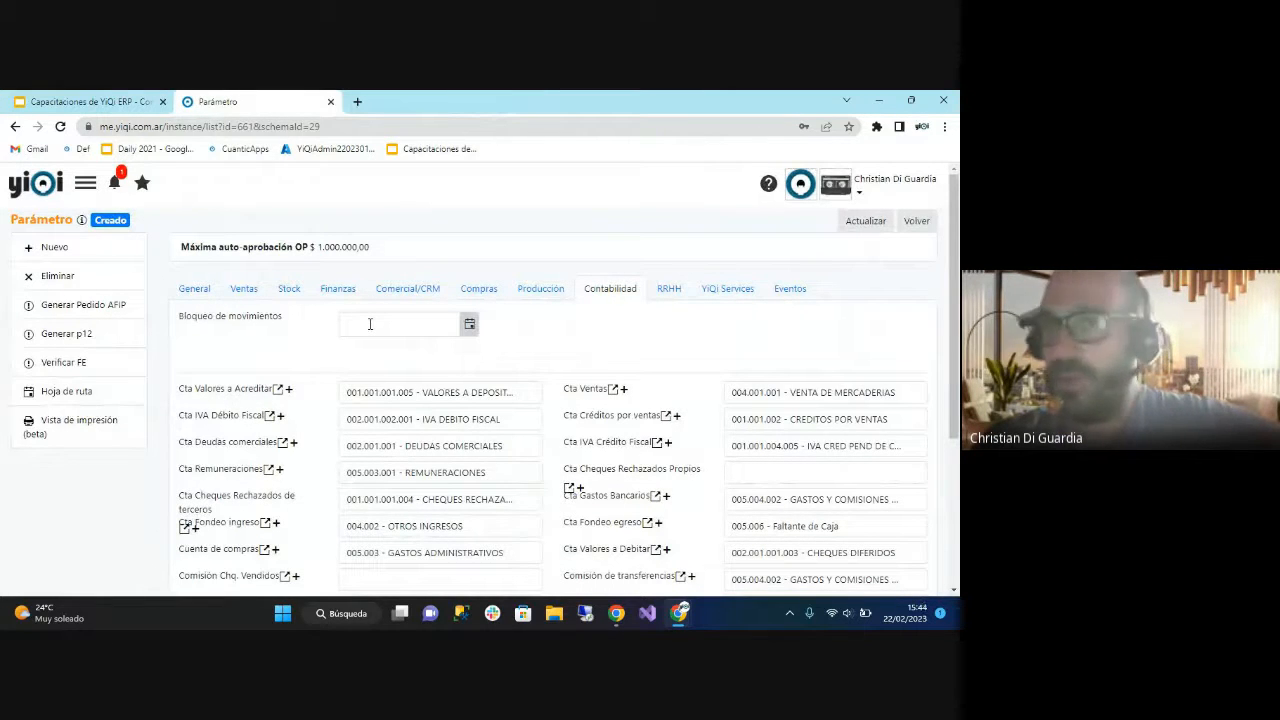
{"action": "left_click", "coordinate": [470, 325]}
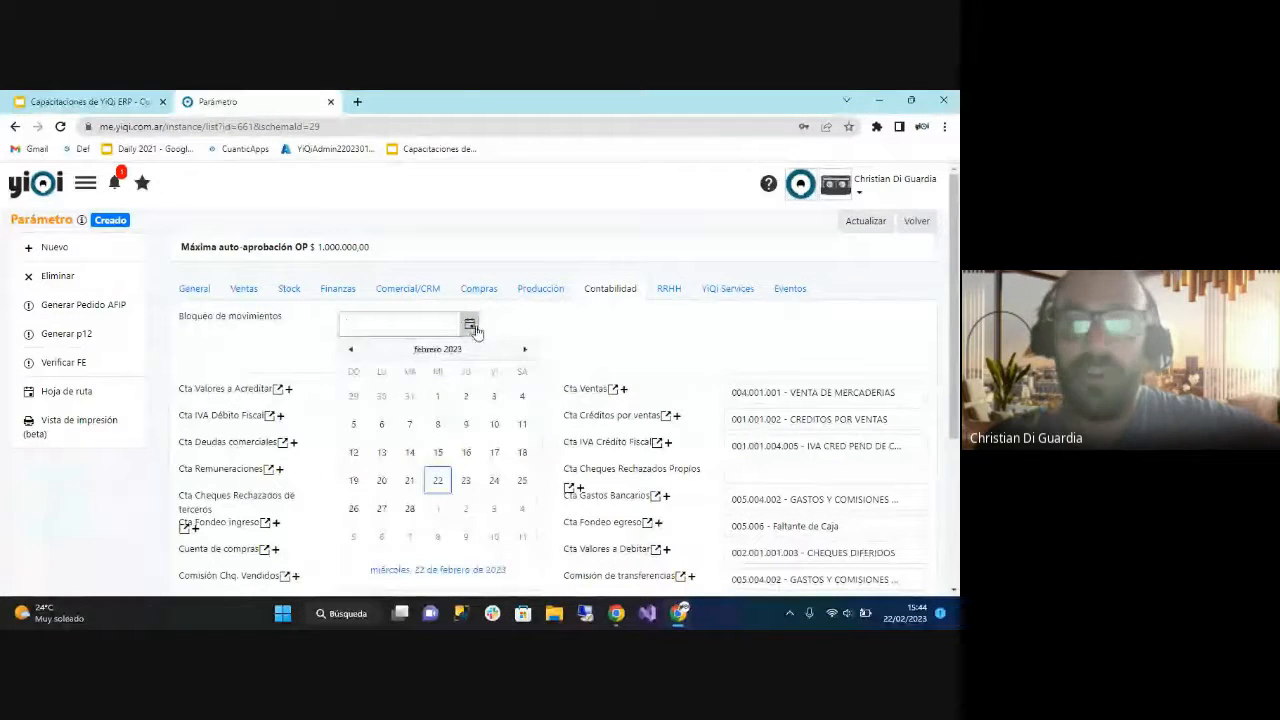
{"action": "left_click", "coordinate": [352, 350]}
{"action": "left_click", "coordinate": [352, 350]}
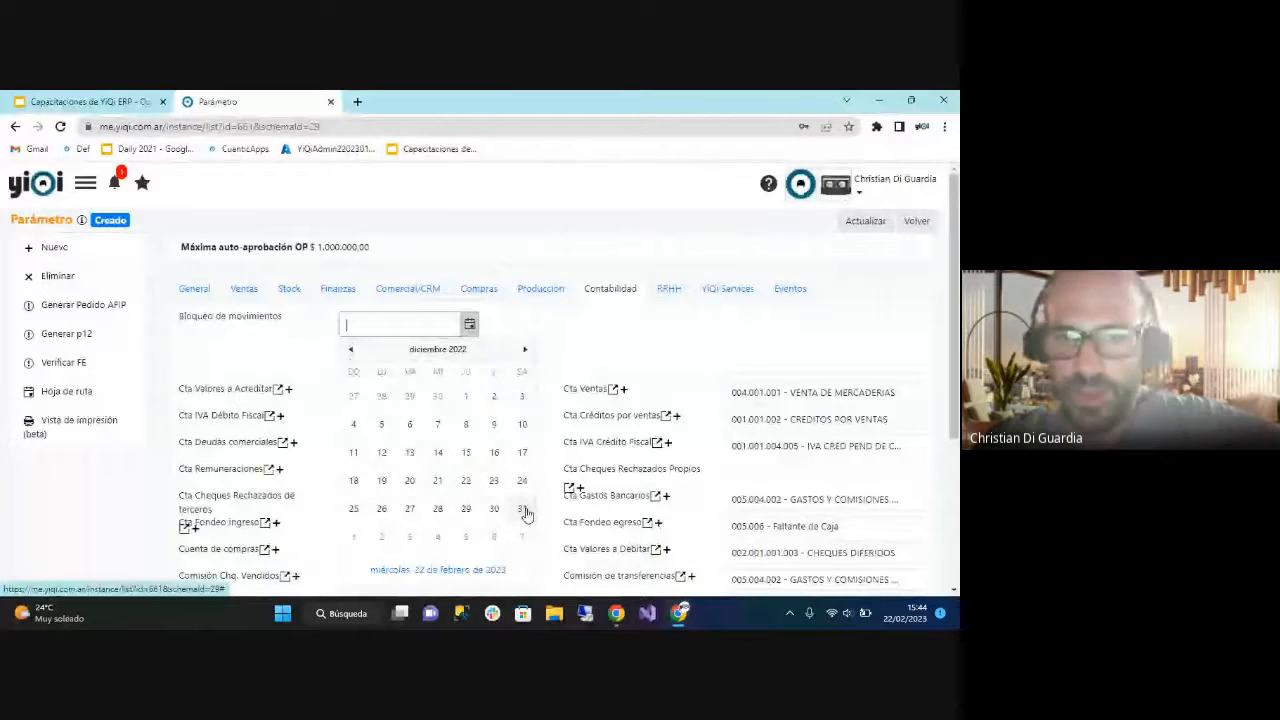
{"action": "left_click", "coordinate": [526, 508]}
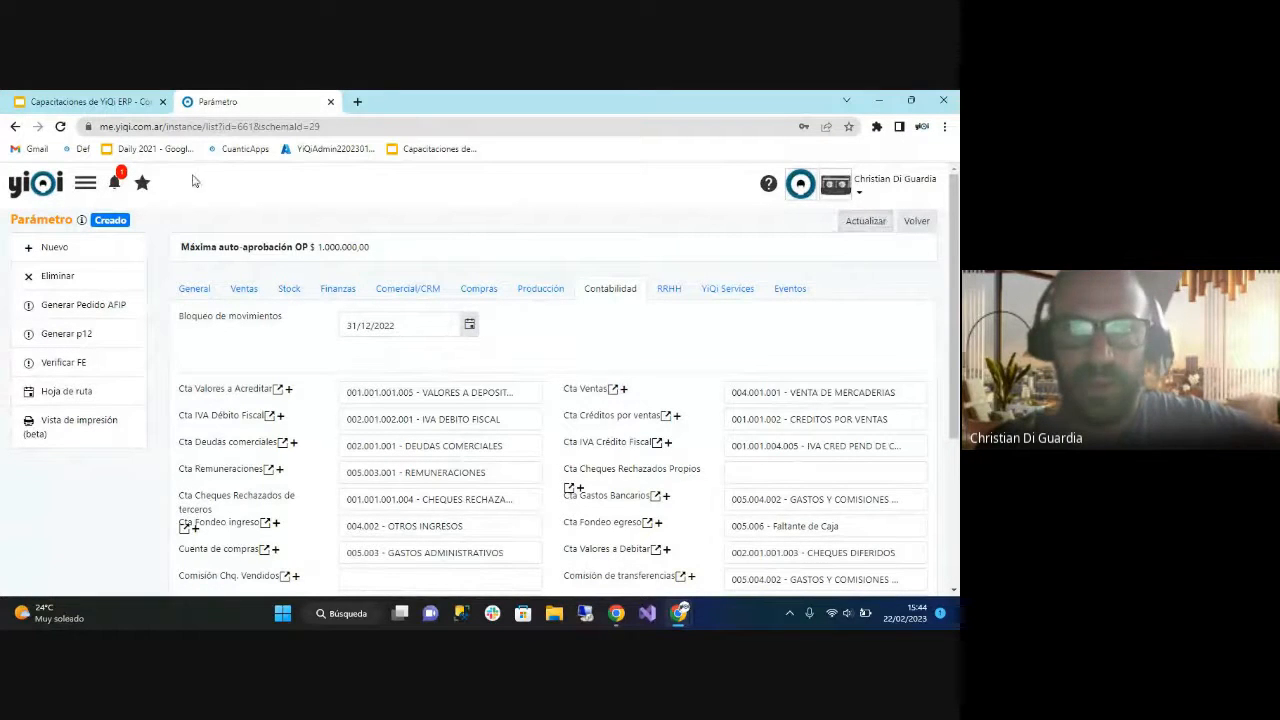
Switch to the Google Slides presentation and present the closing "¡Gracias! ¿Preguntas?" slide full screen.
{"action": "left_click", "coordinate": [84, 104]}
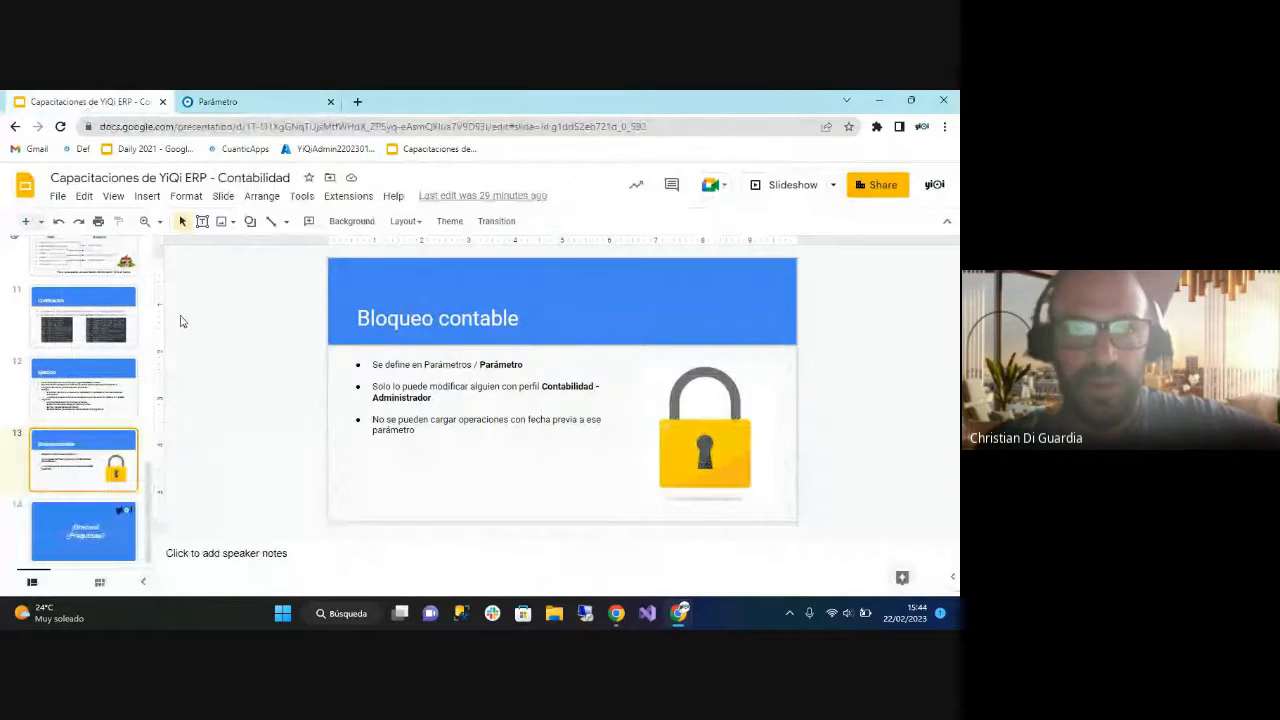
{"action": "key", "text": "Down"}
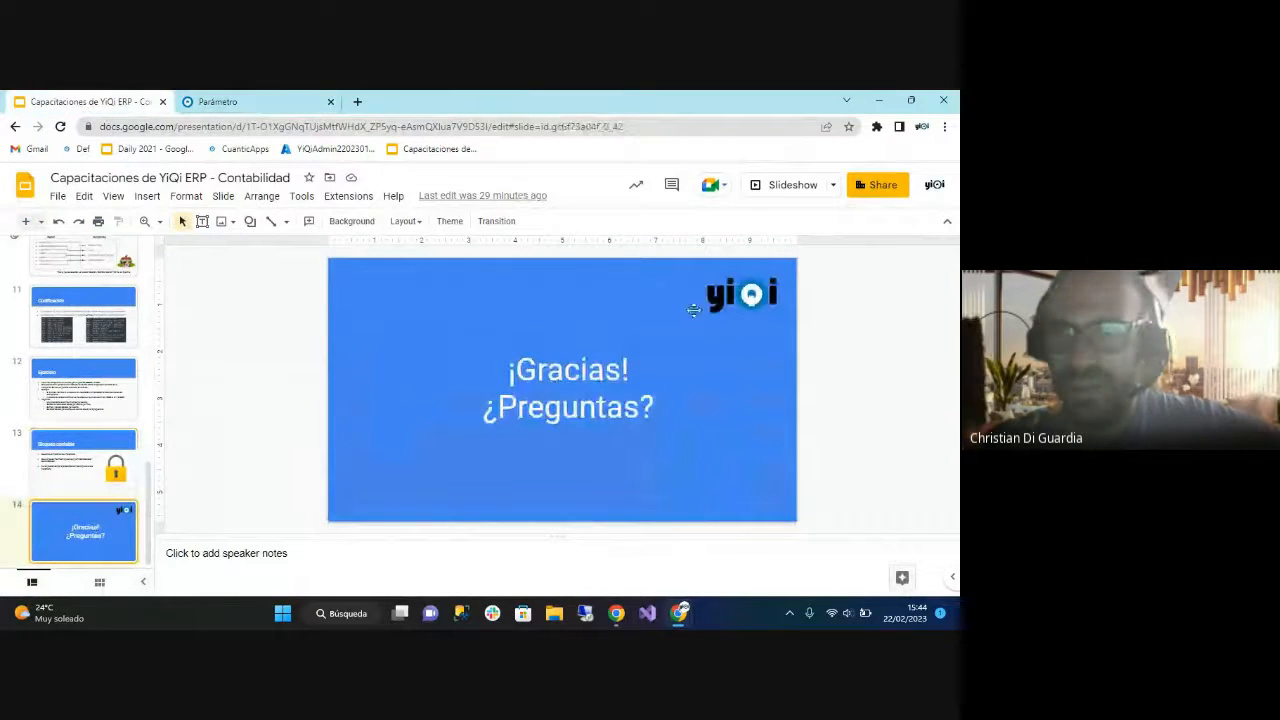
{"action": "left_click", "coordinate": [802, 188]}
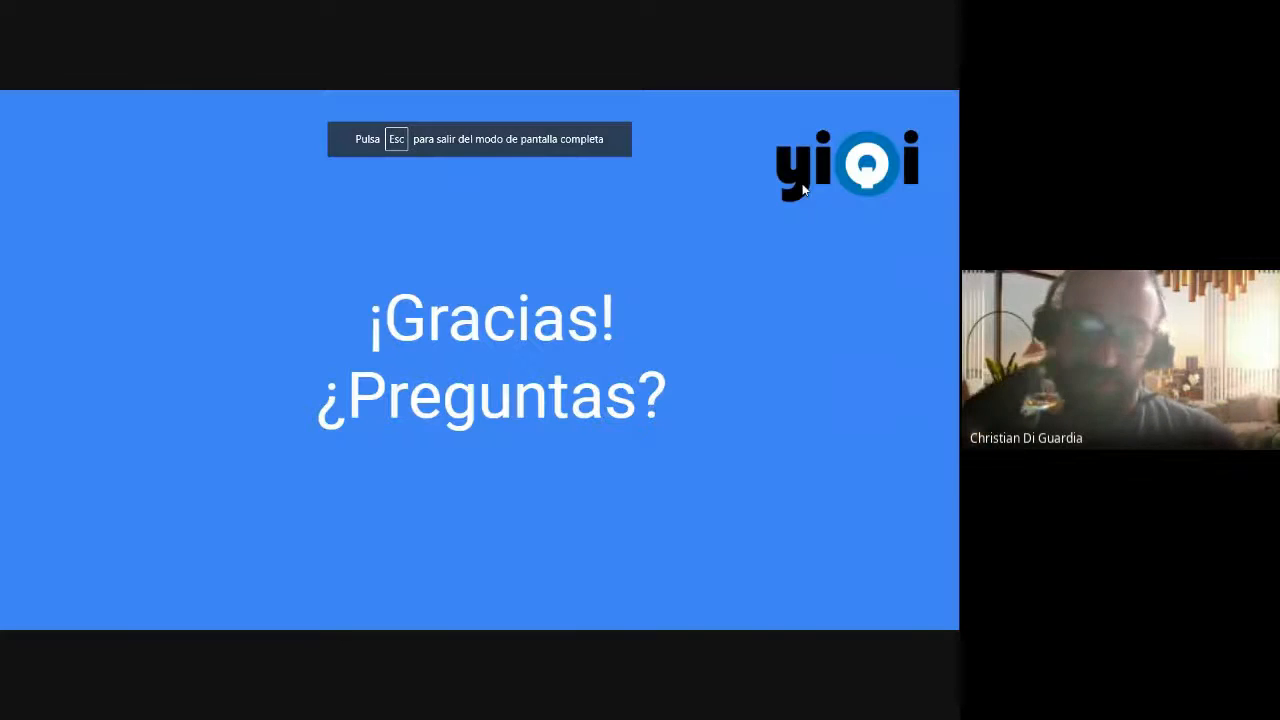